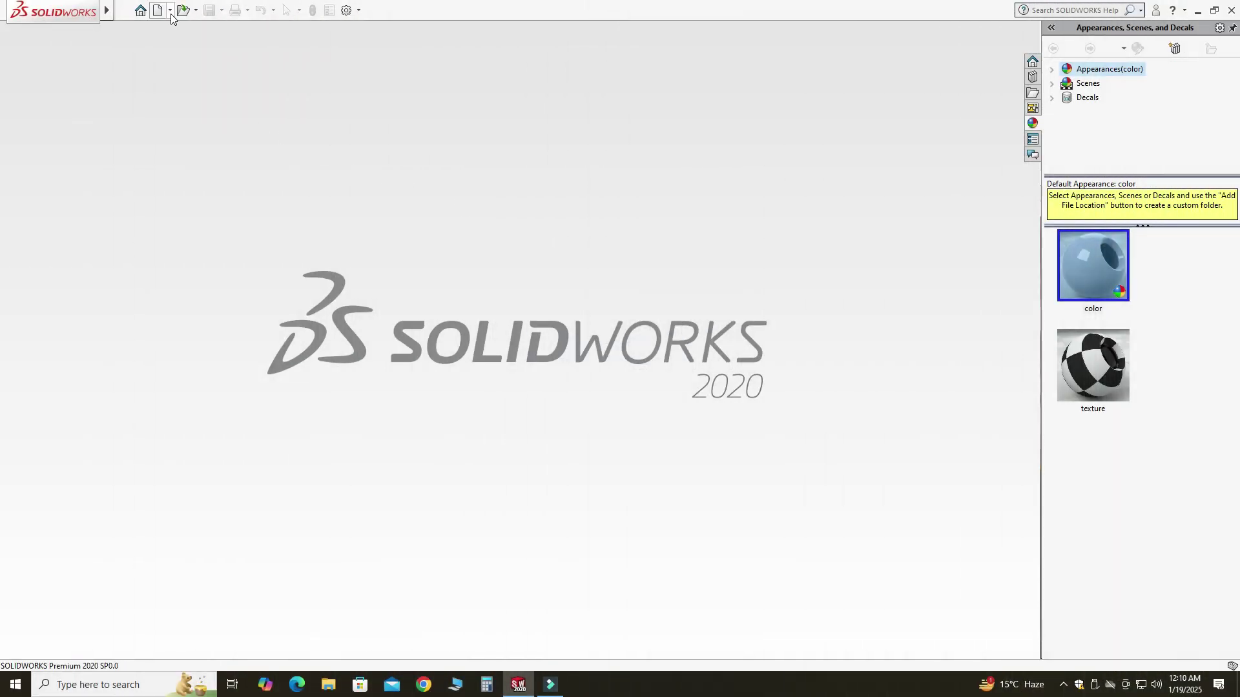
Create a new Part document
left_click(170, 12)
left_click(176, 28)
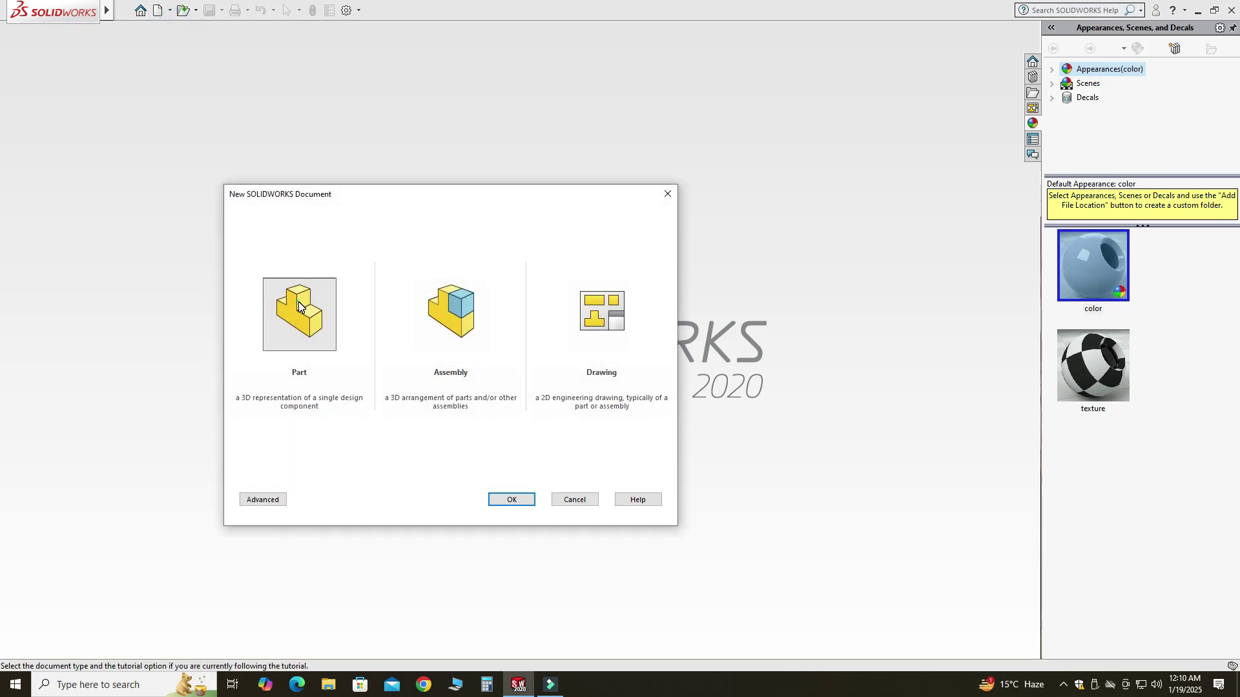
left_click(523, 501)
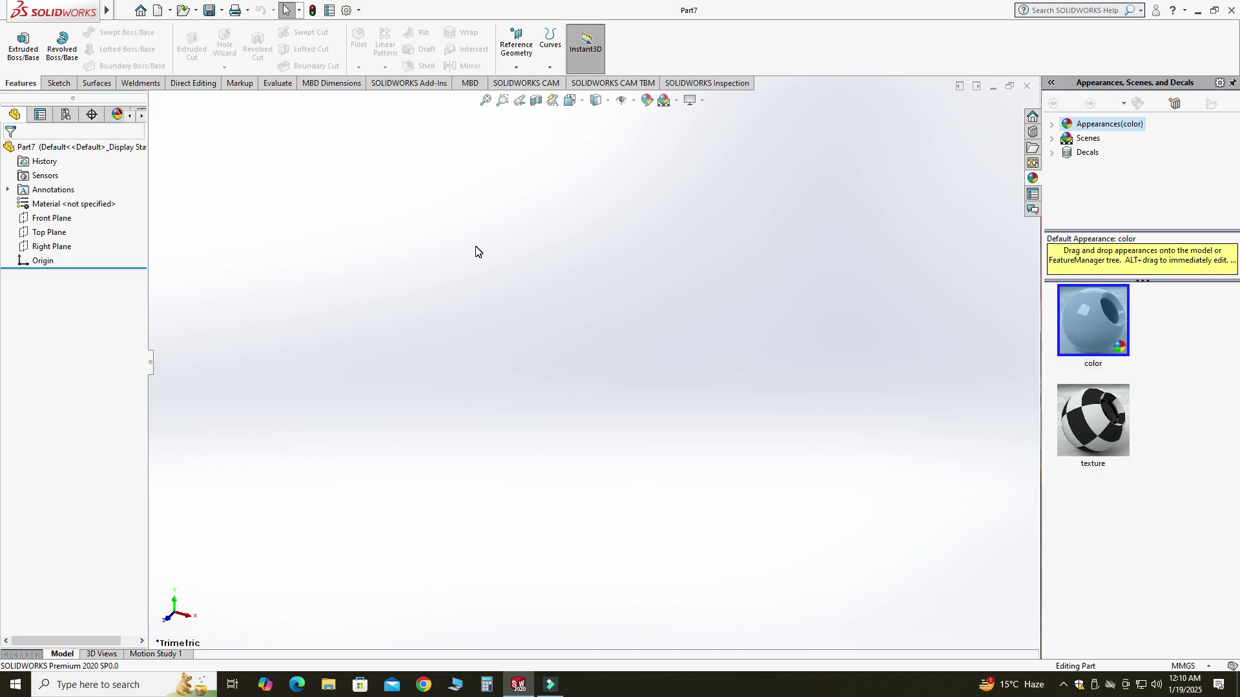
Apply the Plain White scene and confirm the units are MMGS
left_click(676, 101)
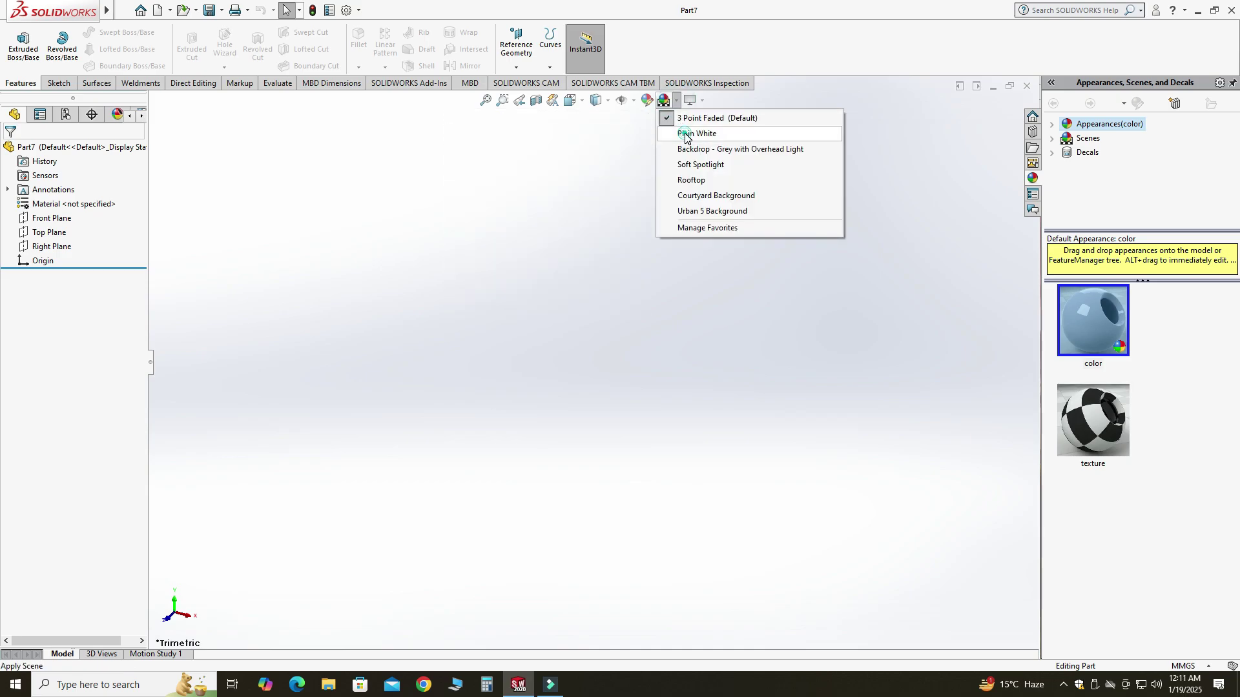
left_click(685, 134)
left_click(1203, 667)
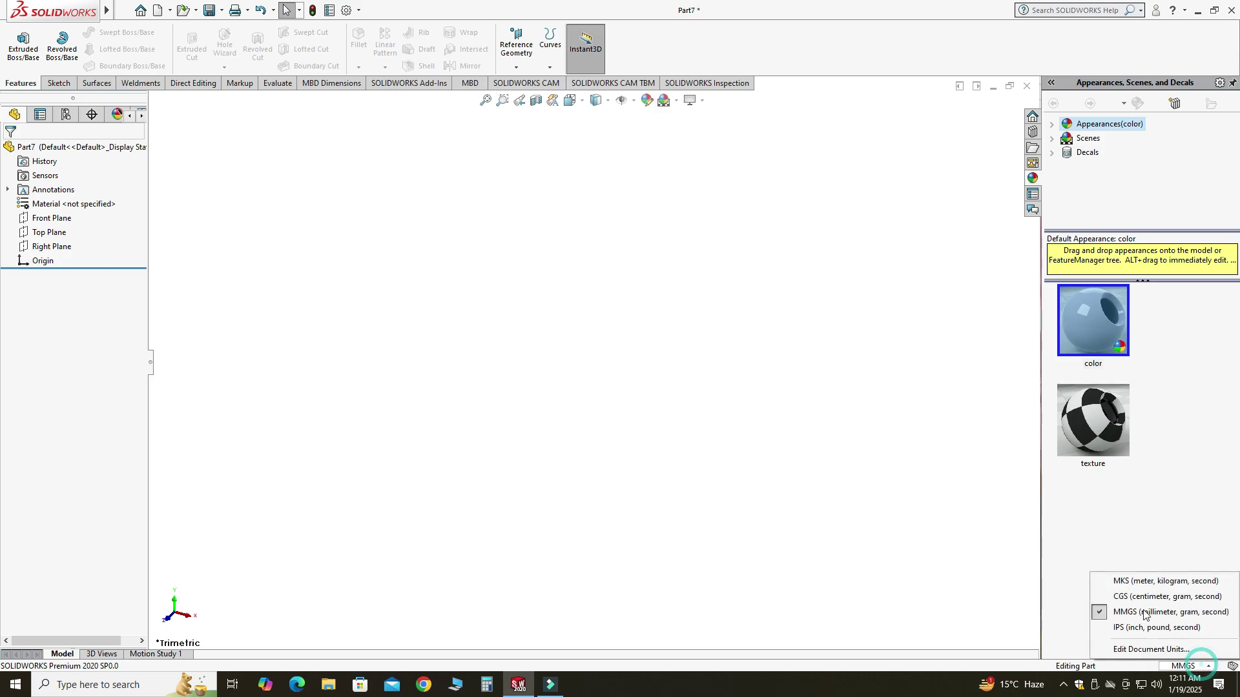
left_click(429, 166)
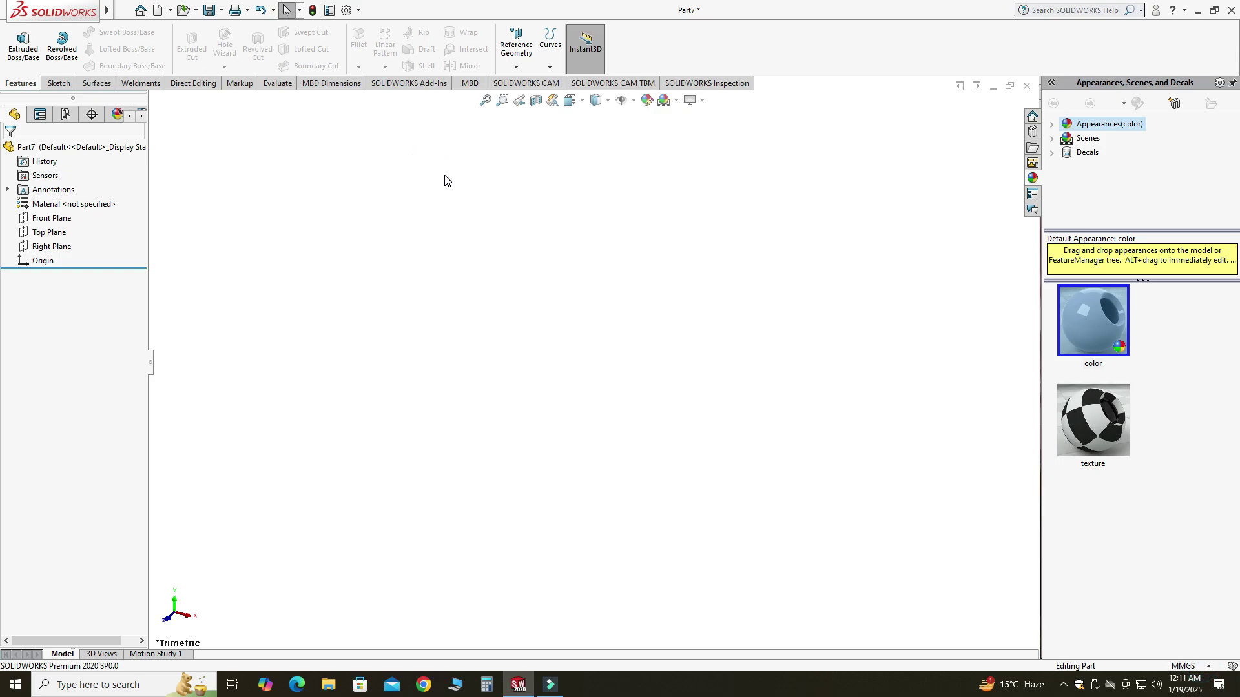
left_click(516, 67)
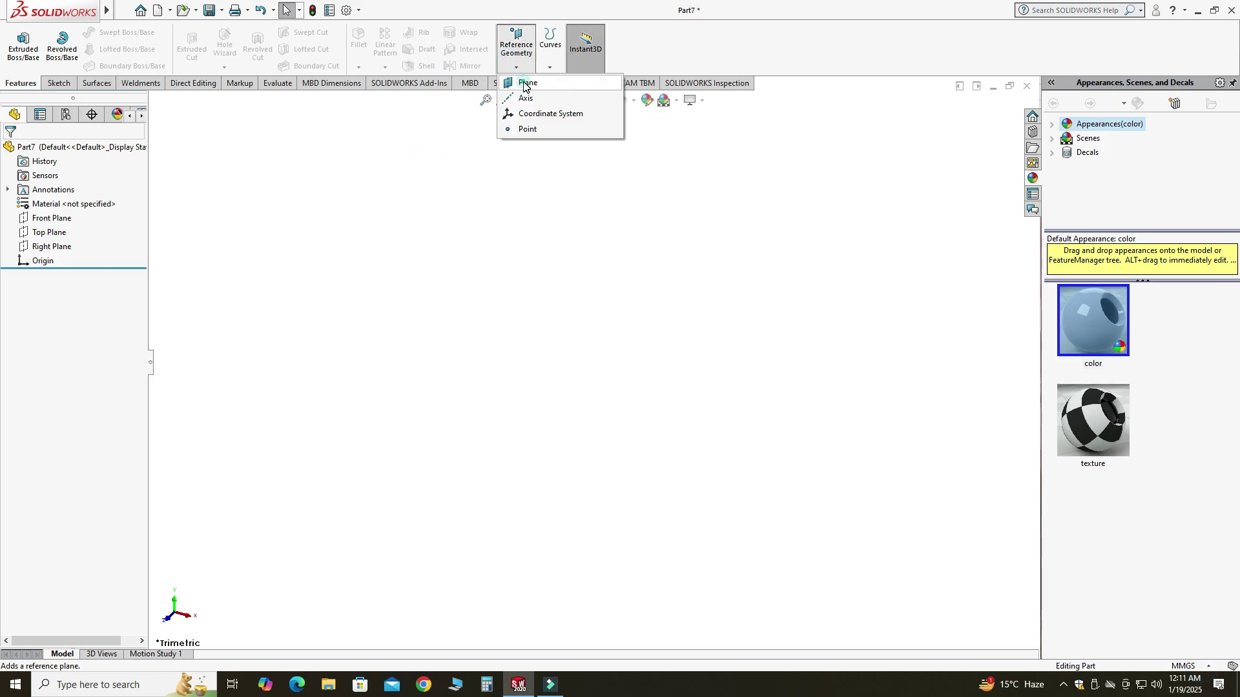
Create Plane1 offset 120 mm from the Right Plane
left_click(524, 84)
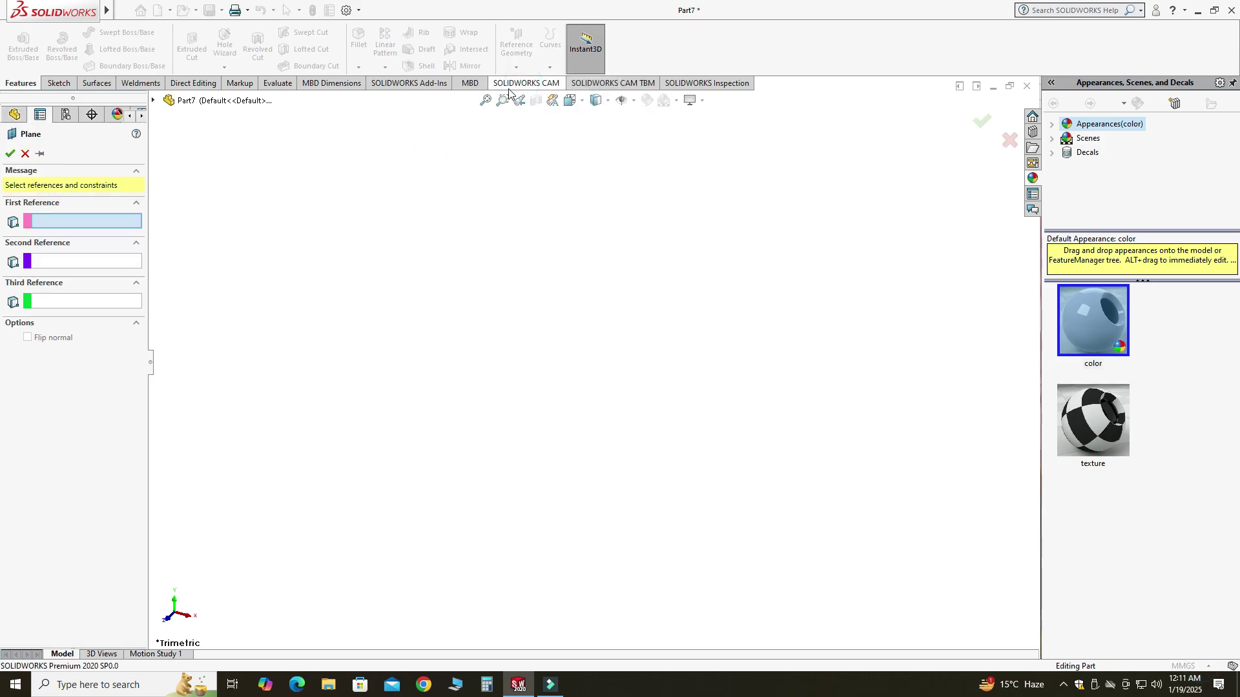
left_click(153, 101)
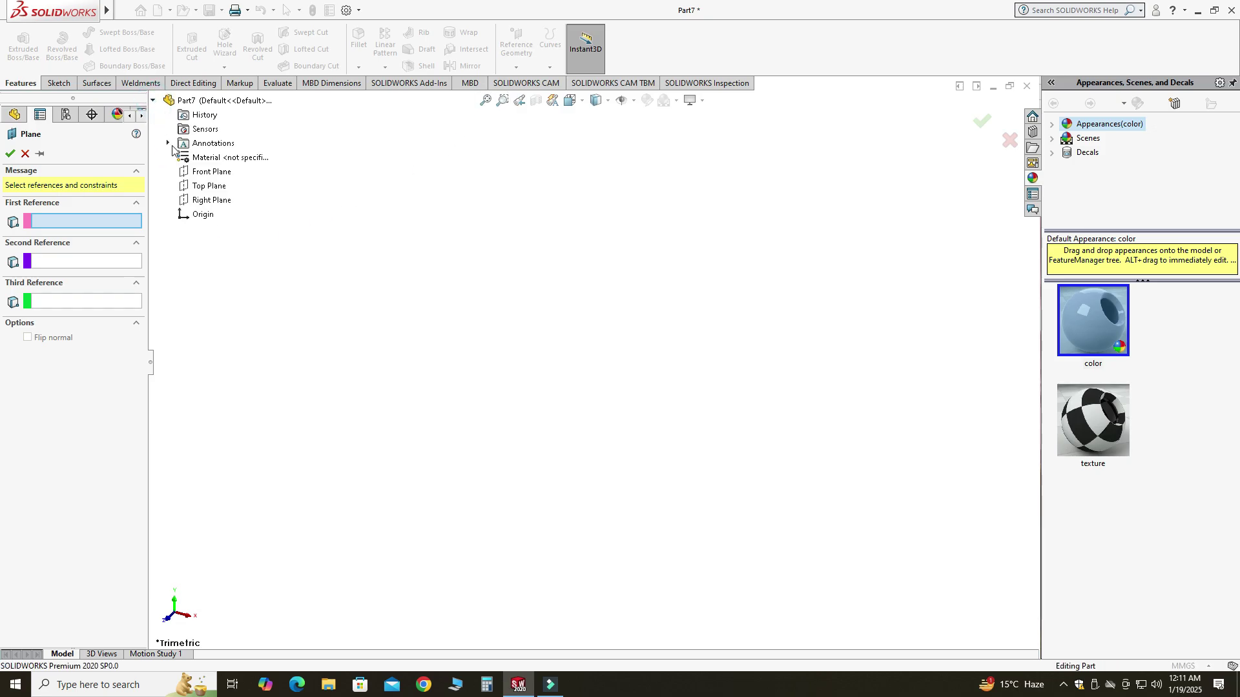
left_click(201, 201)
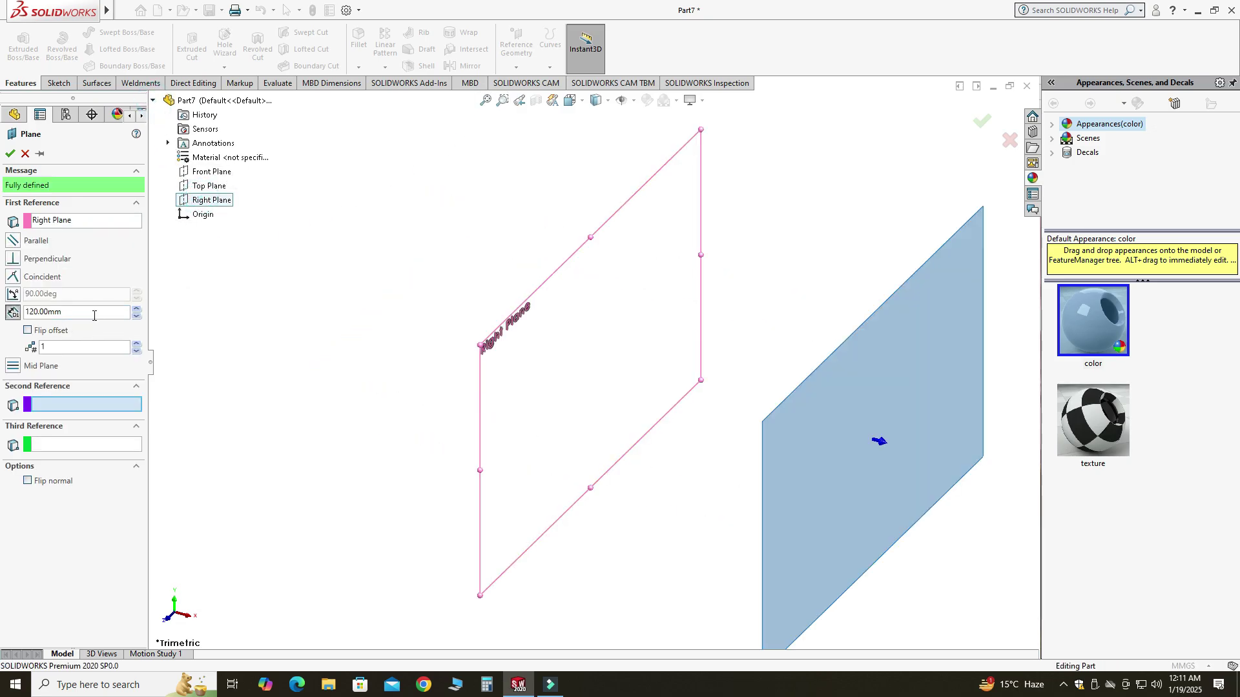
left_click(9, 153)
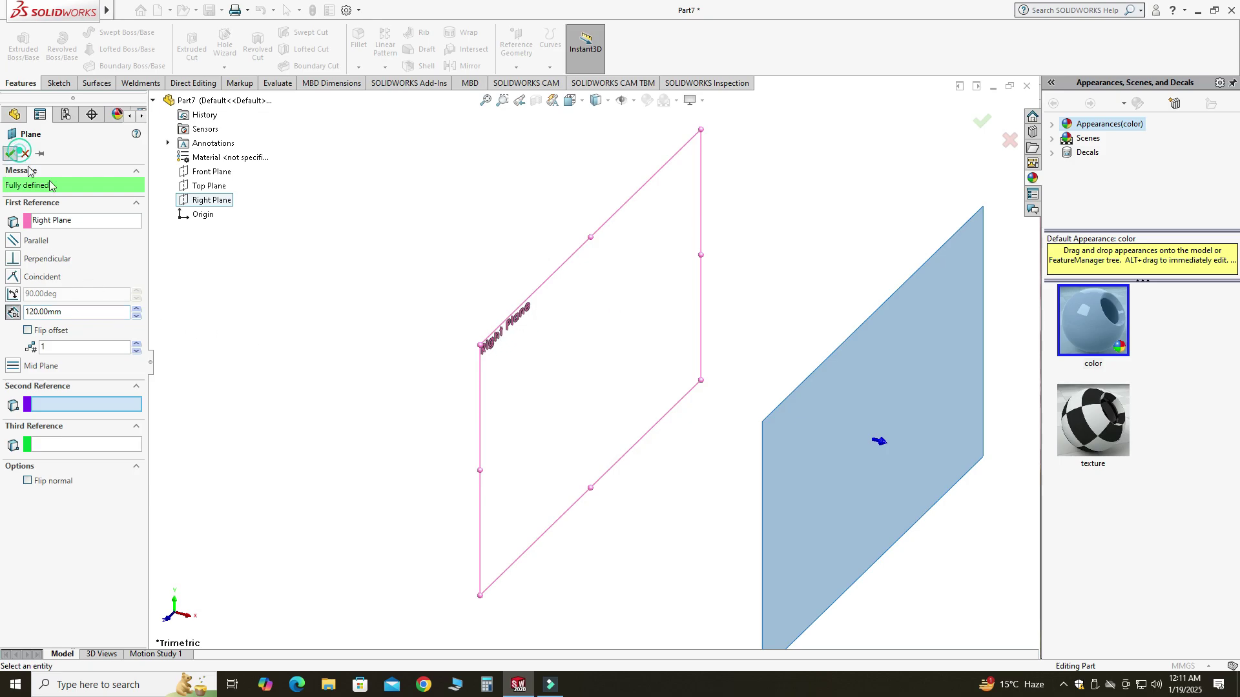
left_click(50, 248)
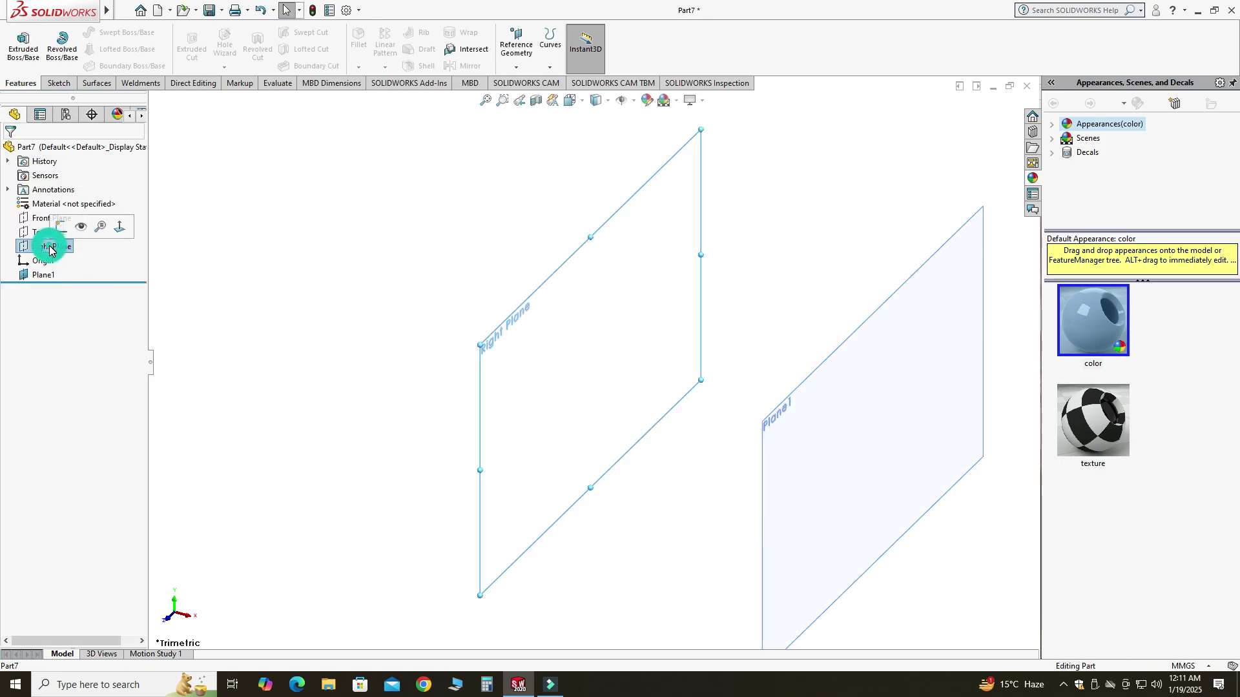
Start a sketch on the Right Plane and draw a centre rectangle at the origin
left_click(83, 229)
scroll(606, 383, "up", 3)
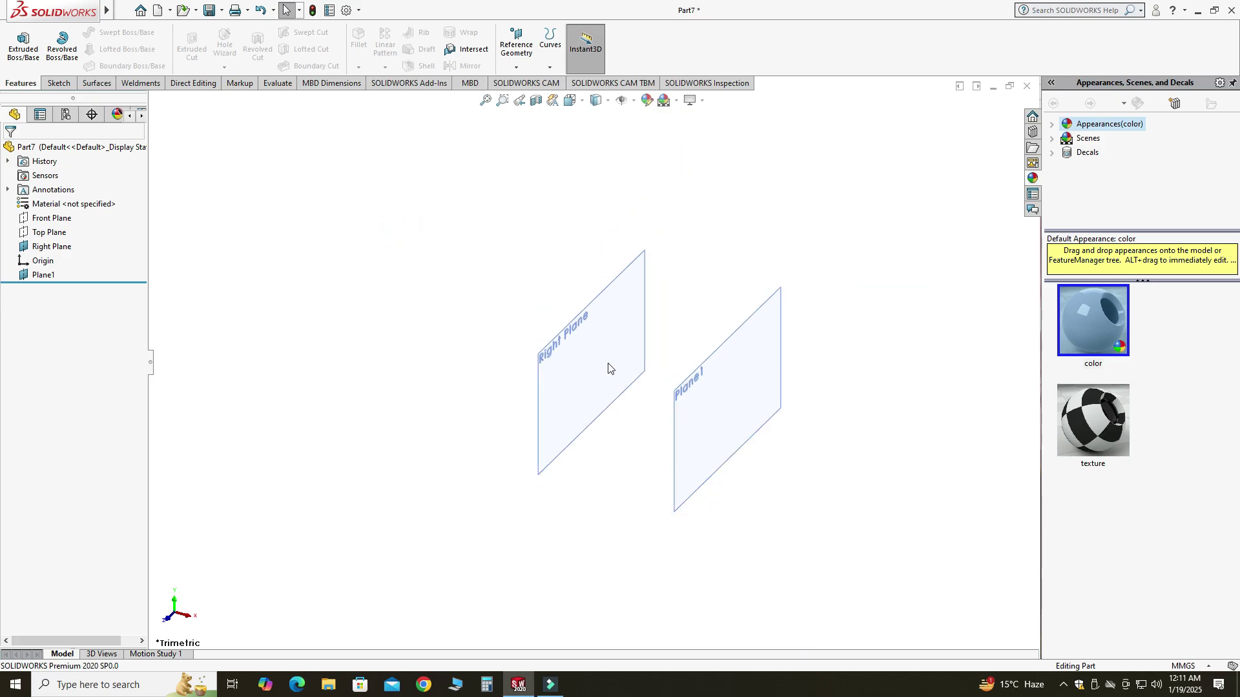
scroll(613, 374, "down", 2)
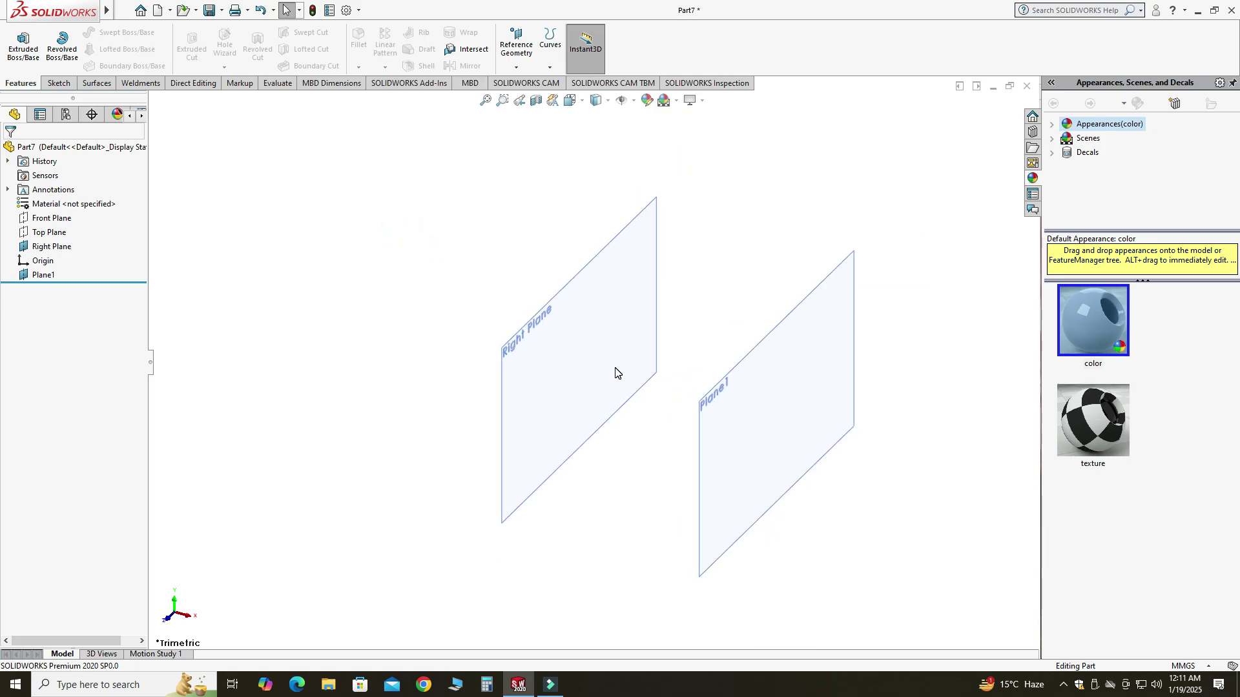
left_click(608, 309)
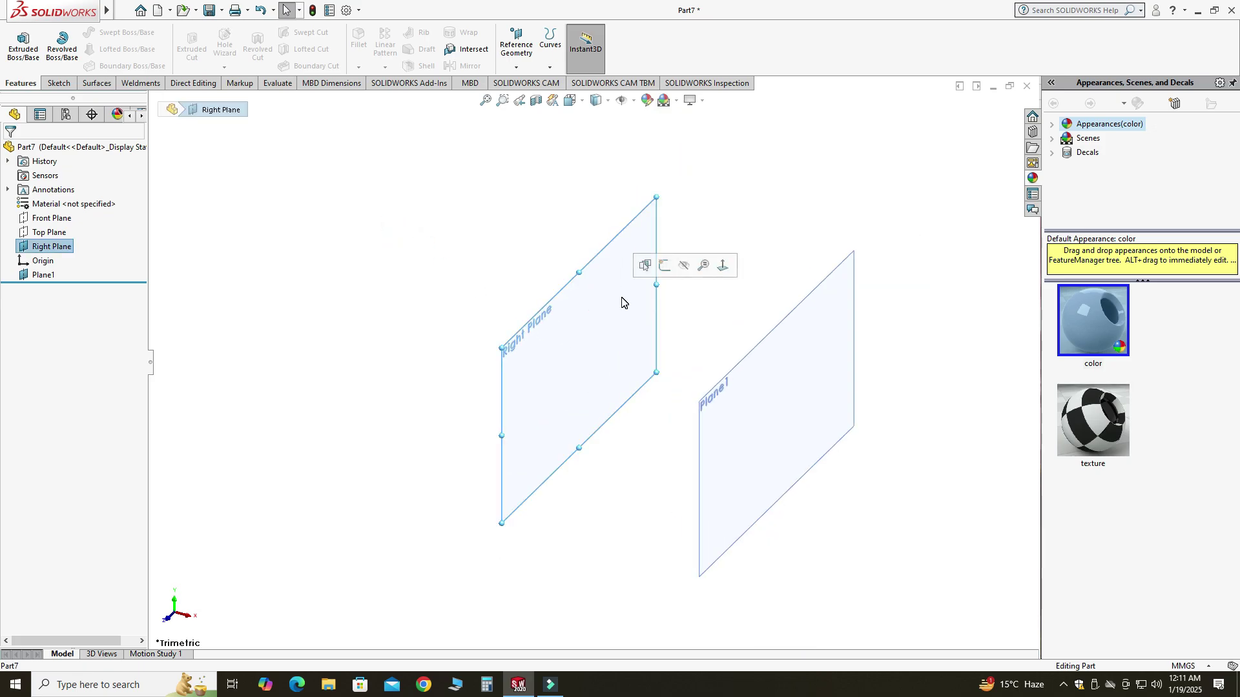
left_click(664, 266)
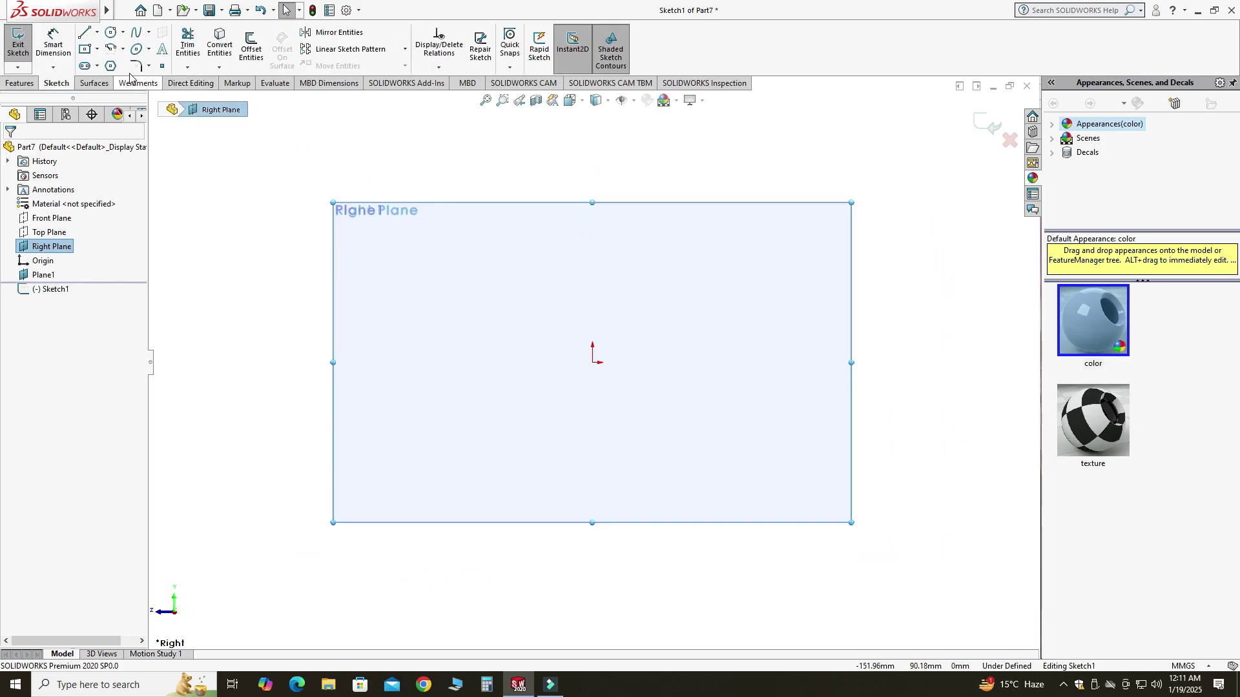
left_click(95, 50)
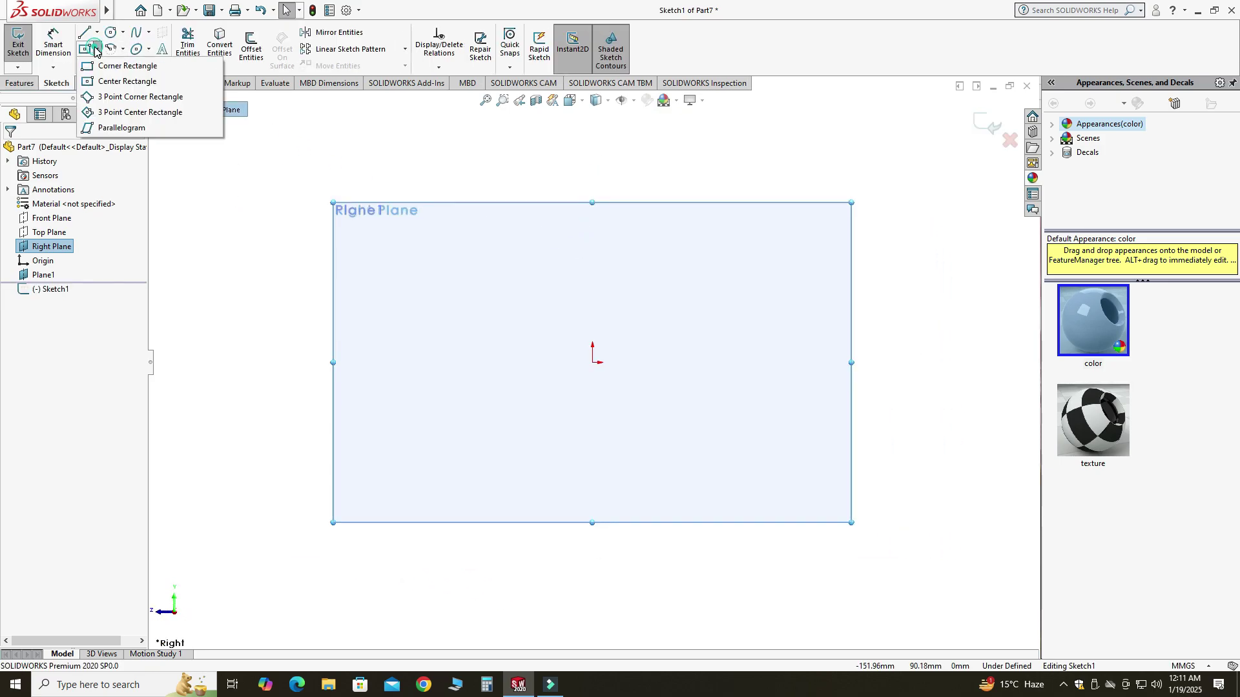
left_click(117, 86)
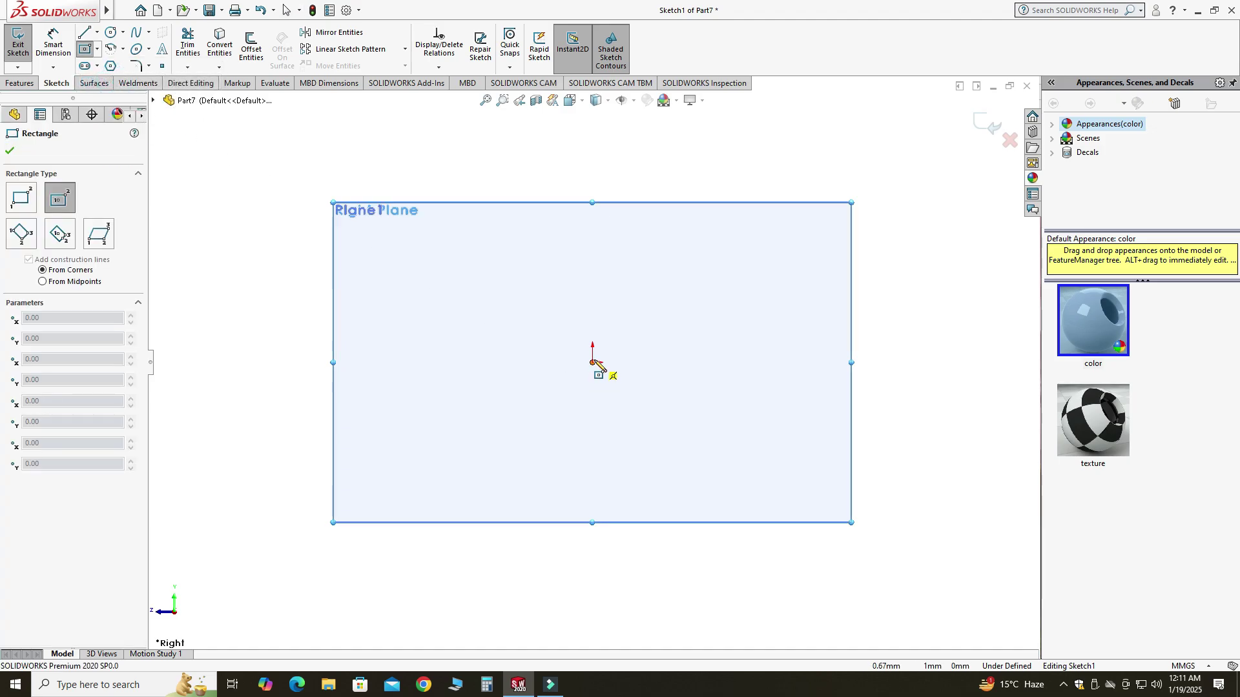
left_click(593, 362)
left_click(743, 413)
key("d")
Dimension the rectangle 80 mm wide and 20 mm tall
left_click(519, 312)
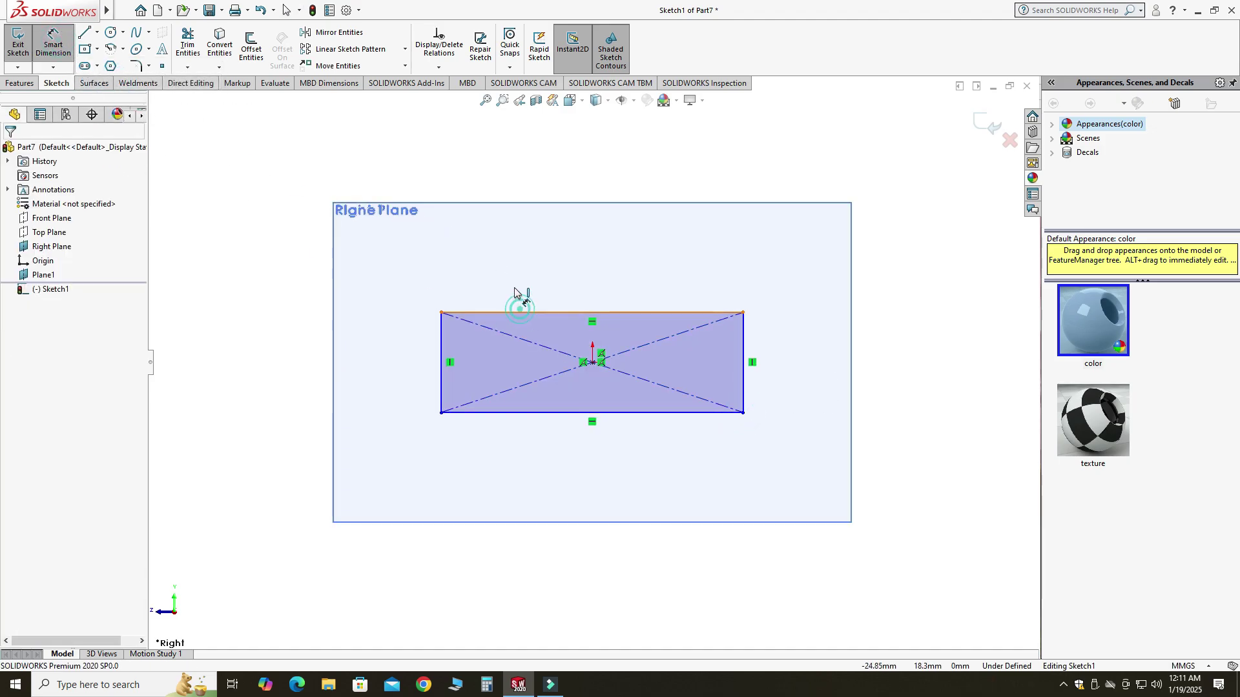
left_click(519, 265)
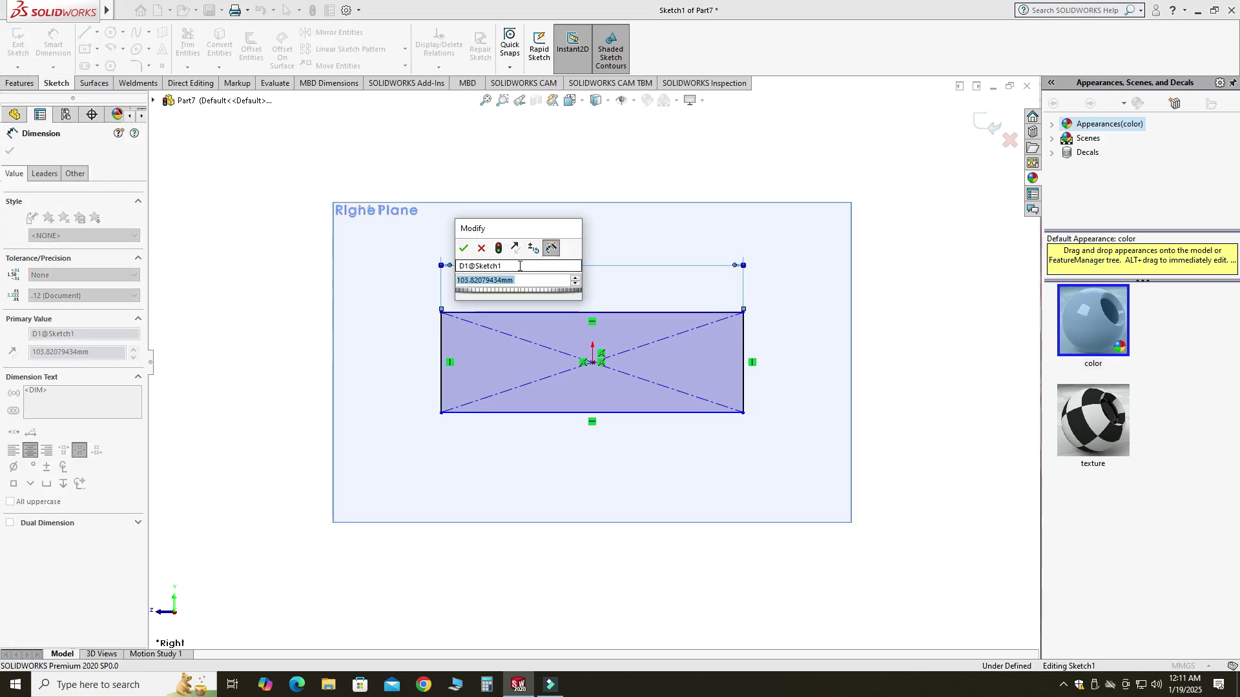
type("80")
key("Return")
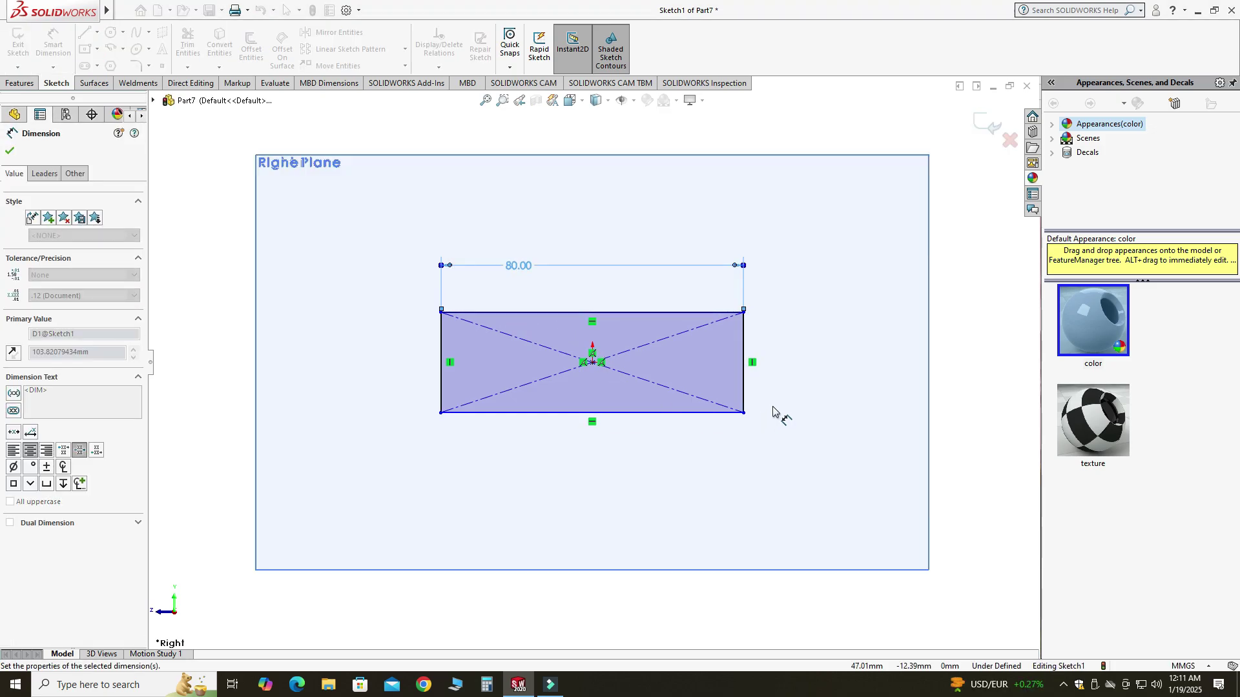
left_click(745, 390)
left_click(802, 492)
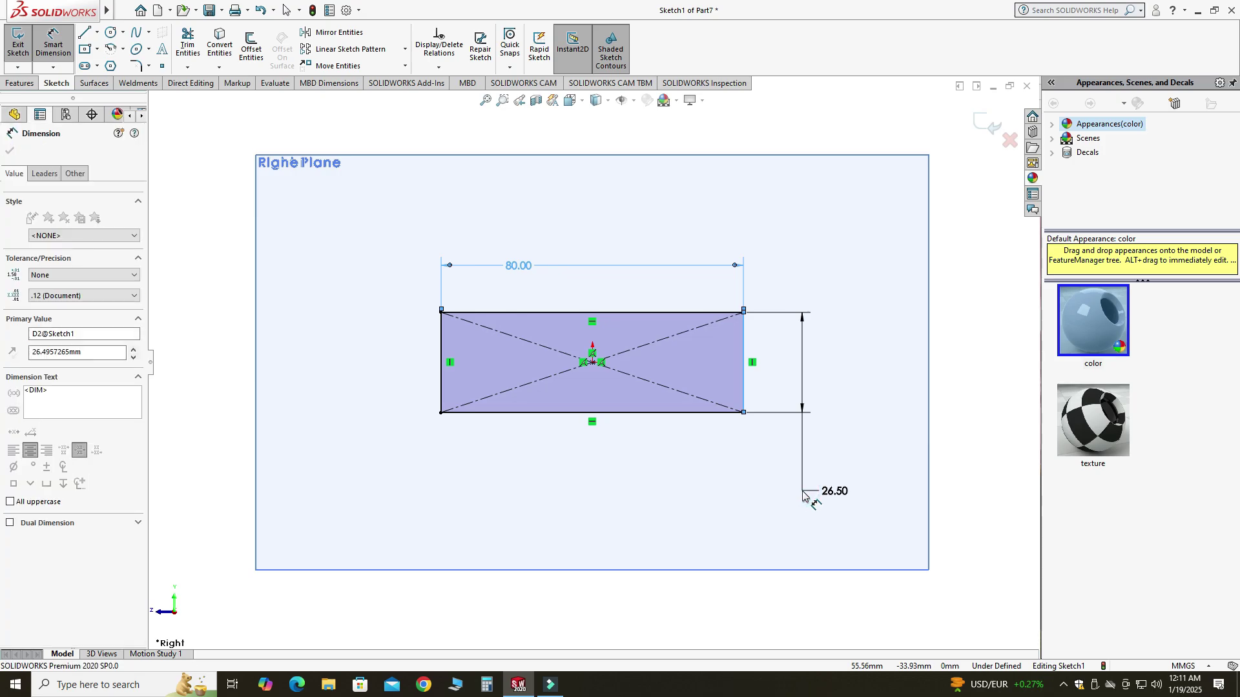
type("26.5")
key("Return")
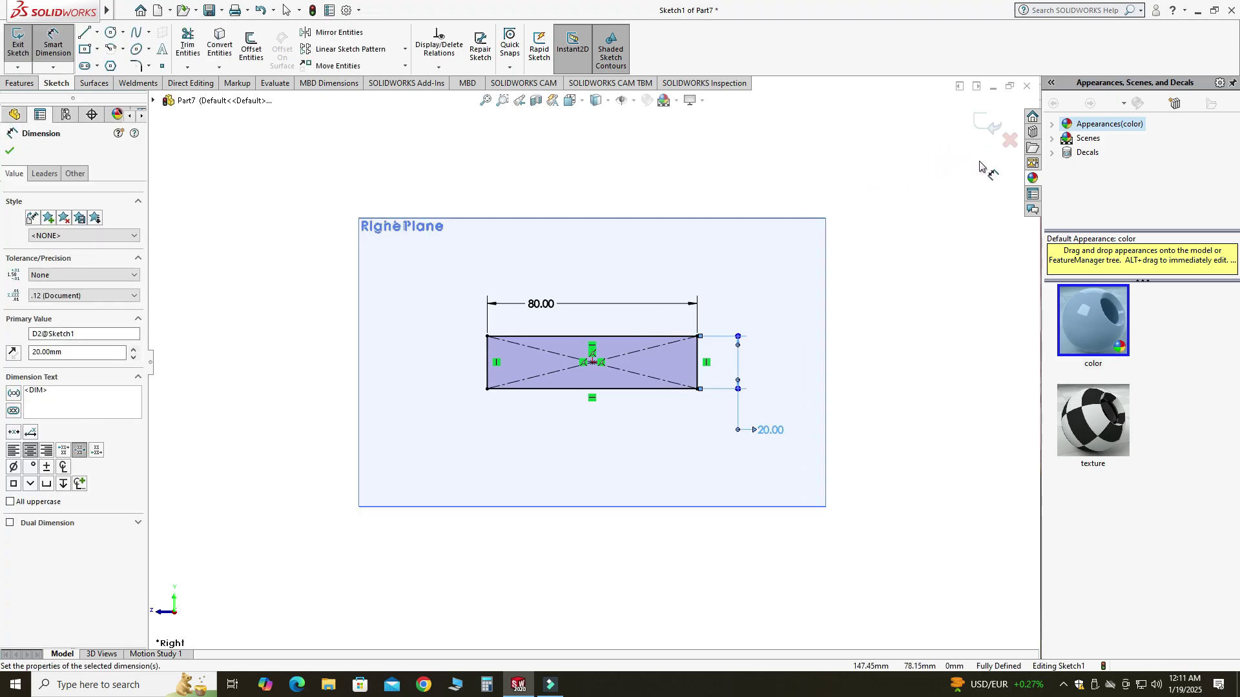
Exit Sketch1 and hide the Right Plane
left_click(986, 125)
mouse_move(719, 241)
middle_mouse_down()
mouse_move(567, 313)
mouse_move(614, 451)
mouse_move(614, 406)
middle_mouse_up()
left_click(632, 276)
right_click(633, 274)
left_click(685, 259)
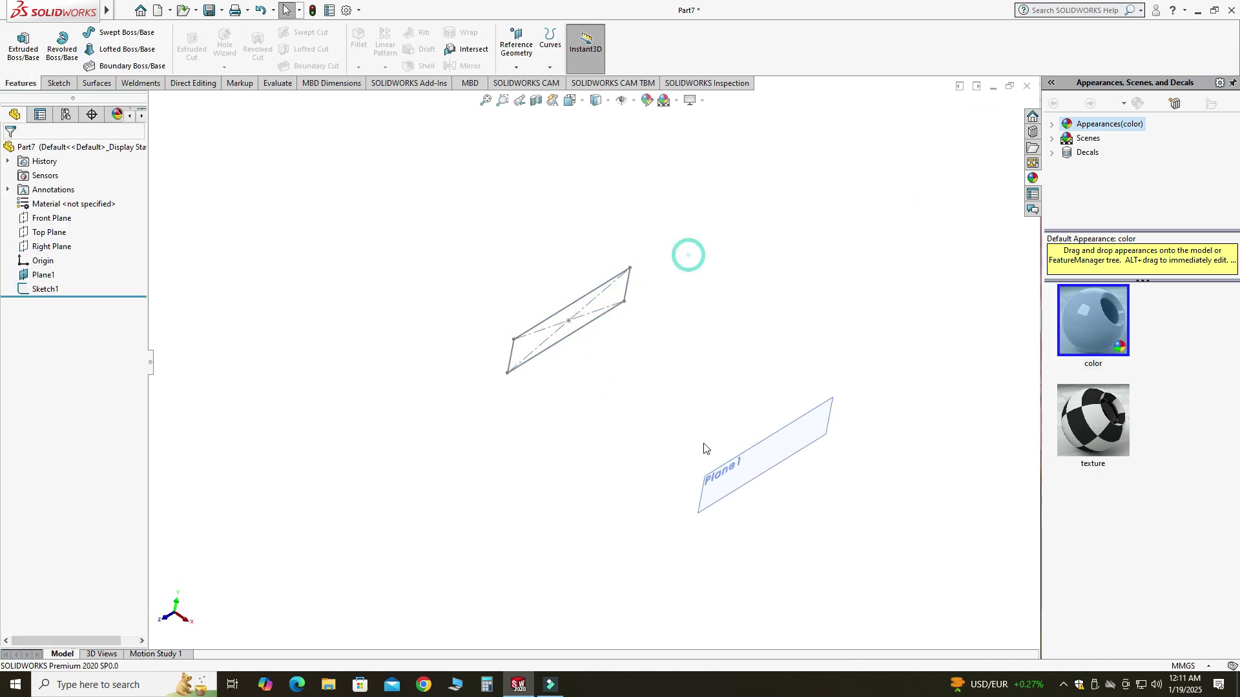
Sketch a tall centre rectangle at the origin on Plane1, viewed normal to it
left_click(758, 465)
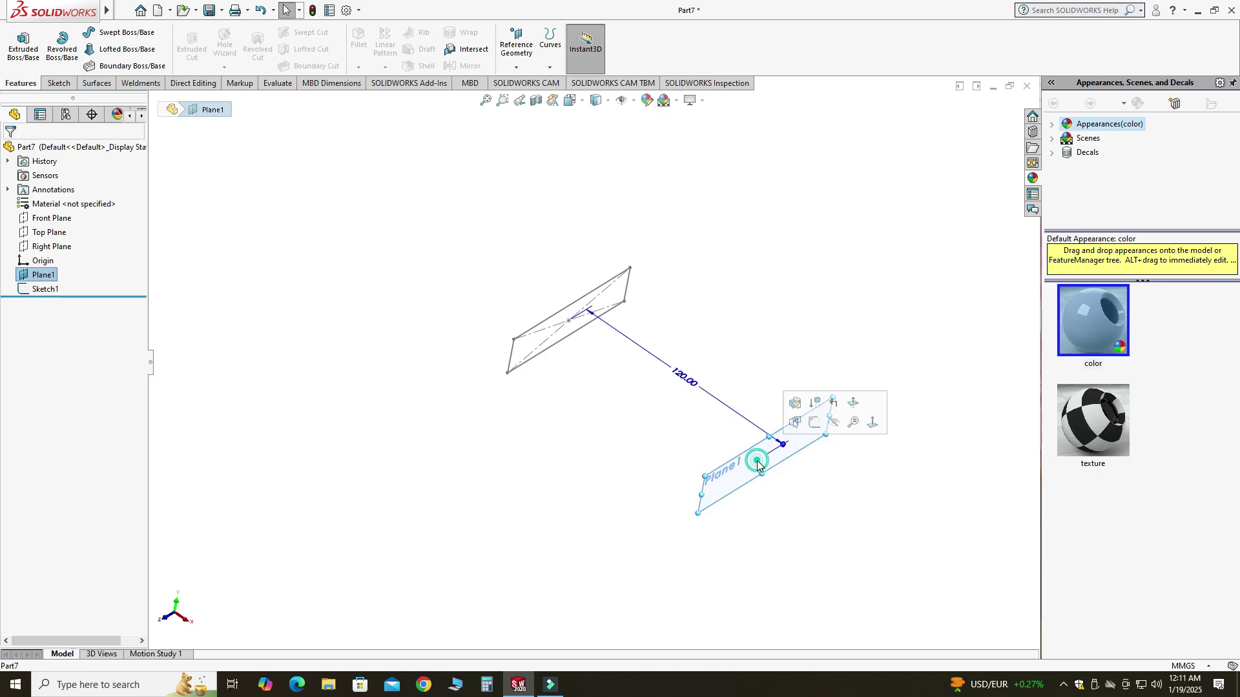
left_click(803, 423)
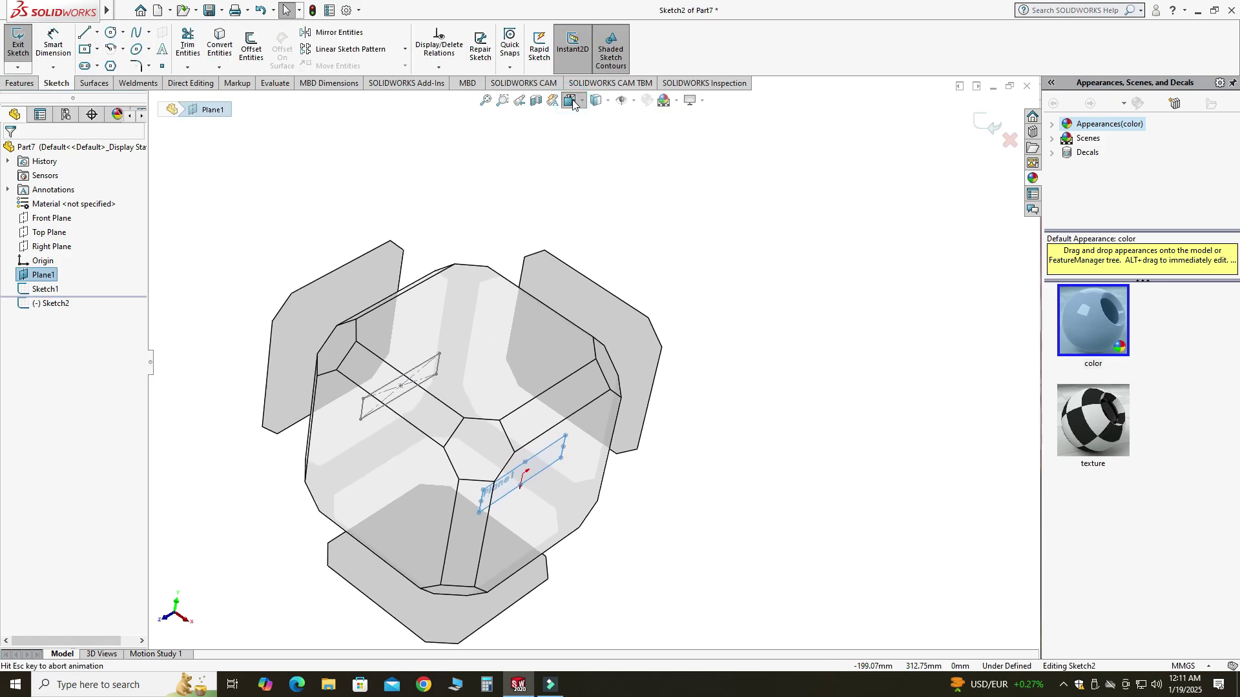
left_click(570, 101)
left_click(640, 175)
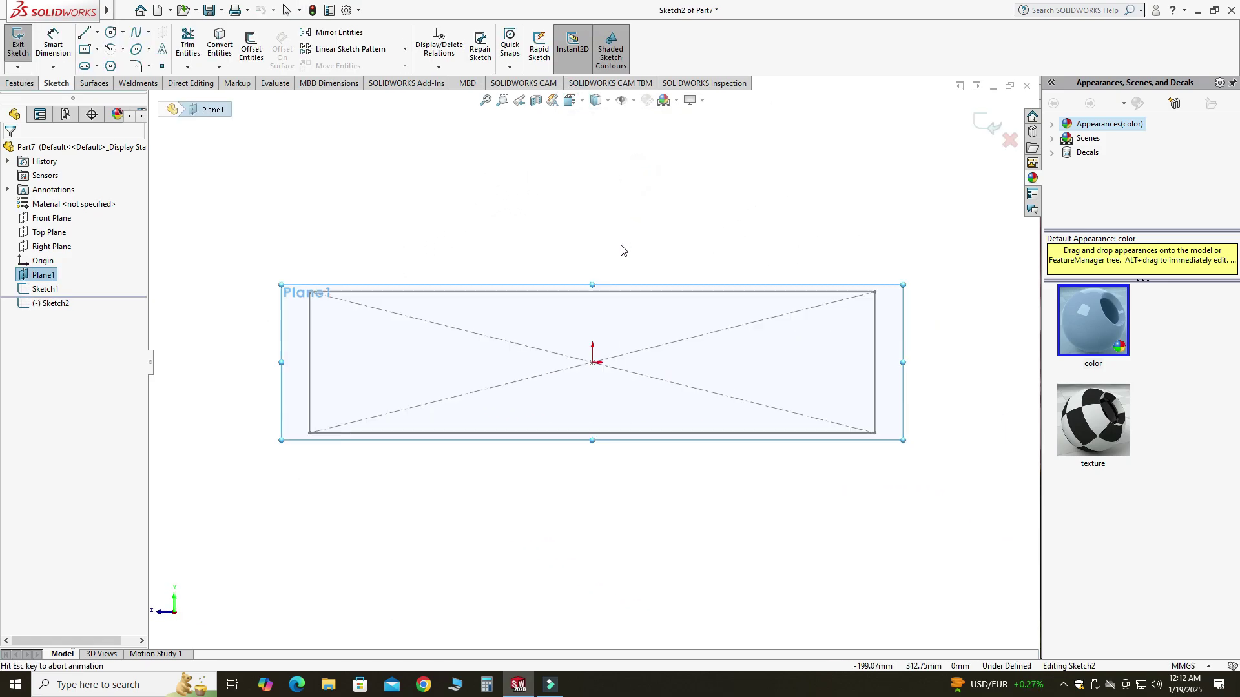
left_click(97, 49)
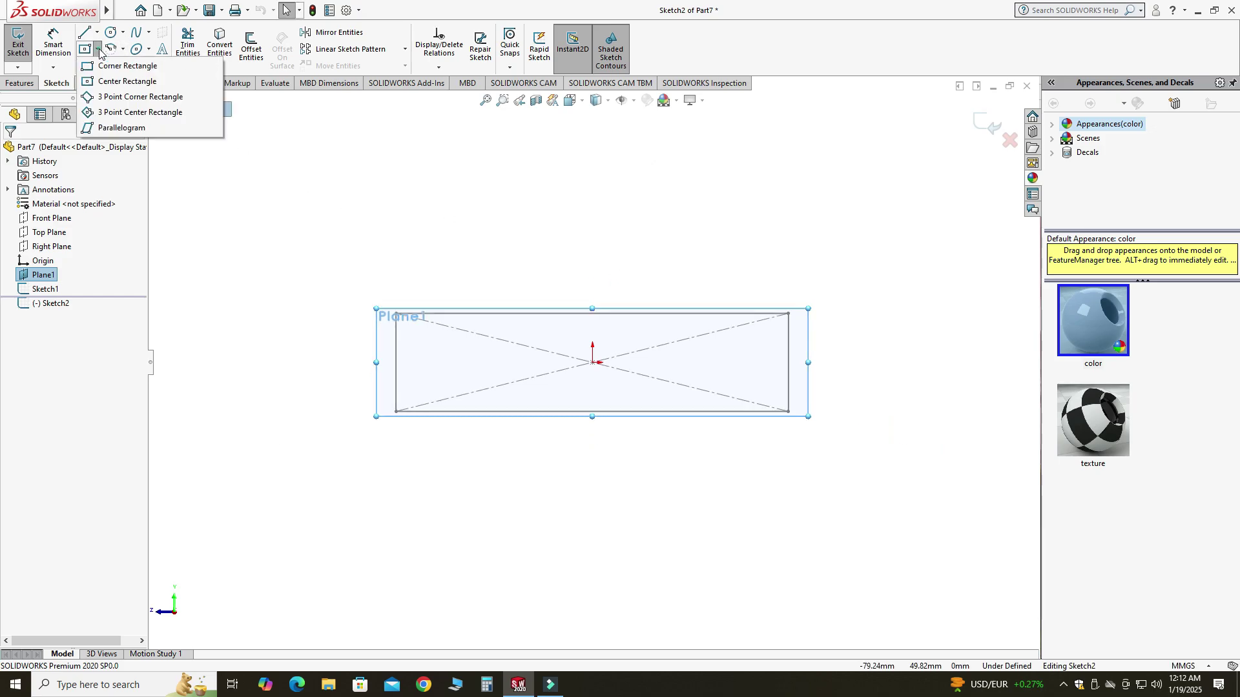
left_click(109, 82)
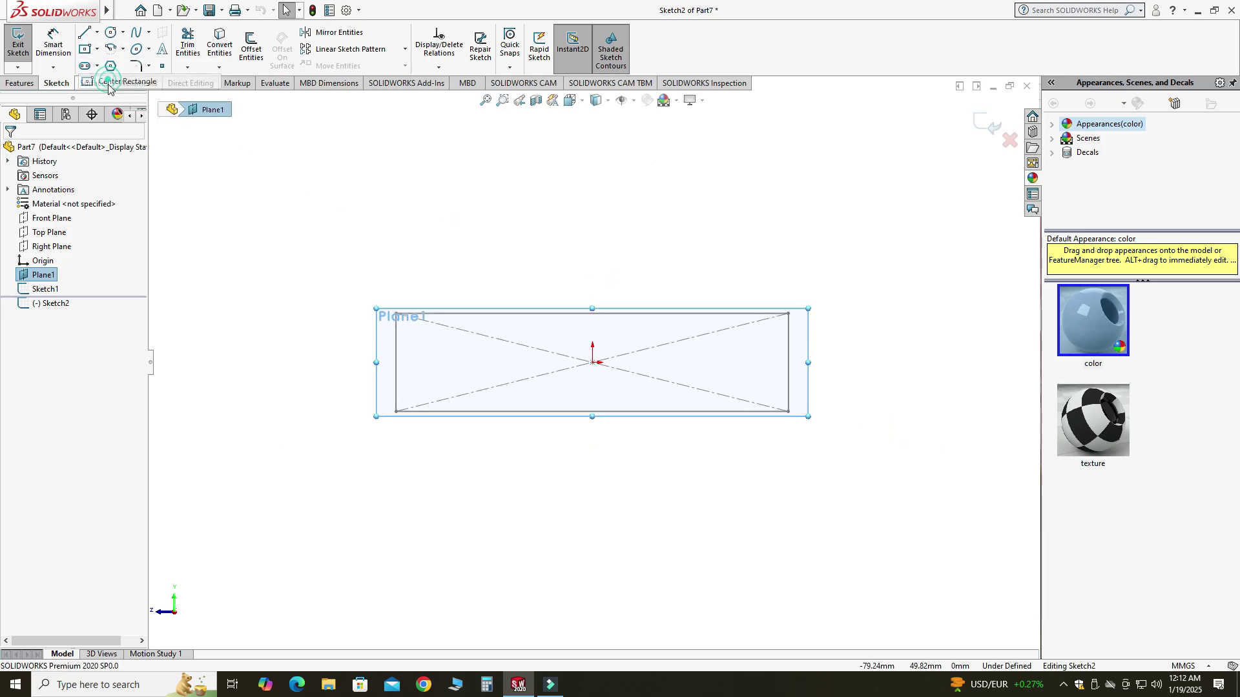
left_click(592, 362)
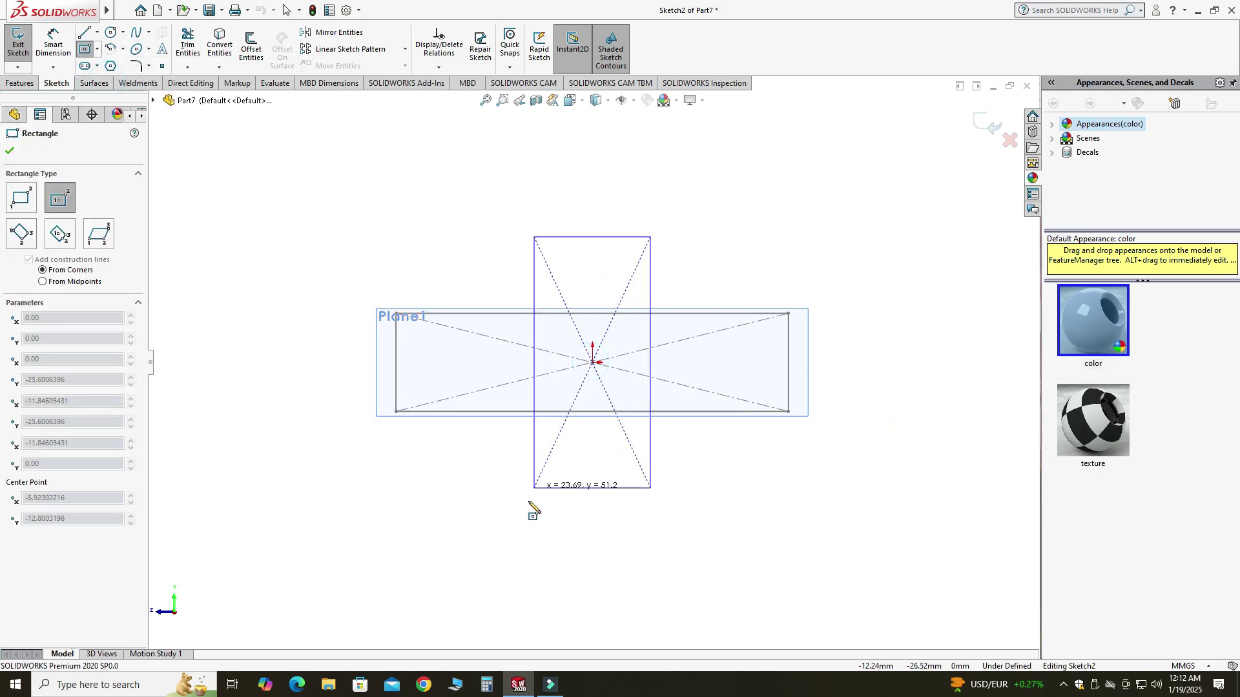
left_click(542, 552)
key("Escape")
Dimension the tall rectangle 20 mm wide and 80 mm high, correcting 60 to 80
left_click(65, 42)
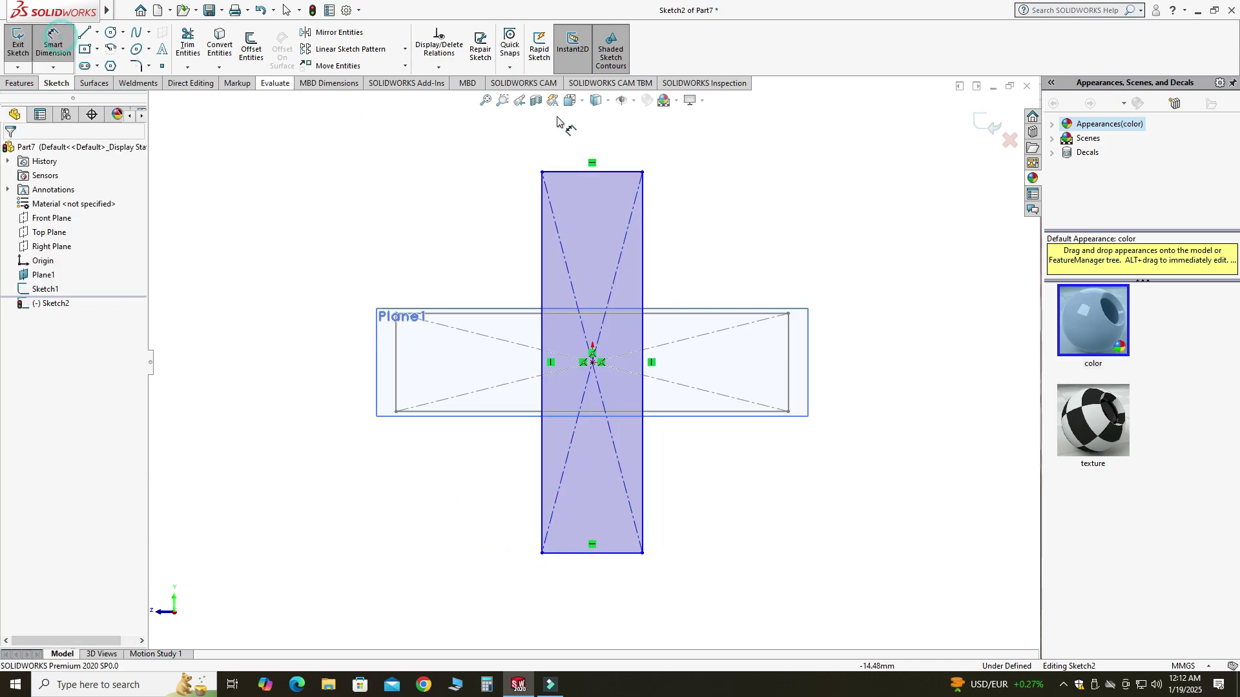
left_click(625, 172)
left_click(723, 150)
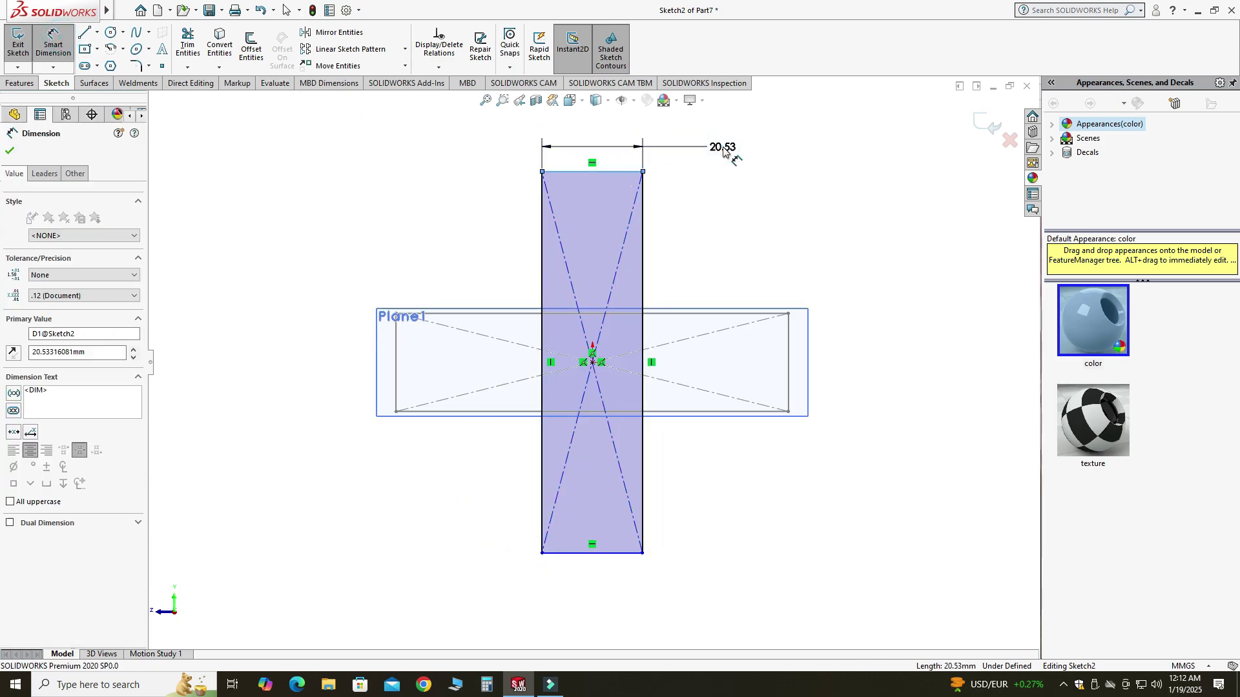
type("20")
key("Return")
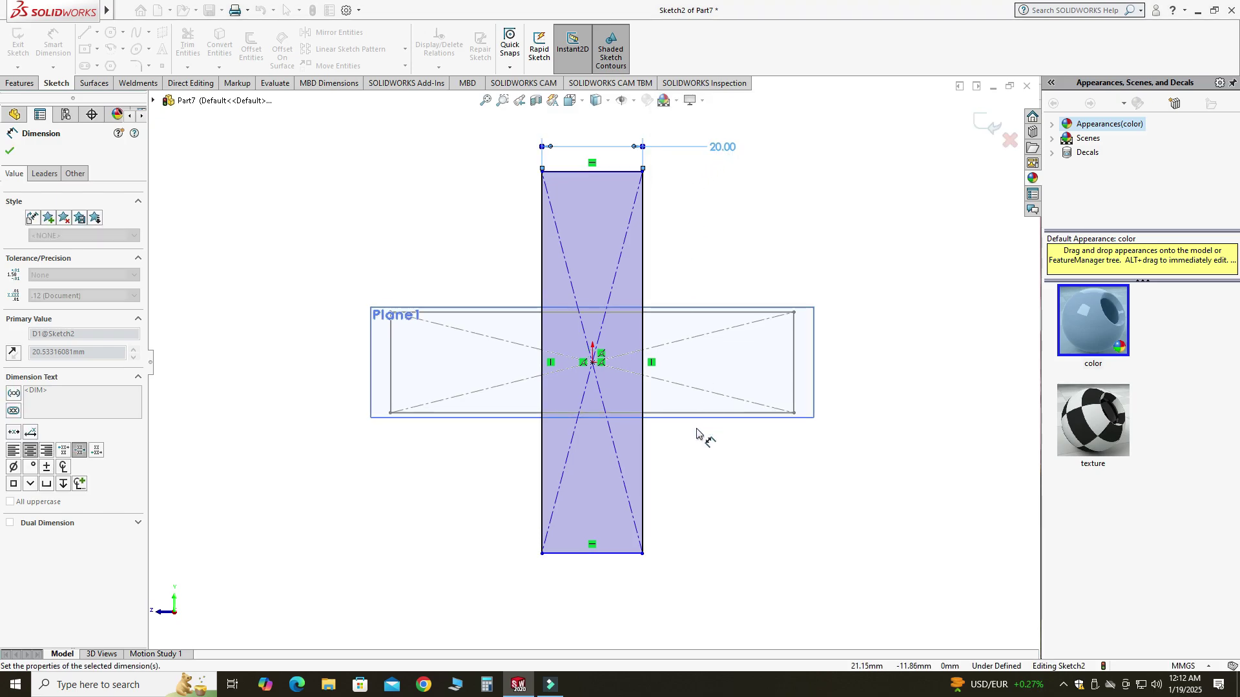
left_click(644, 510)
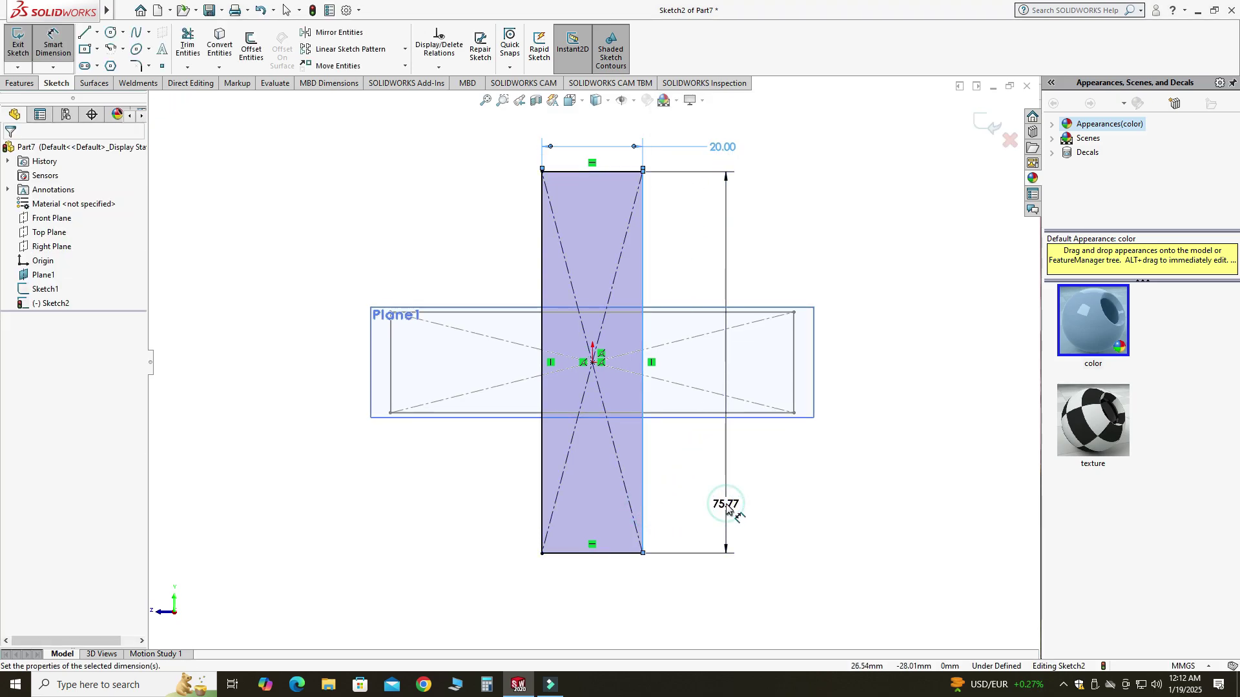
left_click(726, 507)
type("60")
key("Return")
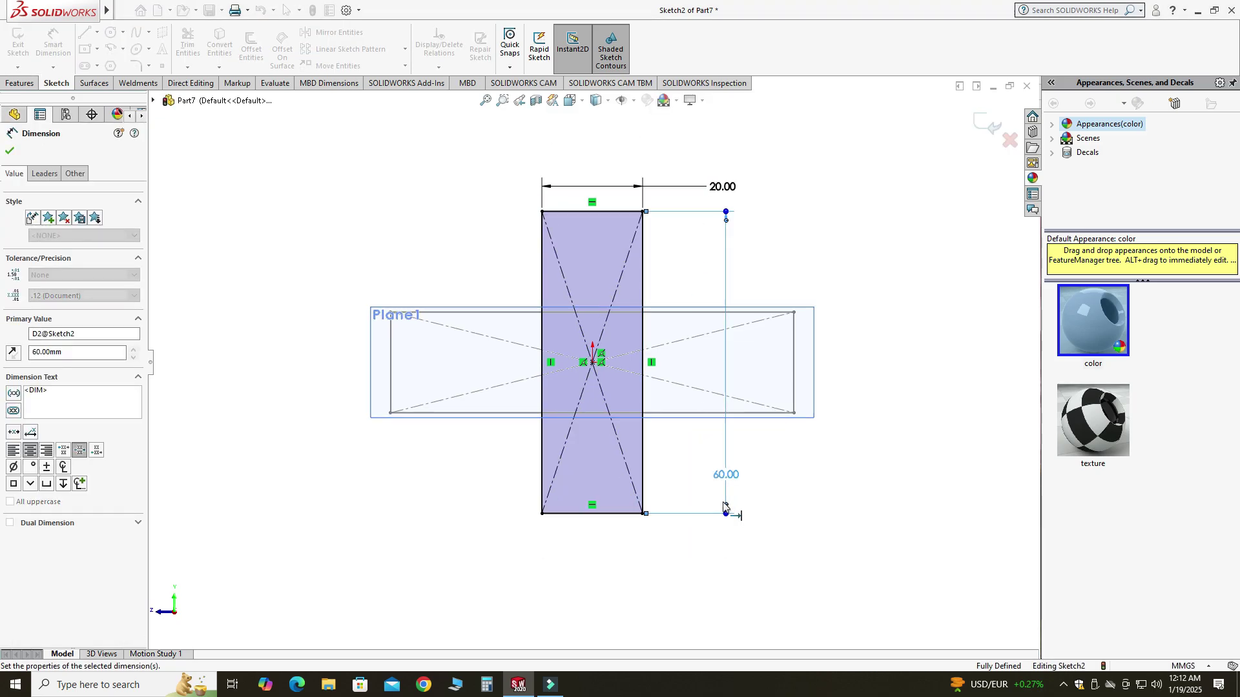
left_click(720, 474)
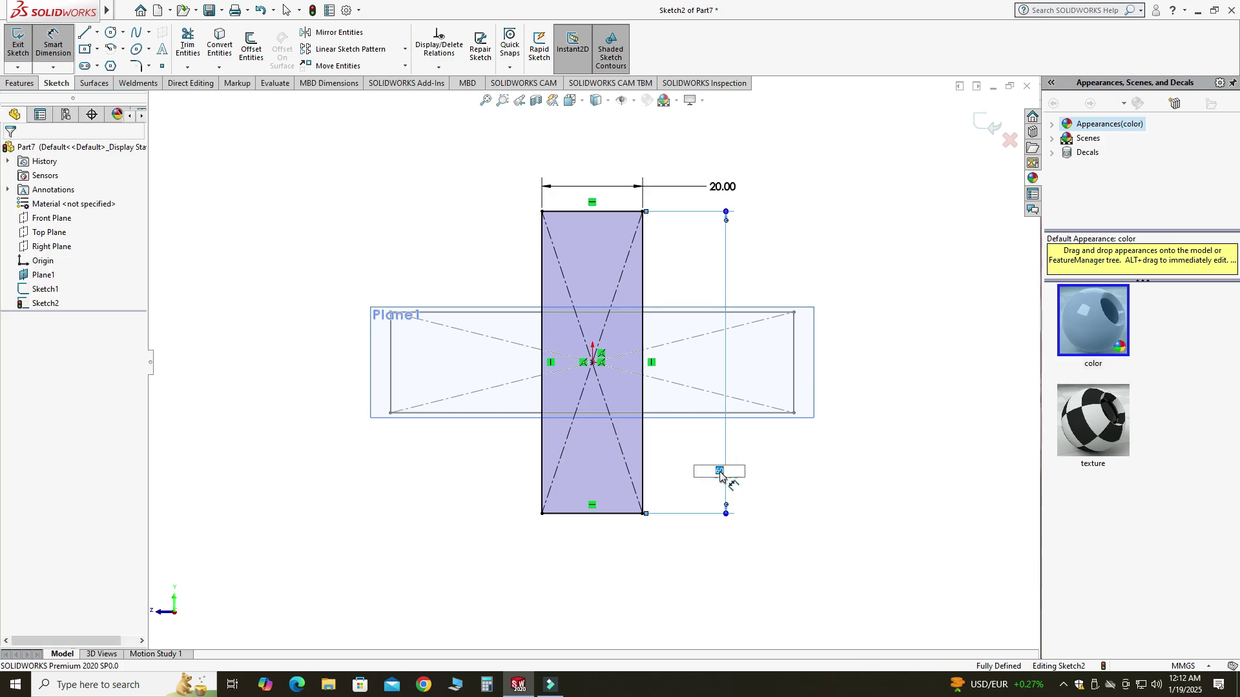
type("80")
key("Return")
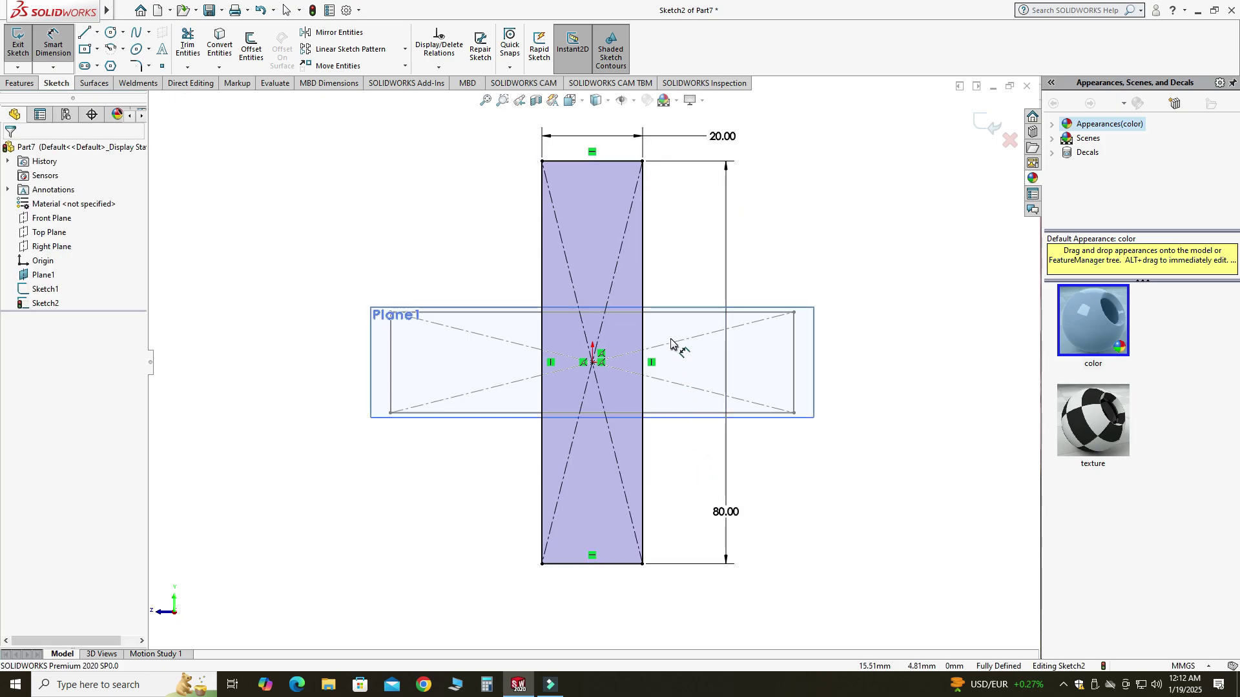
Zoom to fit, exit Sketch2, and switch to isometric view
key("f")
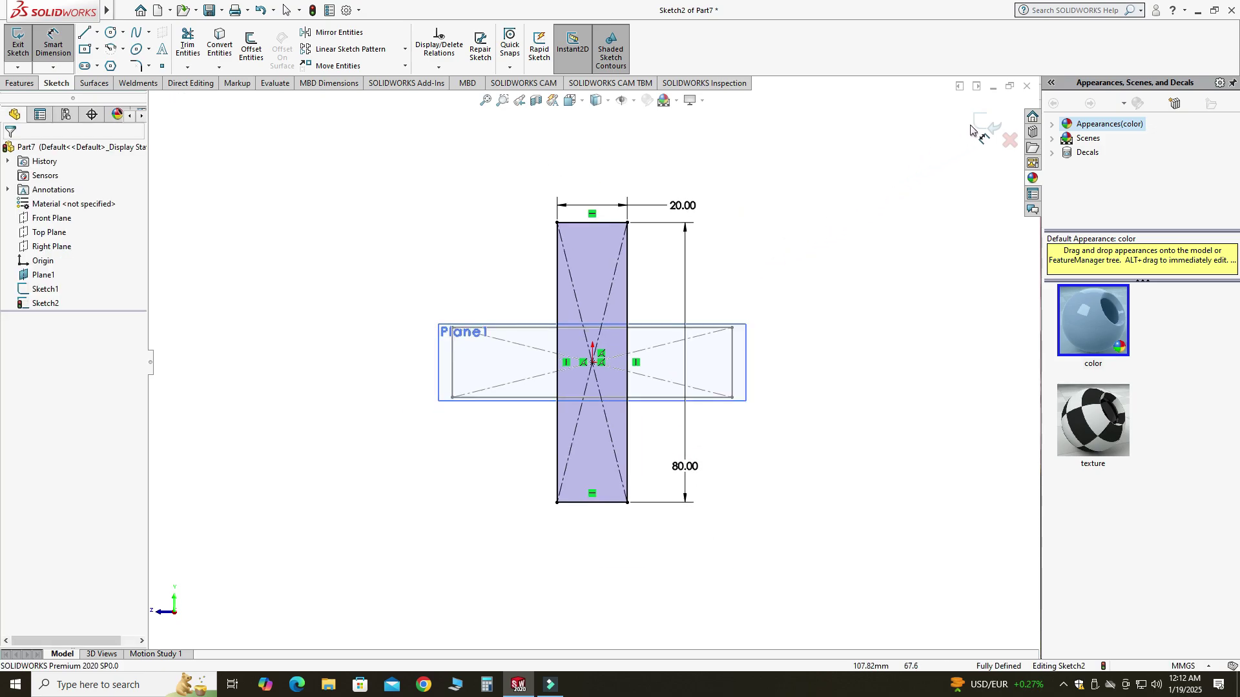
key("ctrl+b")
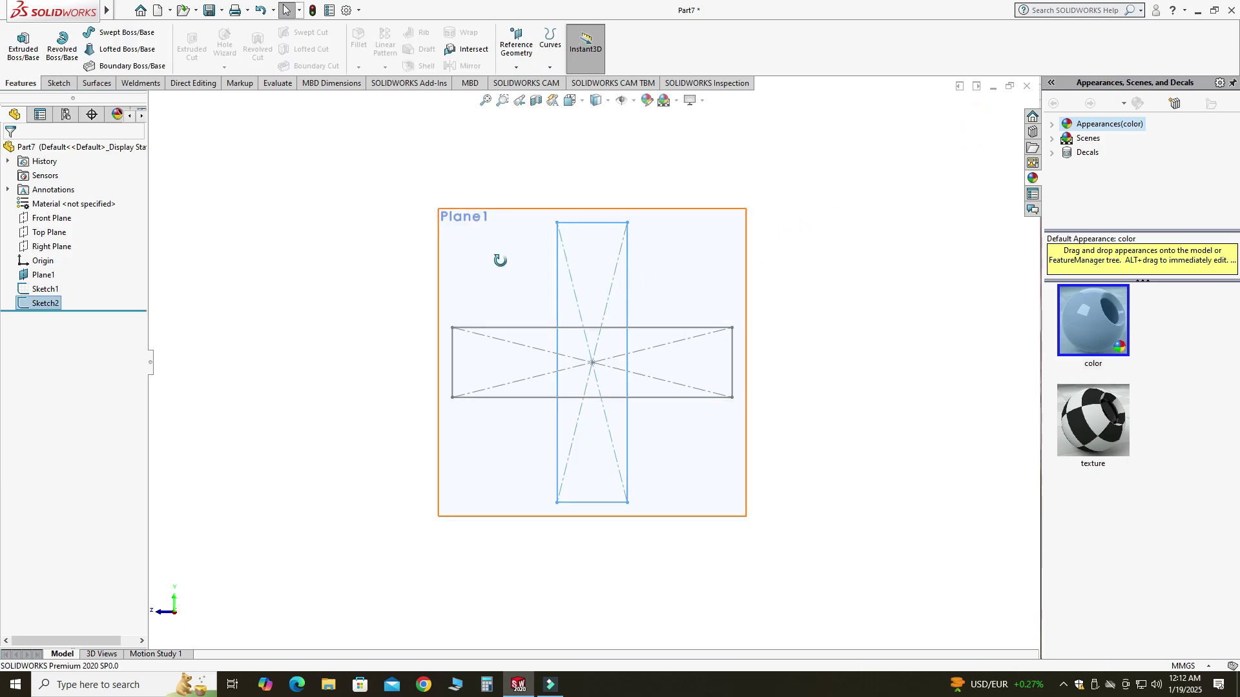
key("ctrl+7")
Hide Plane1, show the Surfaces tools, and start a Planar Surface
right_click(814, 316)
left_click(839, 289)
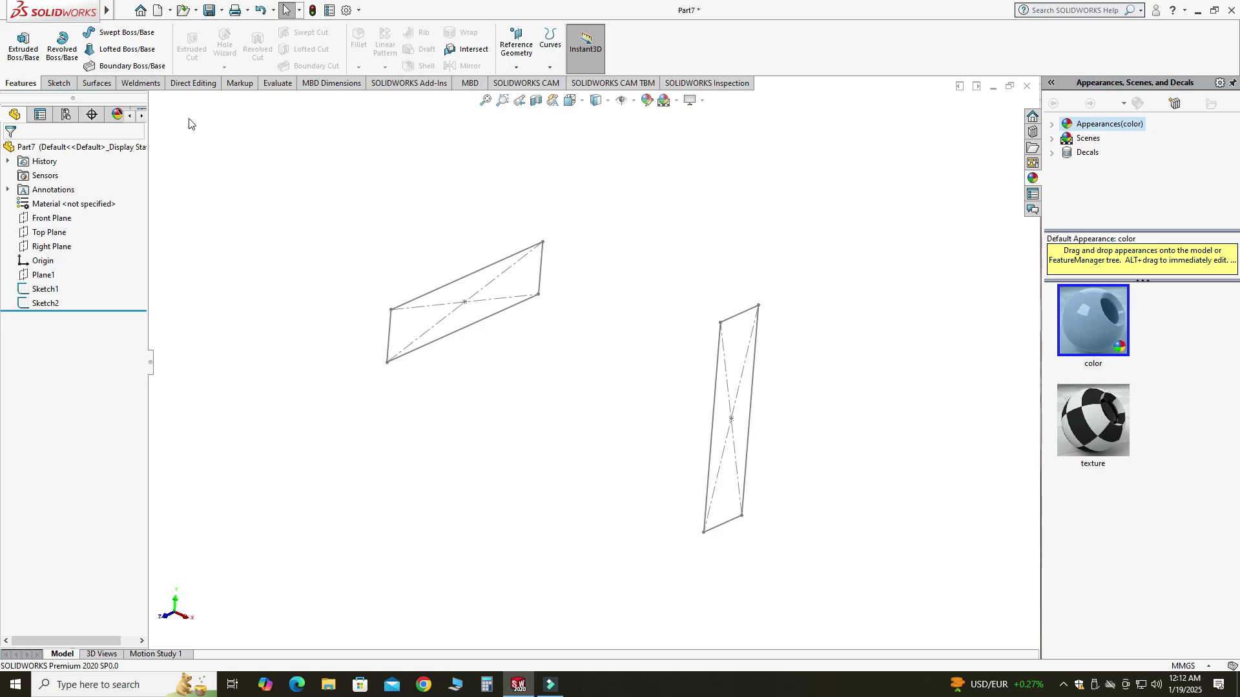
right_click(101, 86)
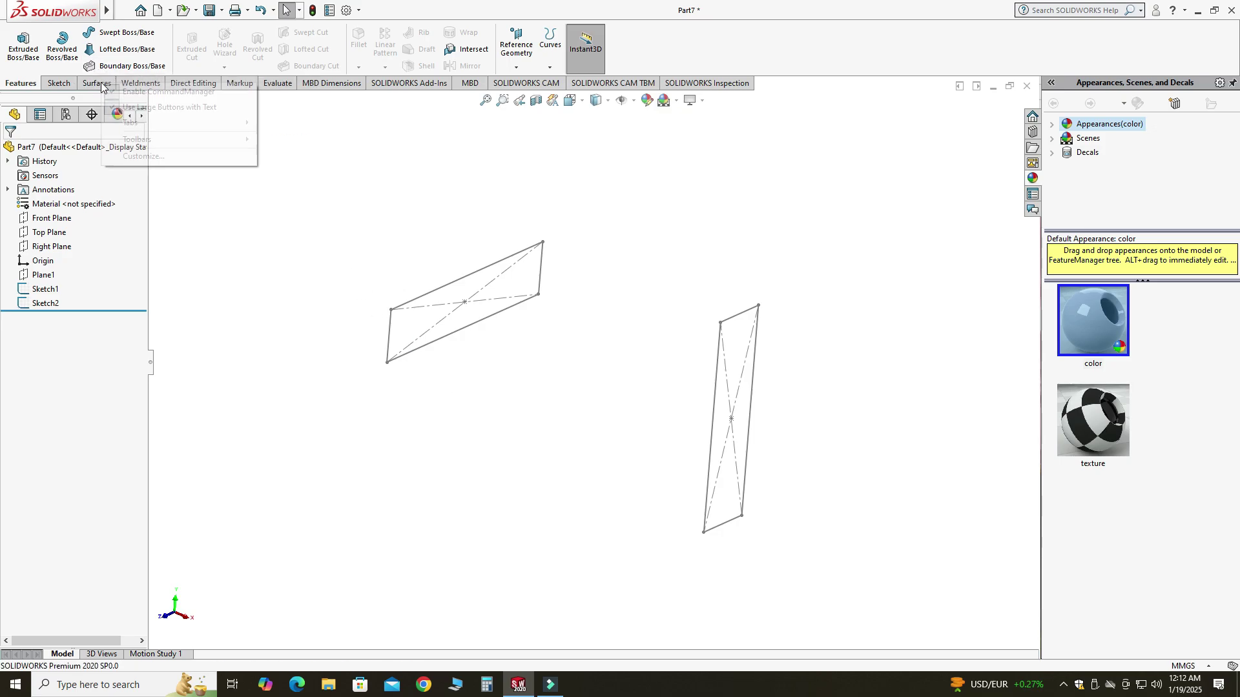
mouse_move(163, 127)
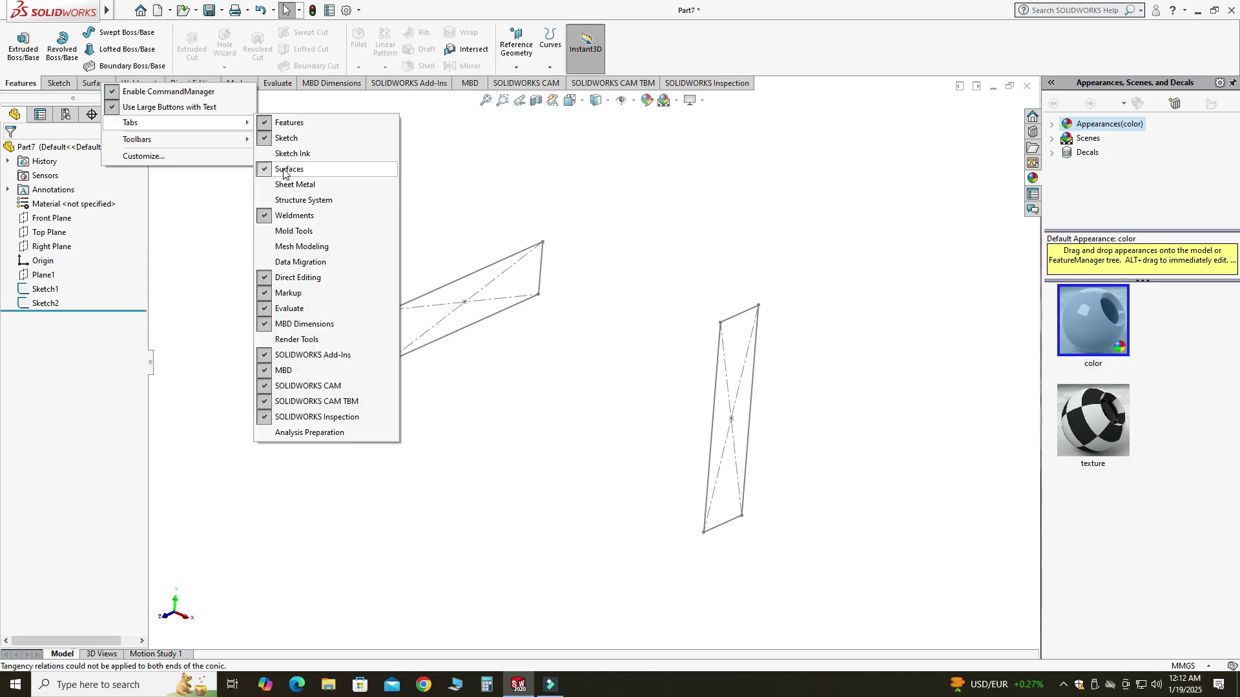
left_click(184, 205)
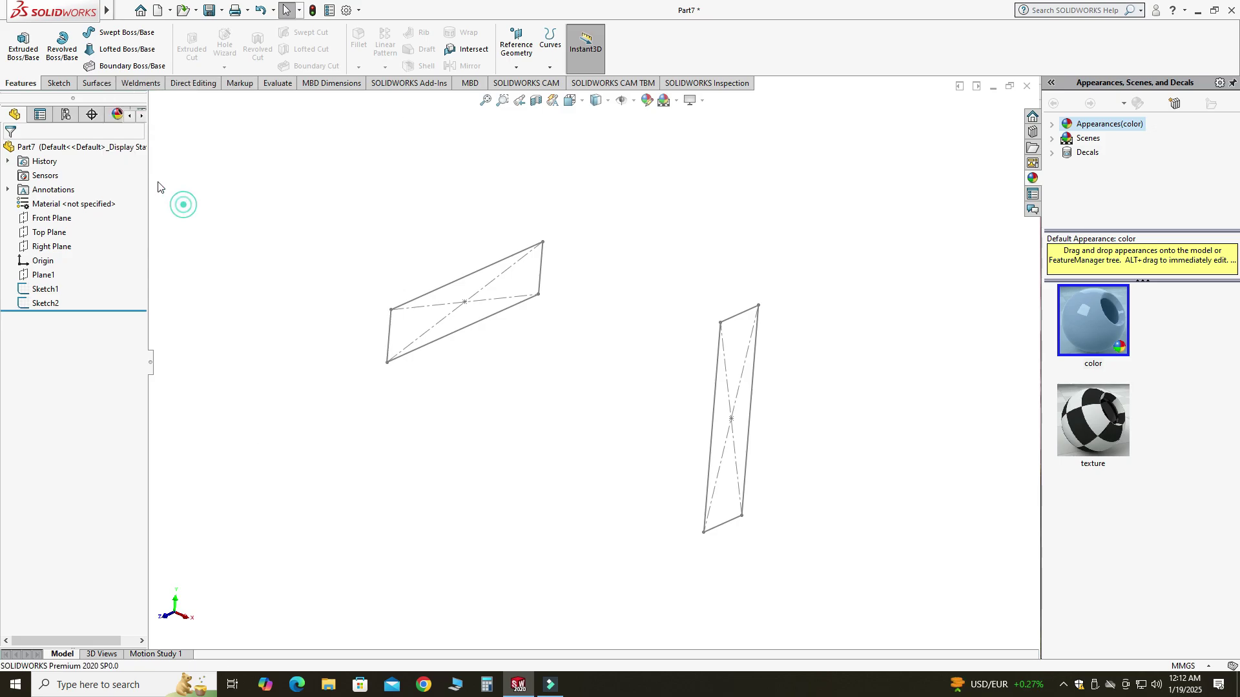
left_click(96, 86)
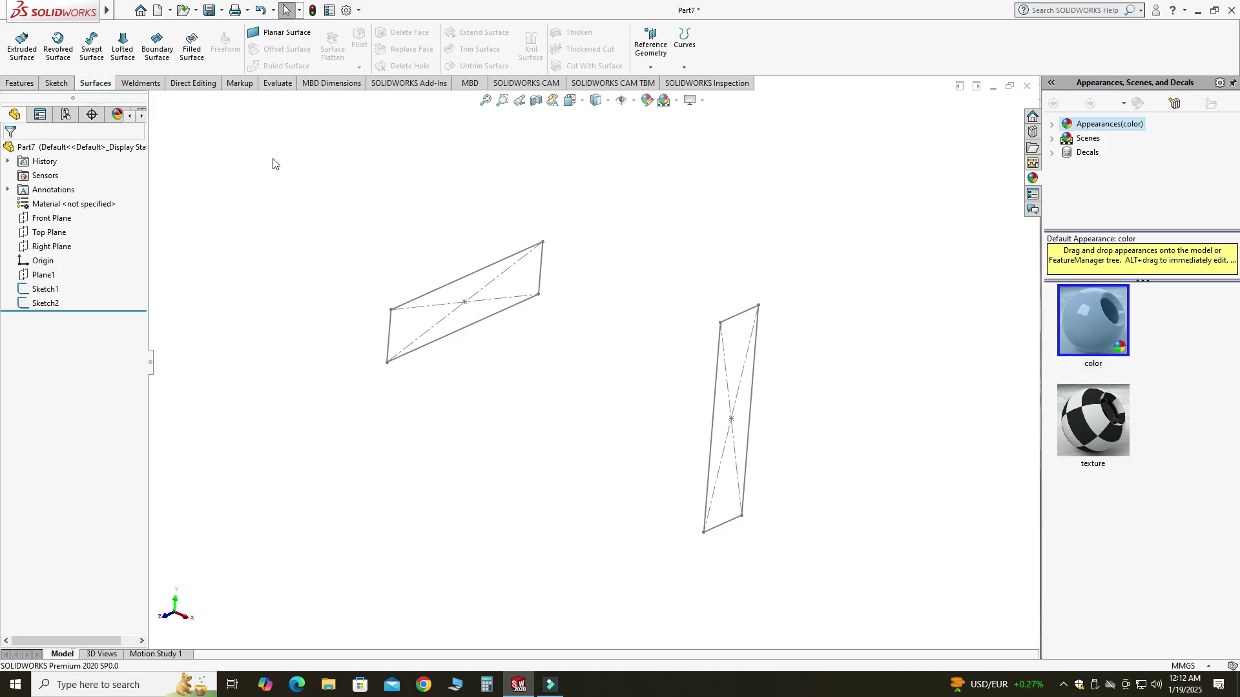
left_click(284, 32)
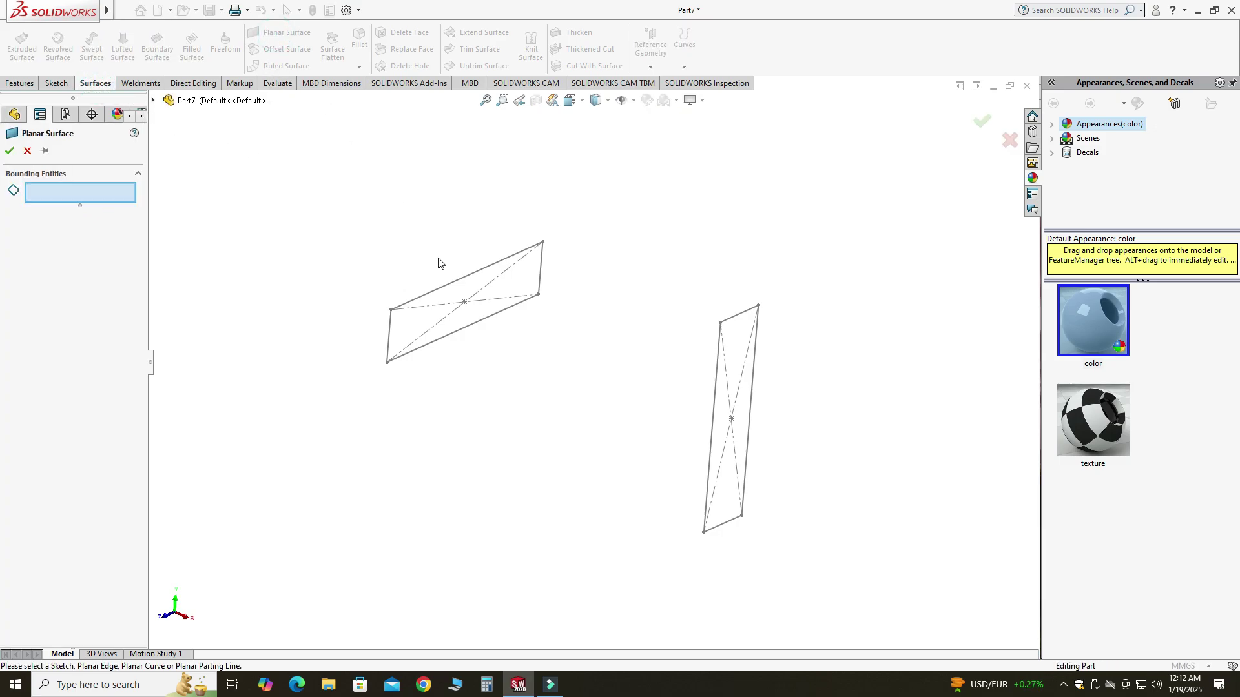
Create a planar surface bounded by Sketch1
left_click(452, 288)
left_click(9, 151)
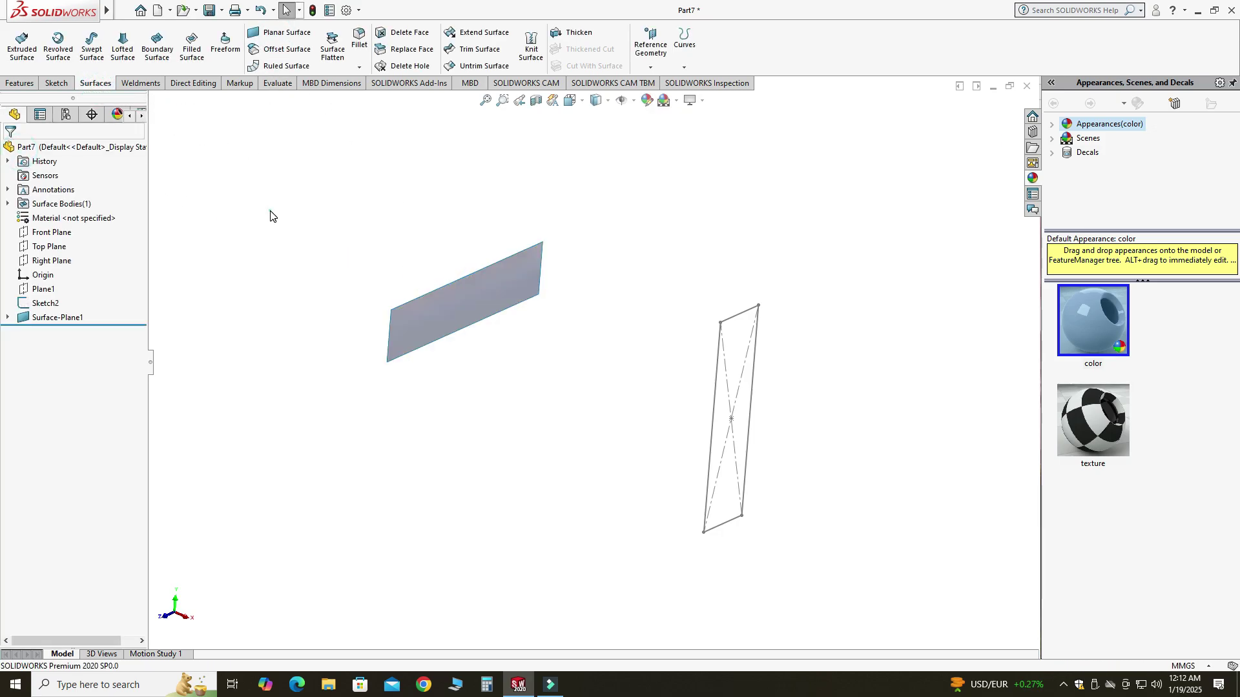
scroll(796, 528, "down", 1)
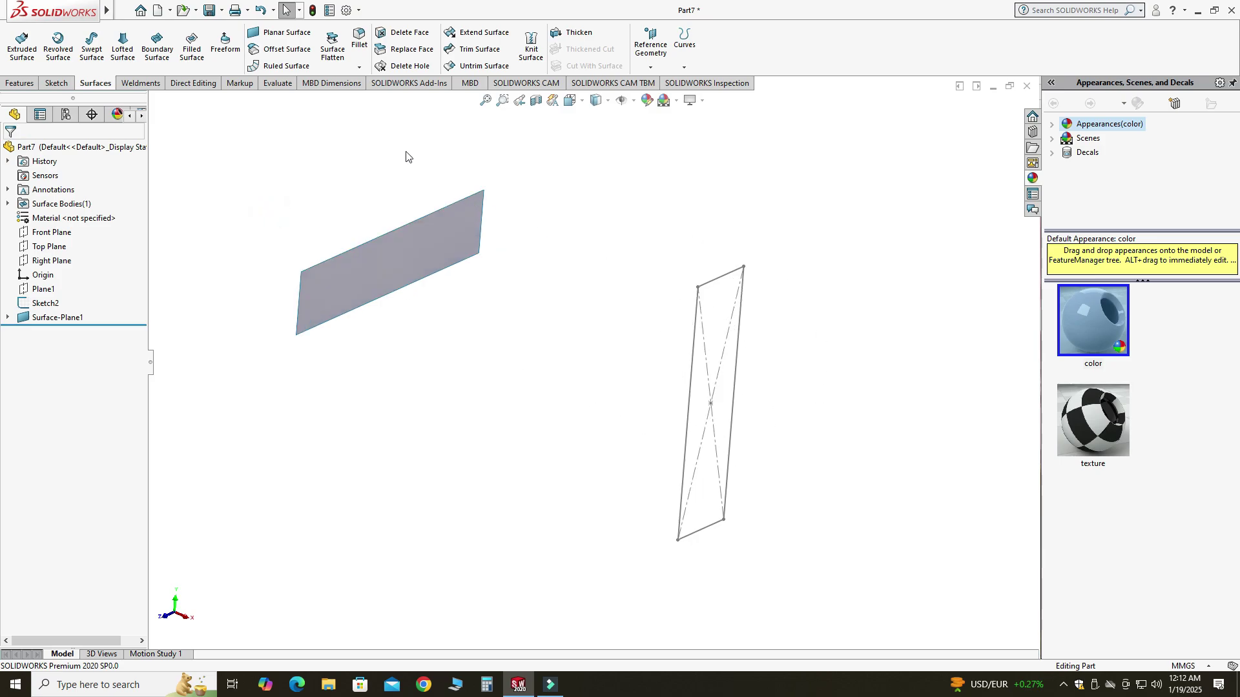
Create a second planar surface bounded by Sketch2
left_click(284, 32)
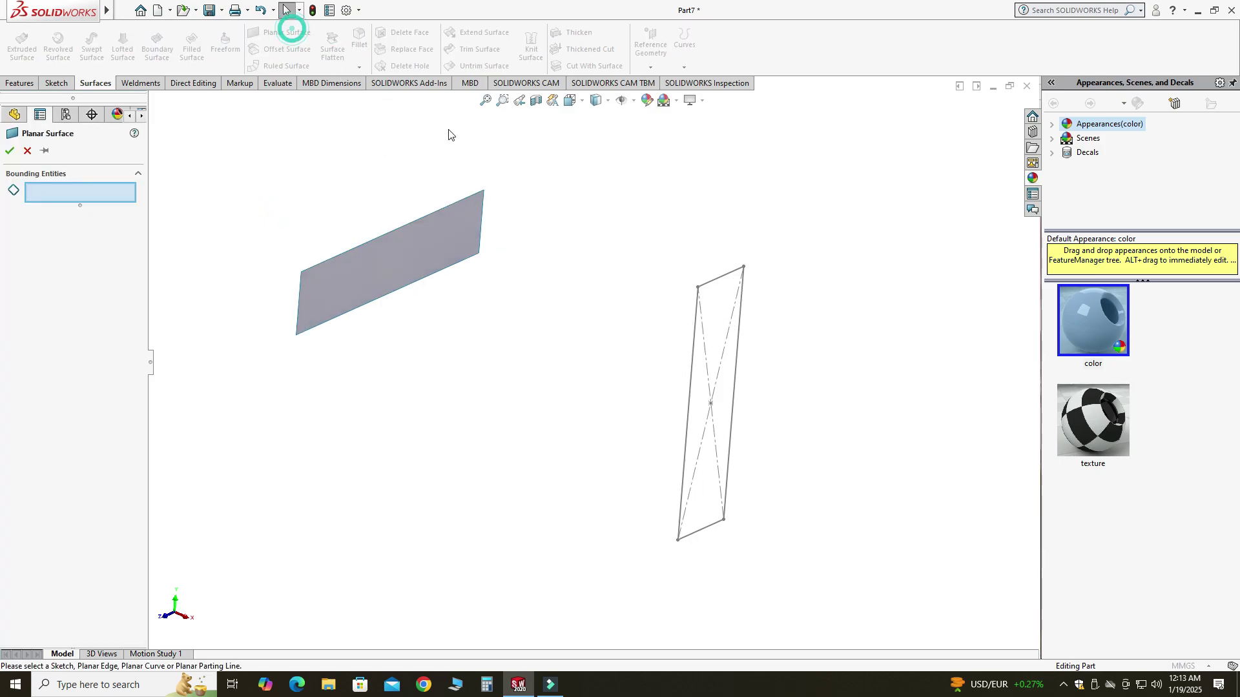
left_click(724, 279)
left_click(10, 150)
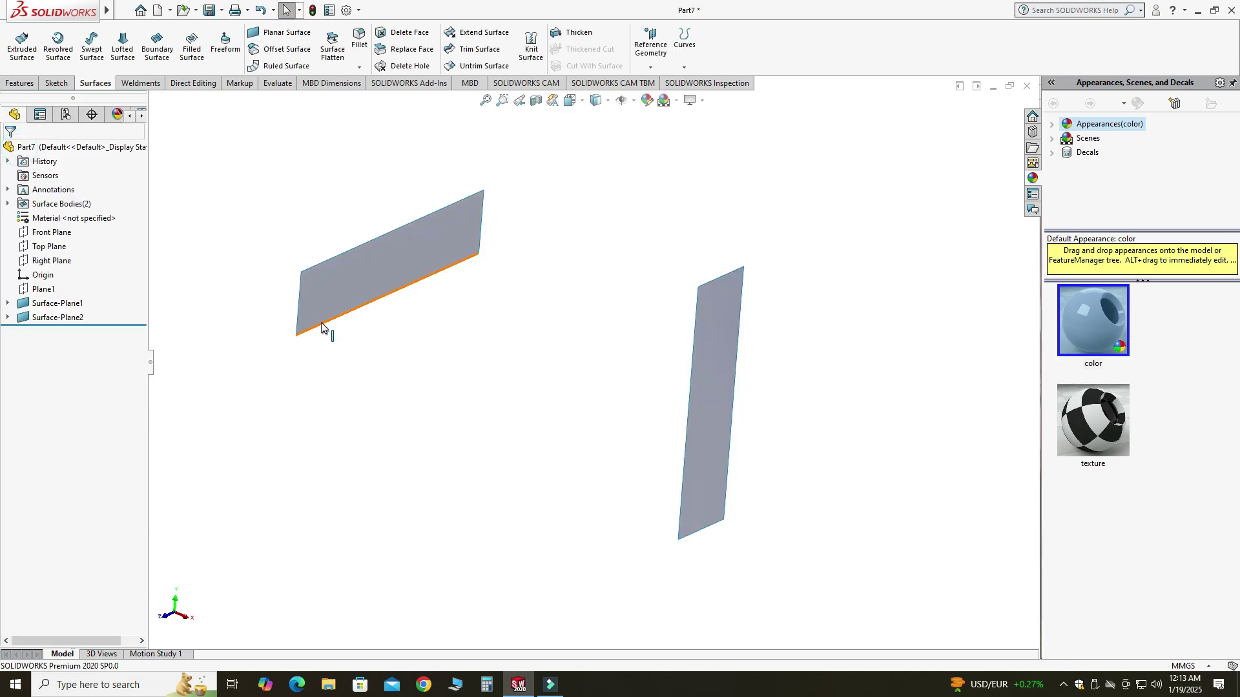
middle_click_drag(324, 331, 352, 314)
middle_click_drag(293, 203, 311, 200)
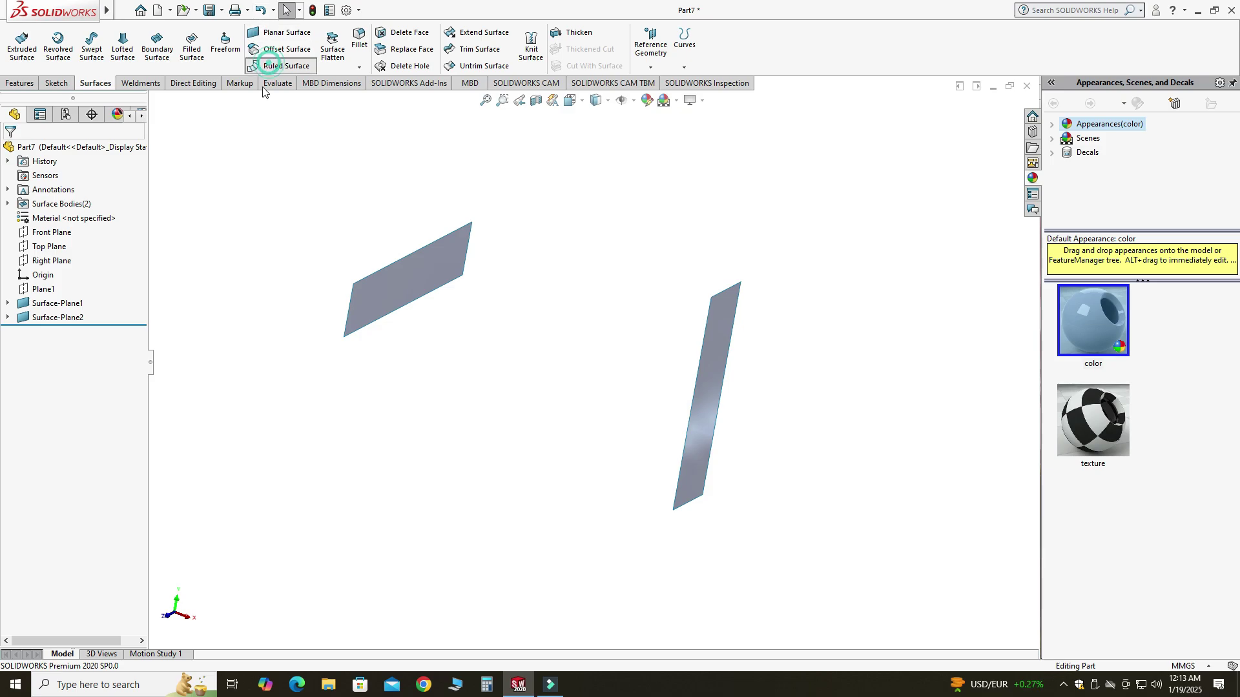
left_click(271, 65)
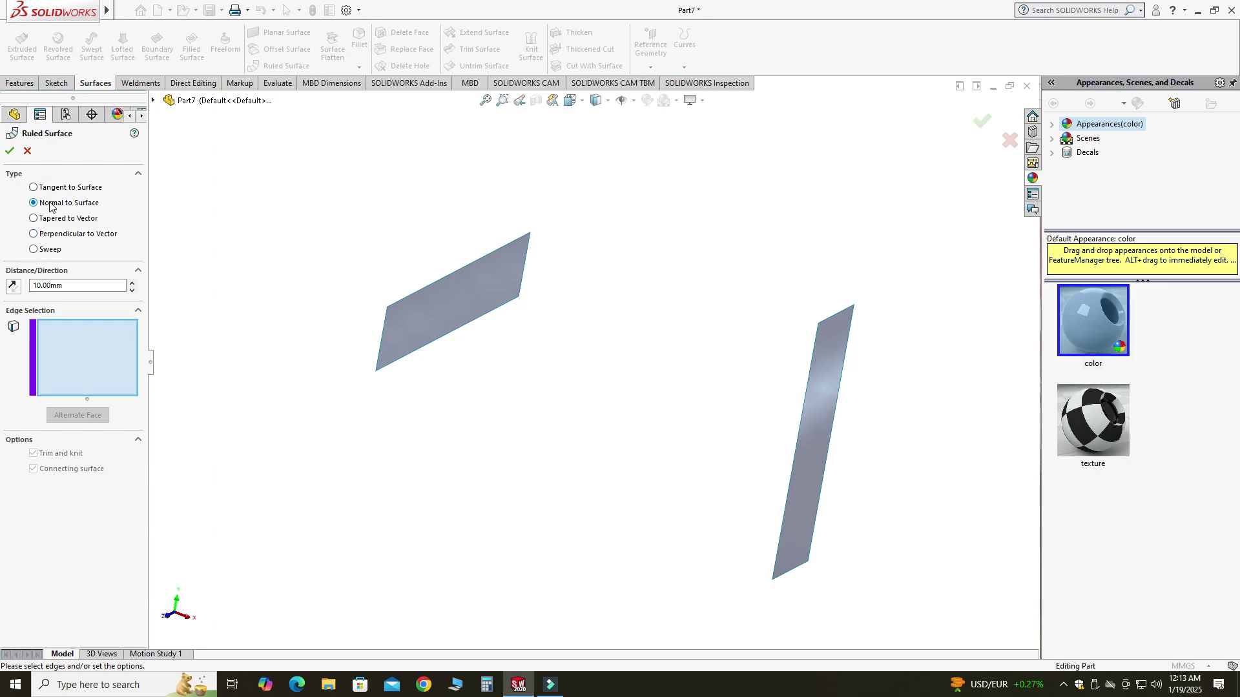
Add reversed 10 mm ruled walls on all four edges of Surface-Plane1
left_click(410, 295)
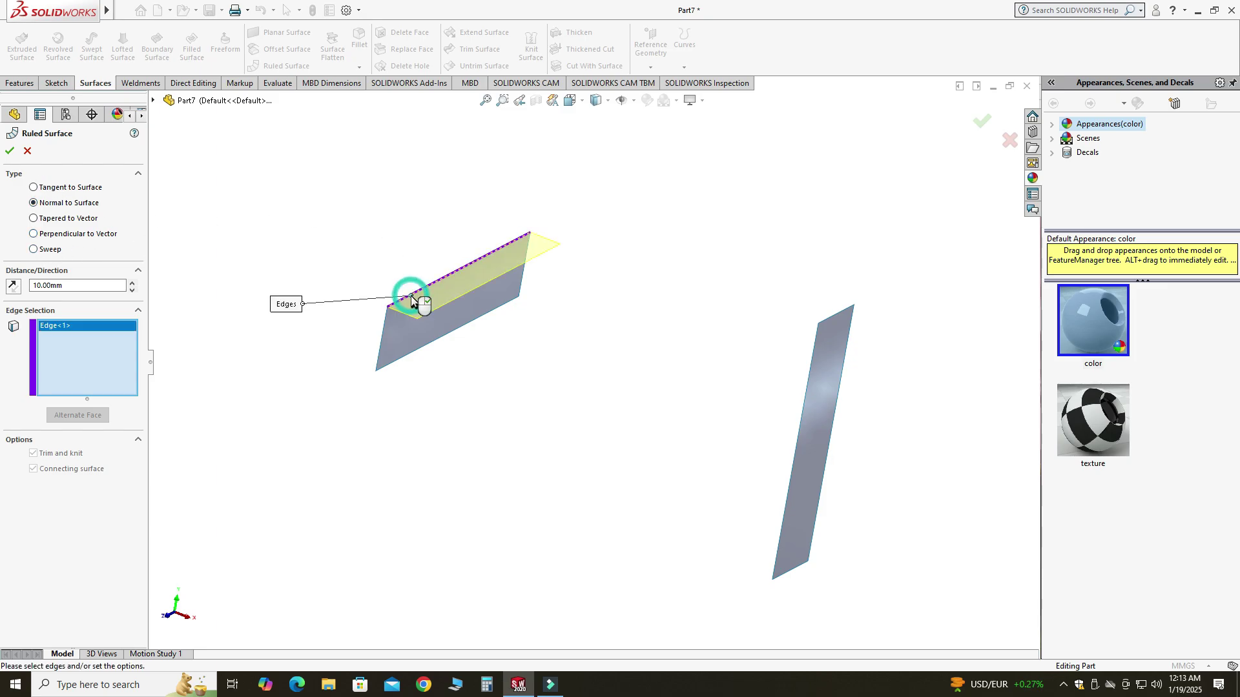
left_click(386, 325)
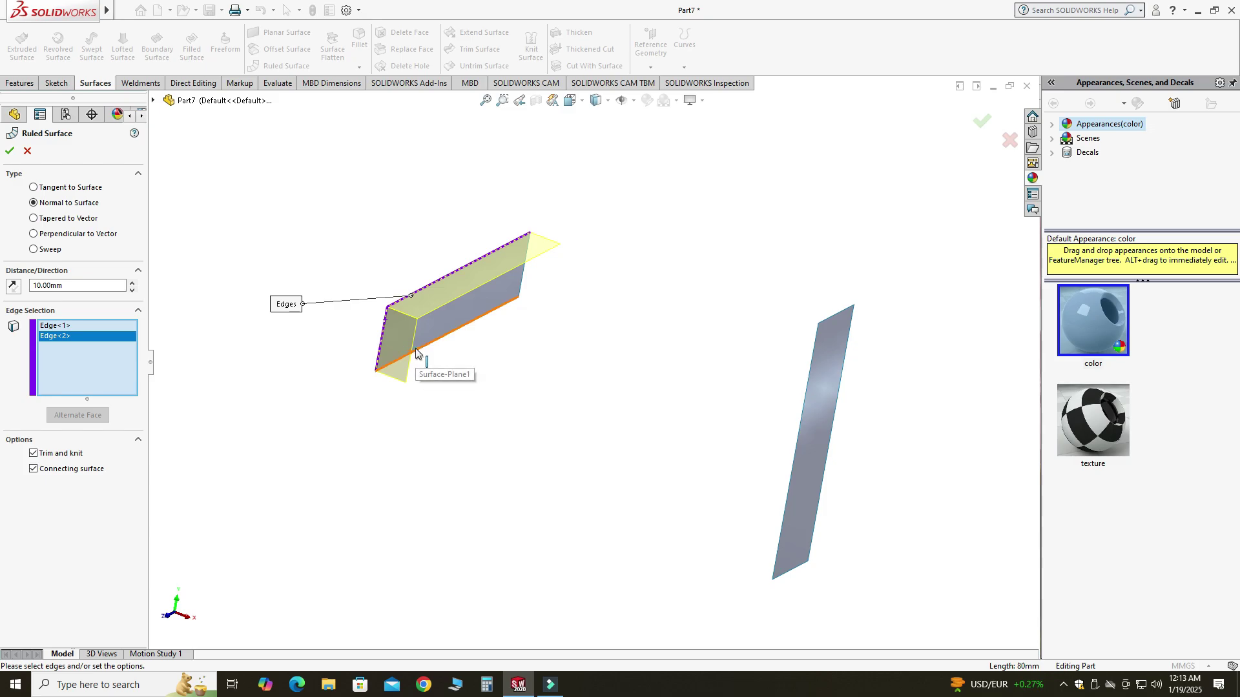
left_click(454, 332)
left_click(523, 286)
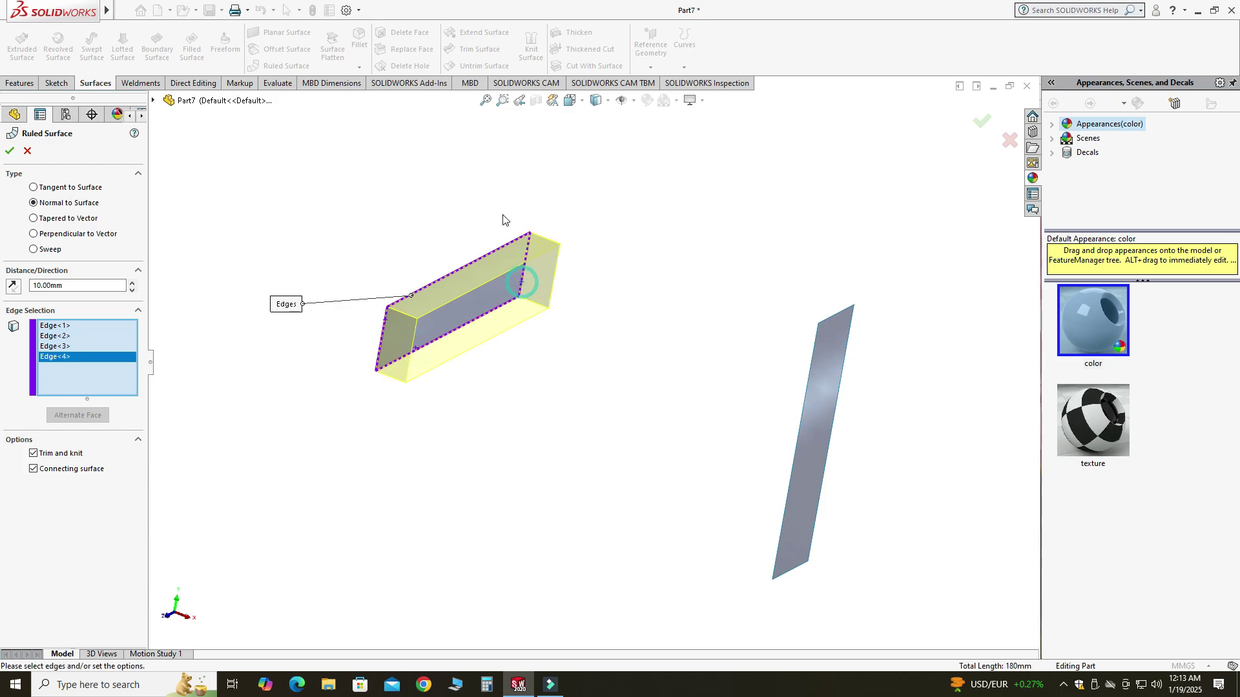
left_click(13, 286)
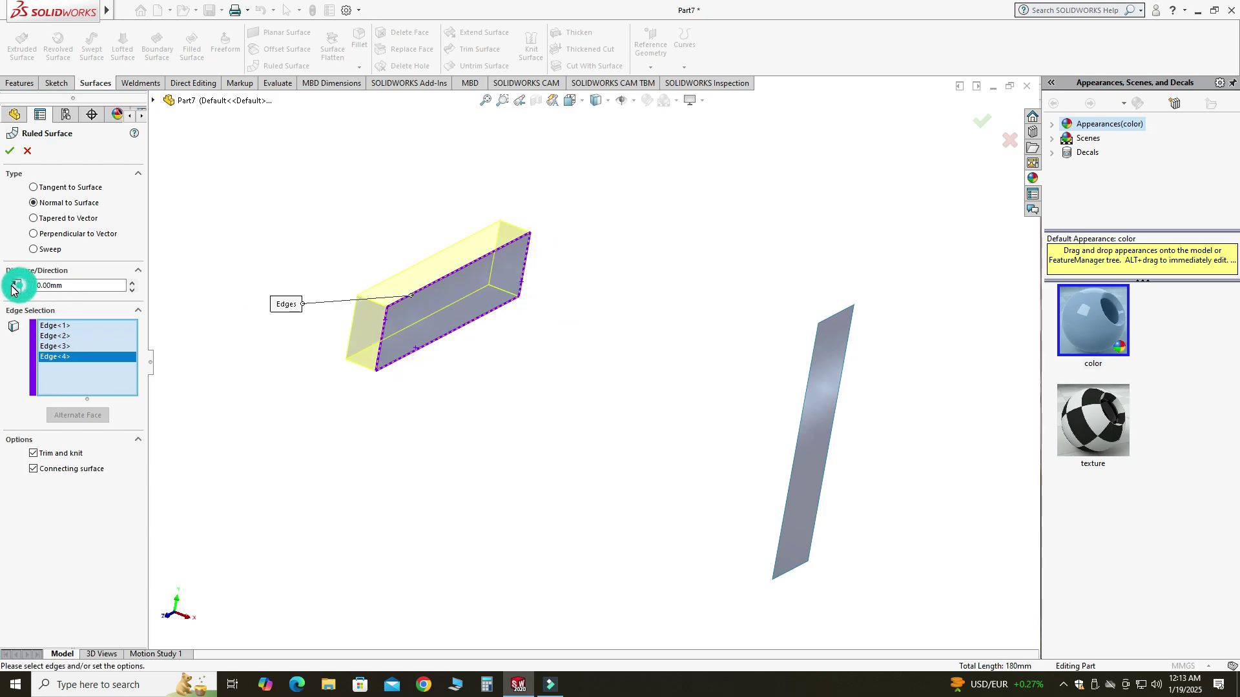
left_click(11, 148)
scroll(826, 446, "up", 2)
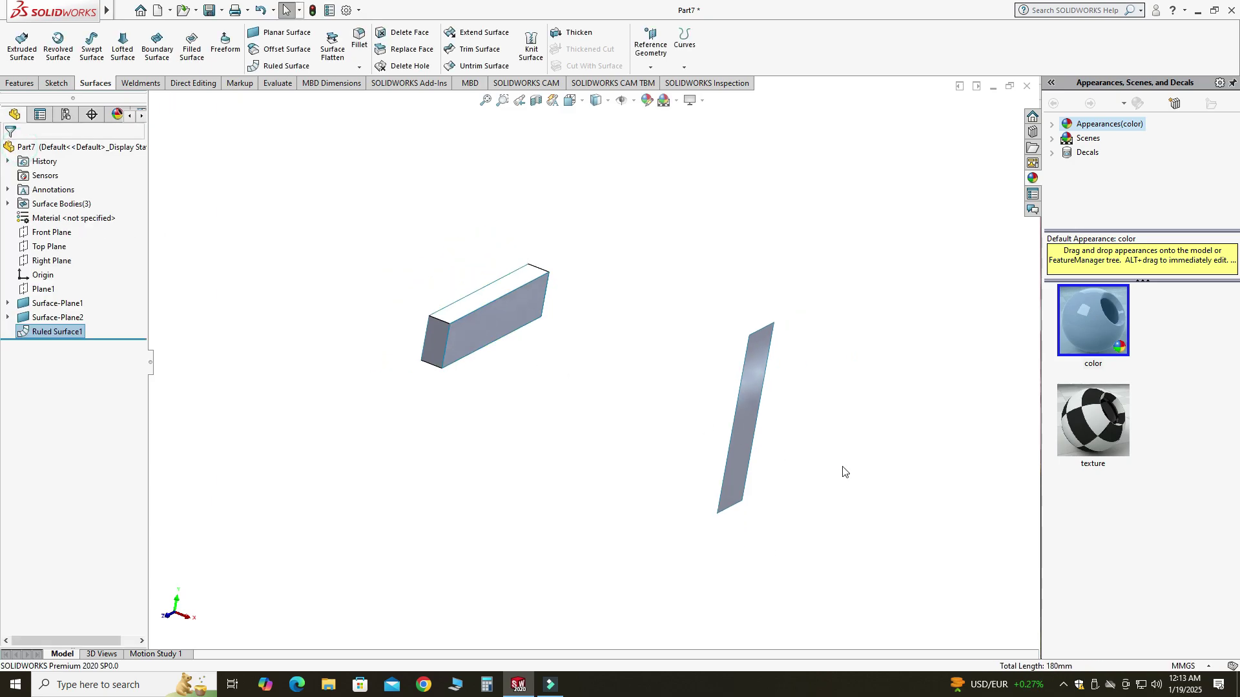
scroll(767, 394, "down", 2)
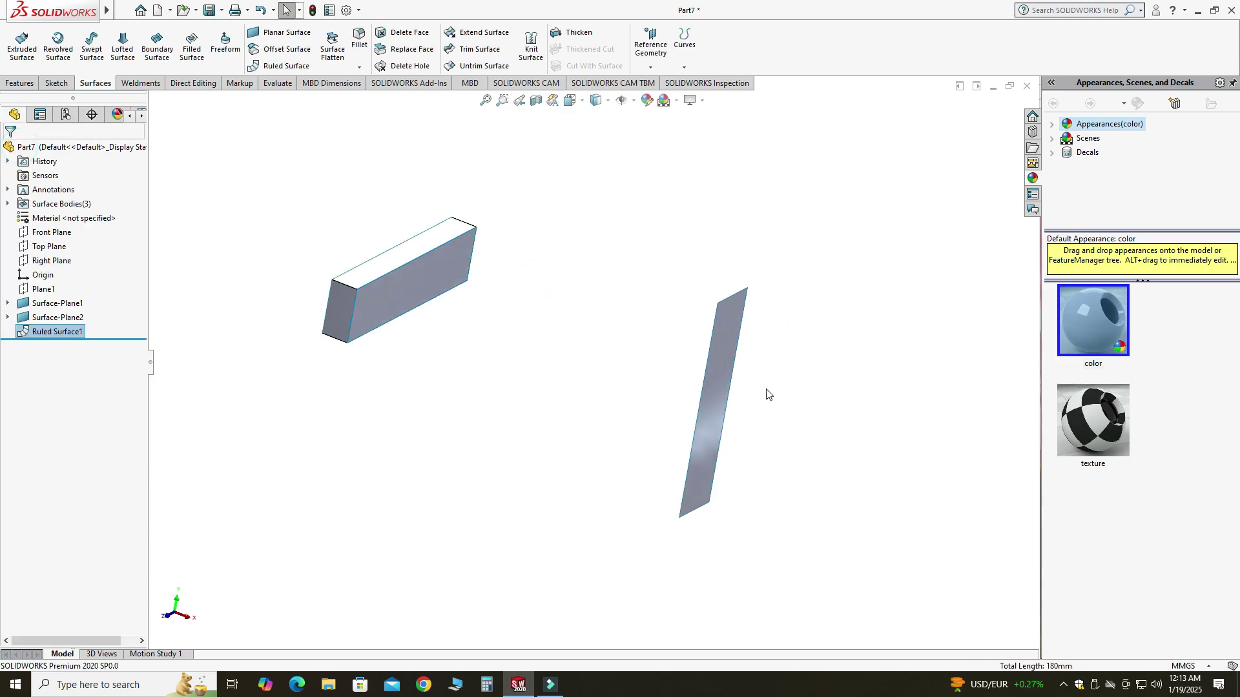
left_click(286, 66)
Add 10 mm ruled walls on all four edges of Surface-Plane2
left_click(734, 299)
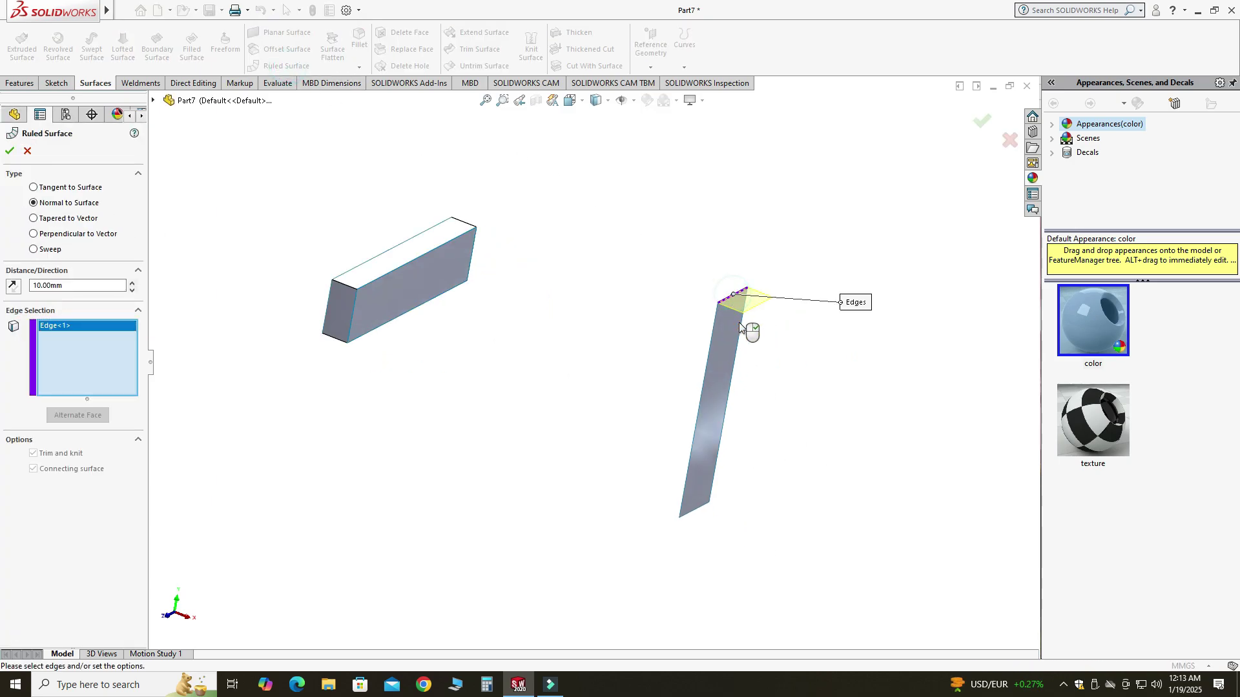
left_click(706, 501)
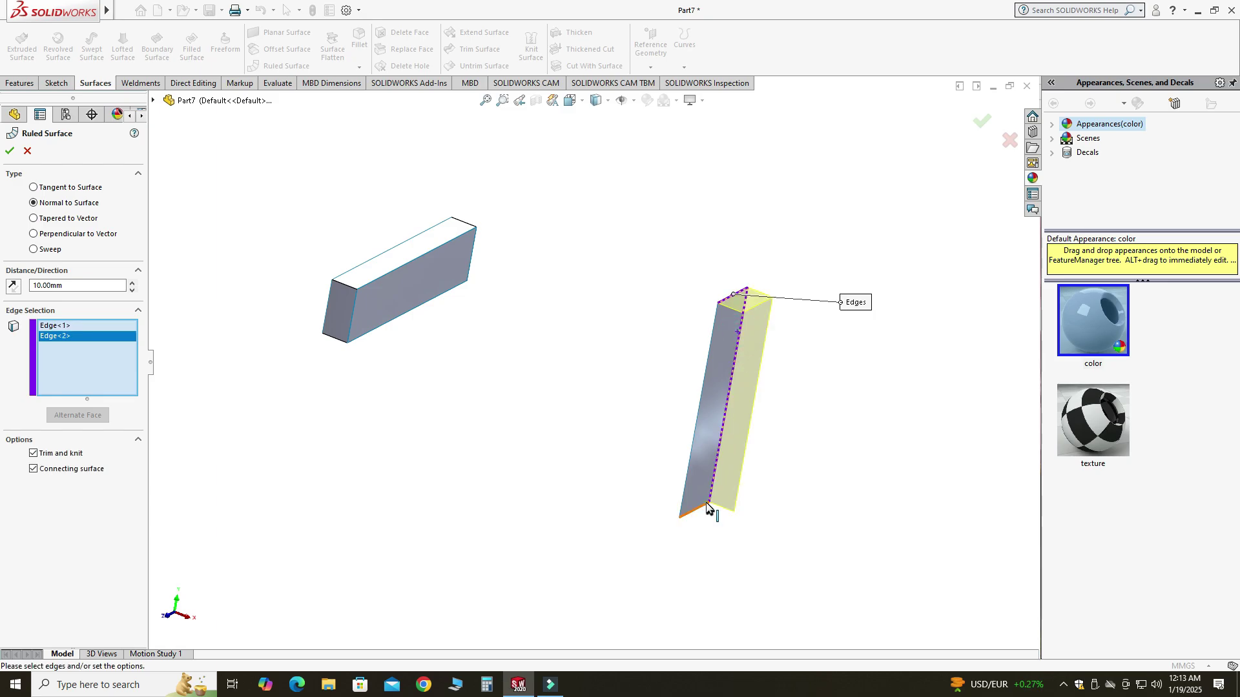
left_click(697, 509)
left_click(690, 440)
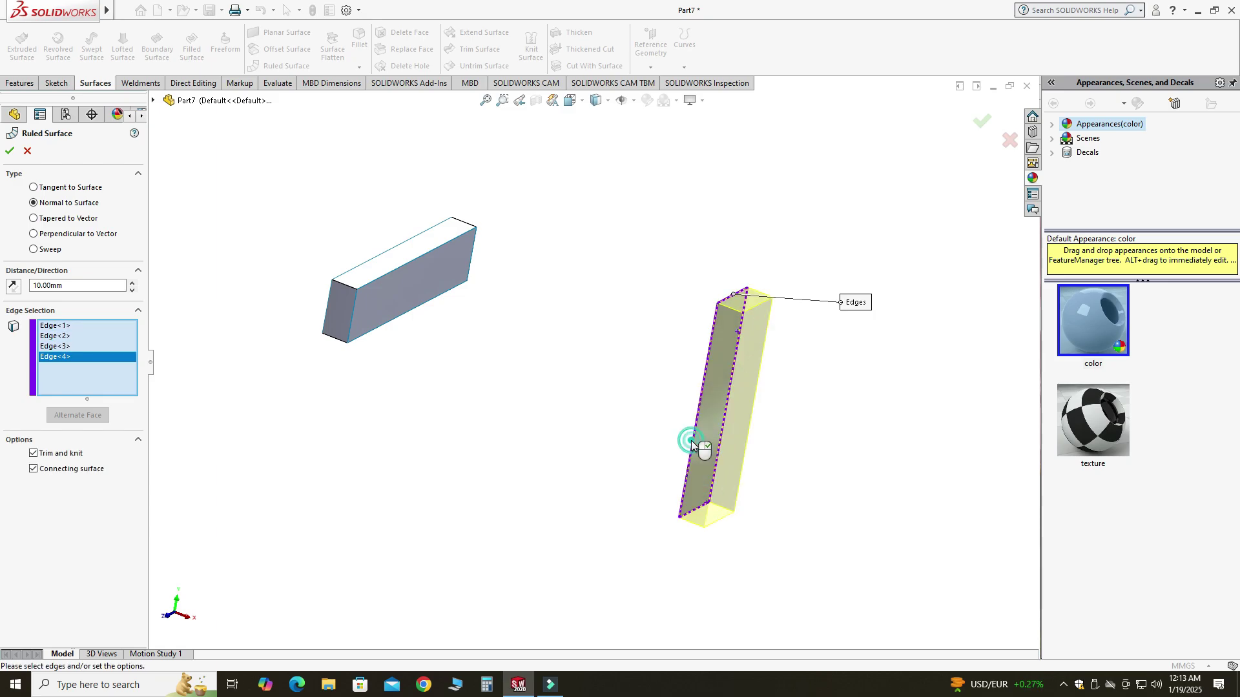
left_click(8, 152)
Hide both planar surfaces, leaving only the open wall shells
middle_click_drag(552, 308, 483, 266)
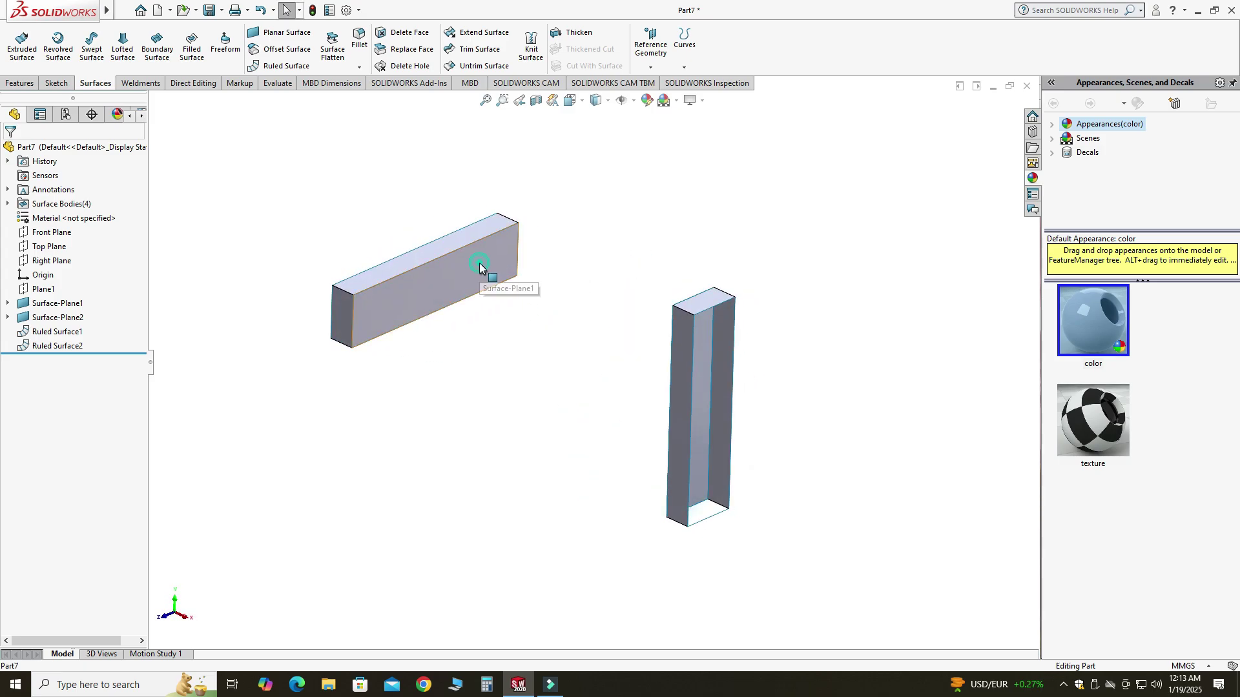
right_click(480, 263)
left_click(530, 244)
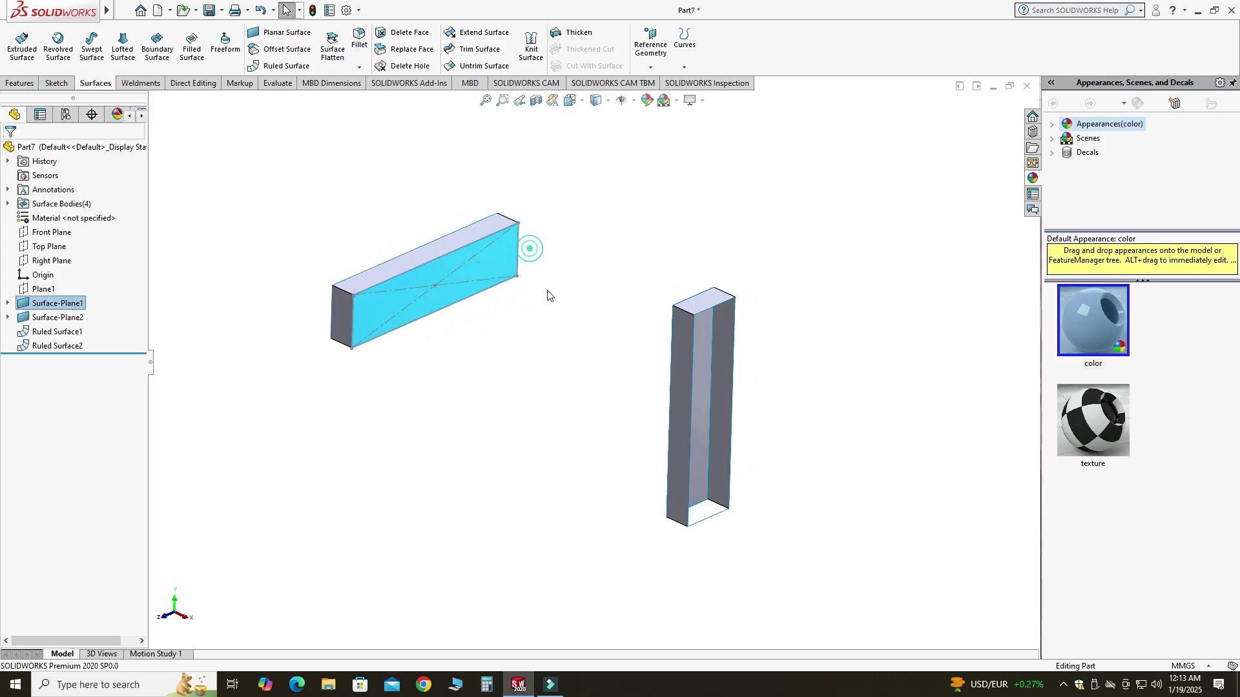
left_click(703, 376)
left_click(778, 331)
middle_click_drag(658, 216, 487, 196)
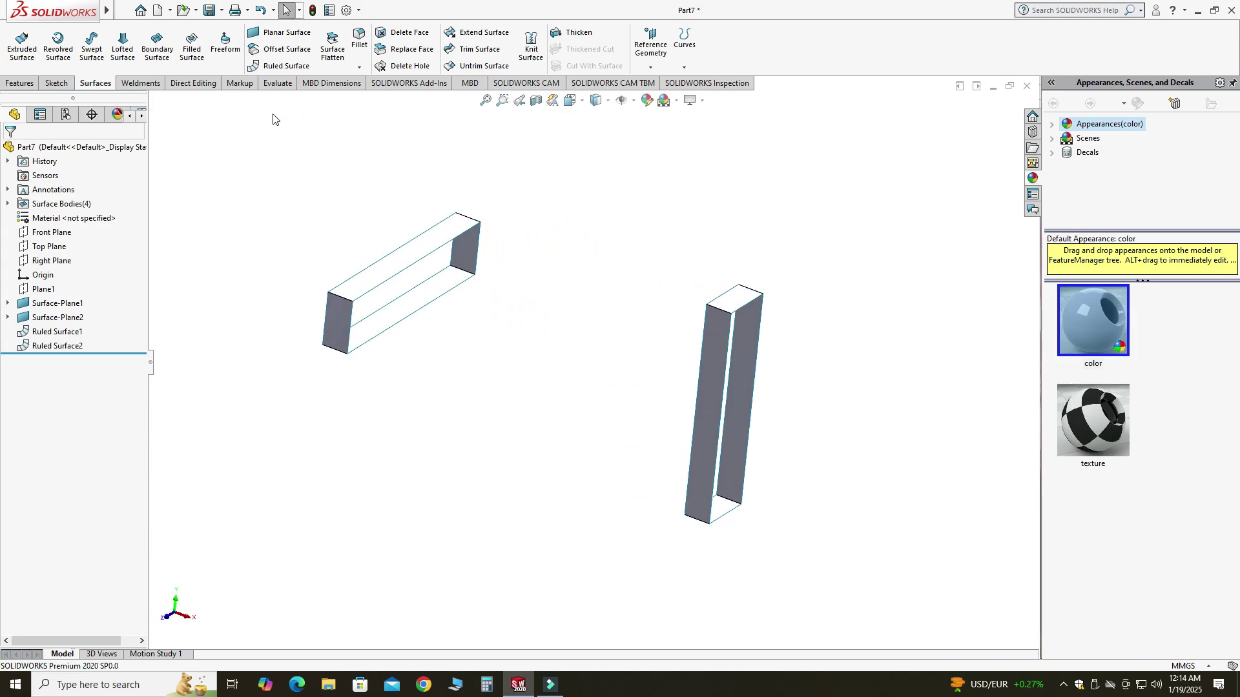
Start a Boundary Surface and pick the first body's open edge loop as Open Loop<1>
left_click(157, 46)
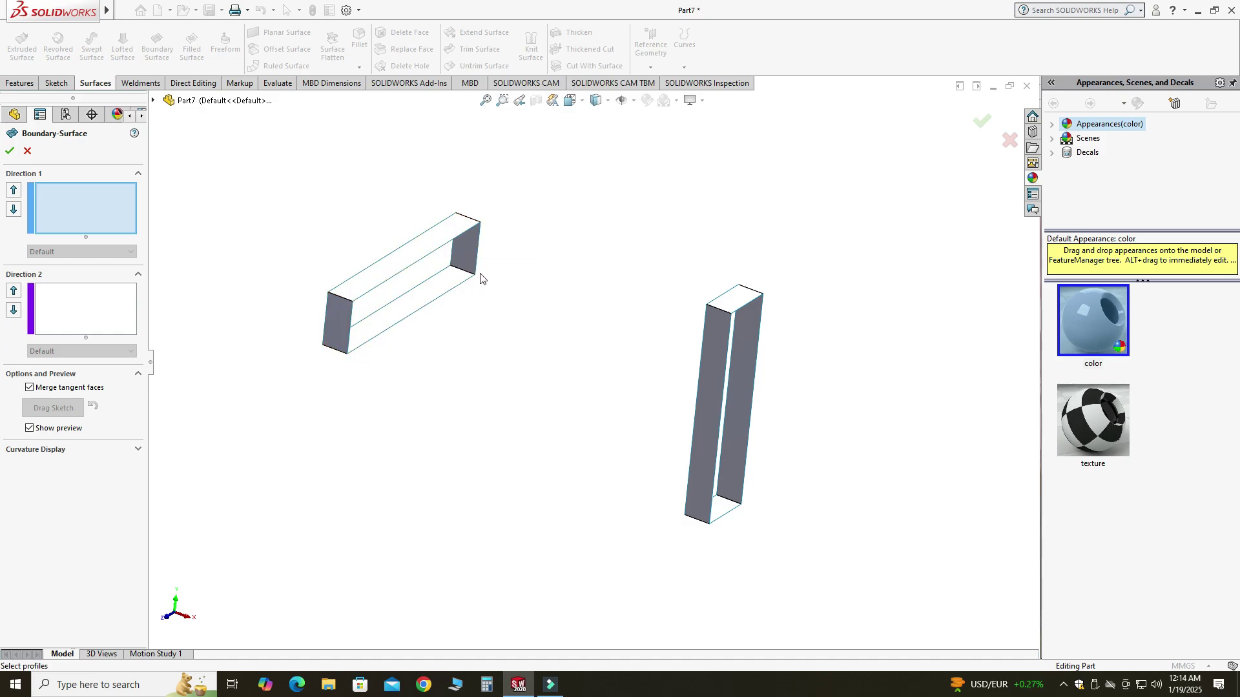
right_click(448, 249)
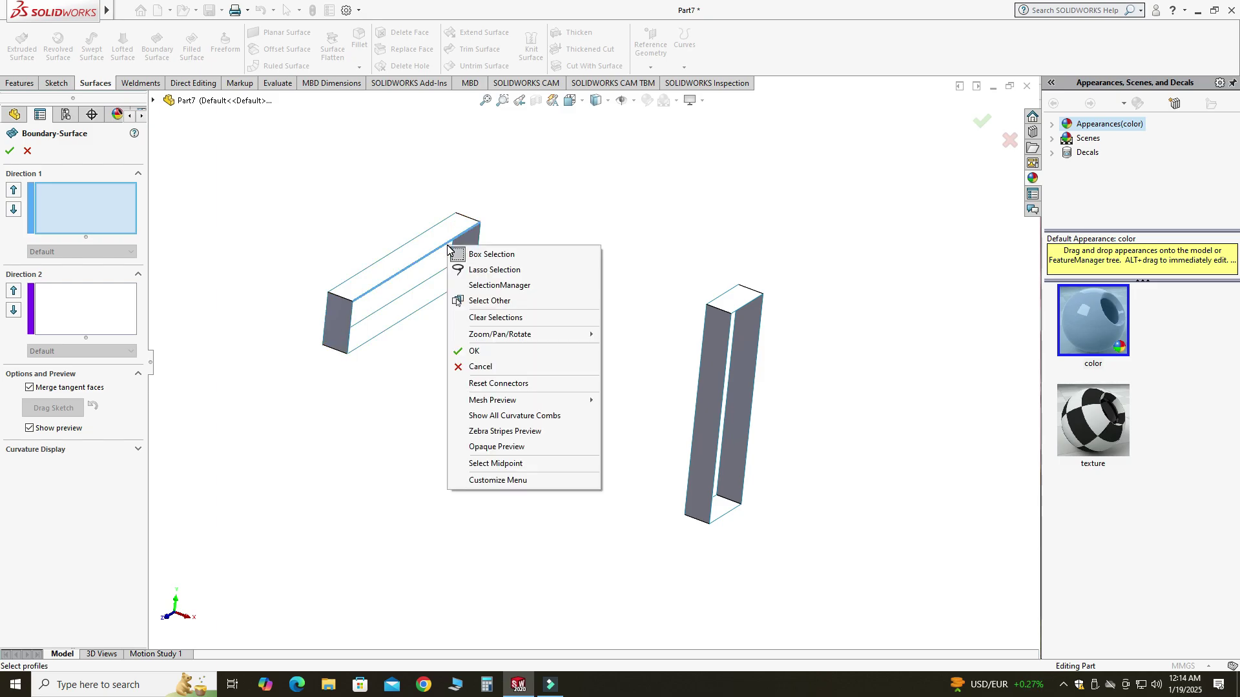
left_click(472, 285)
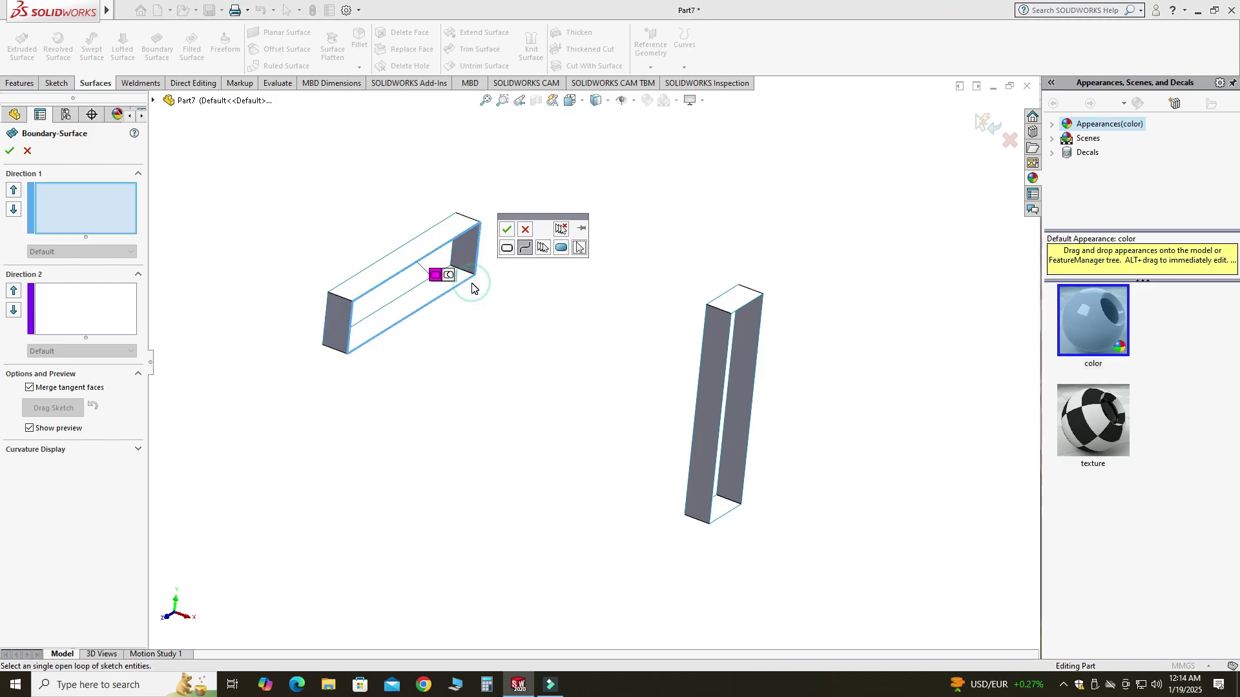
left_click(524, 249)
left_click(507, 231)
Pick the second body's open edge loop as Open Loop<2> and inspect the preview
middle_click_drag(611, 356, 706, 347)
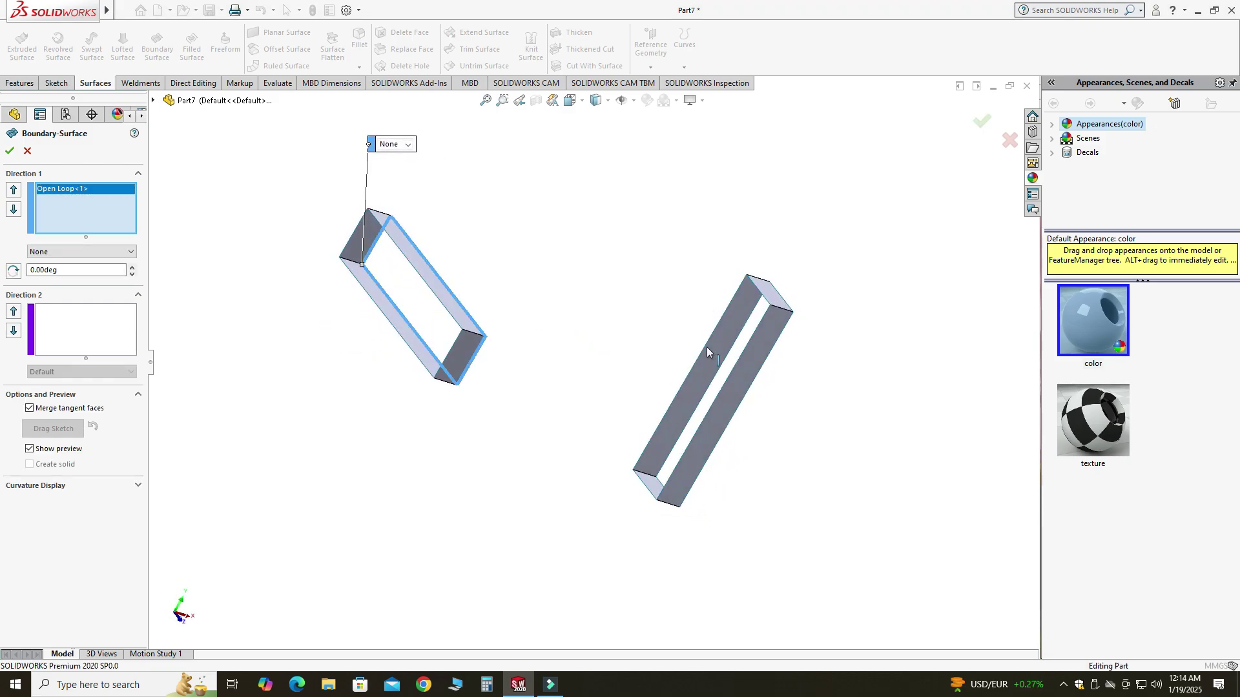
right_click(718, 330)
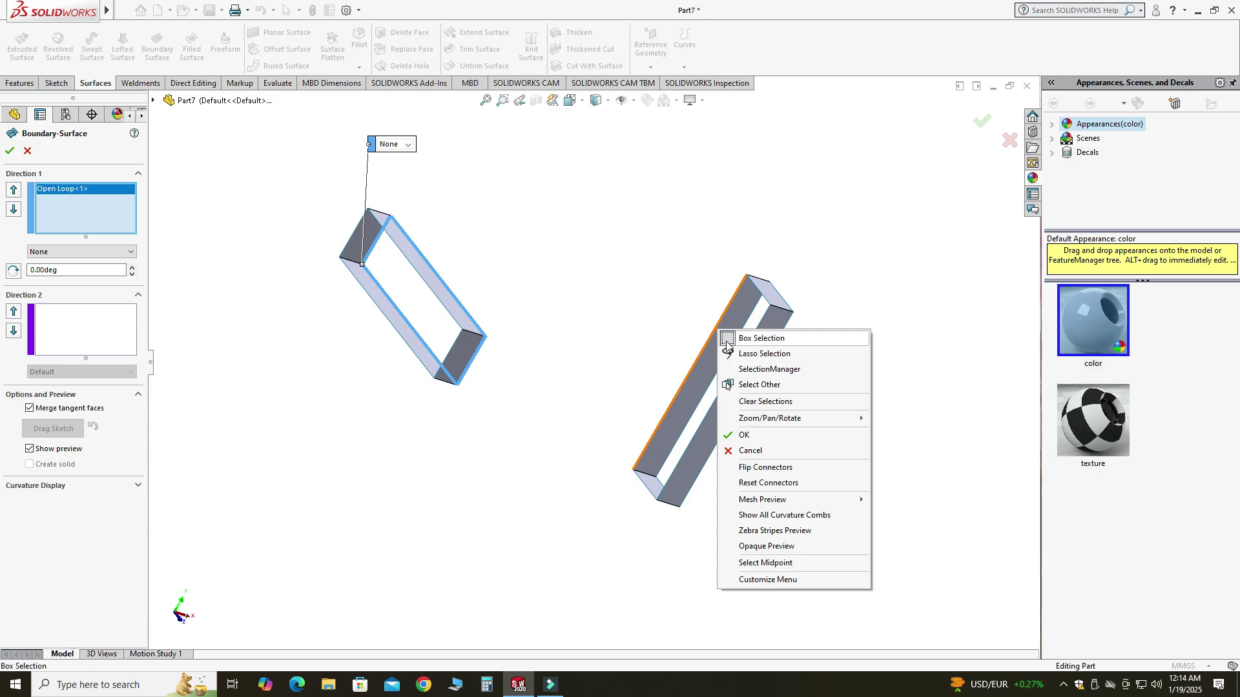
left_click(749, 369)
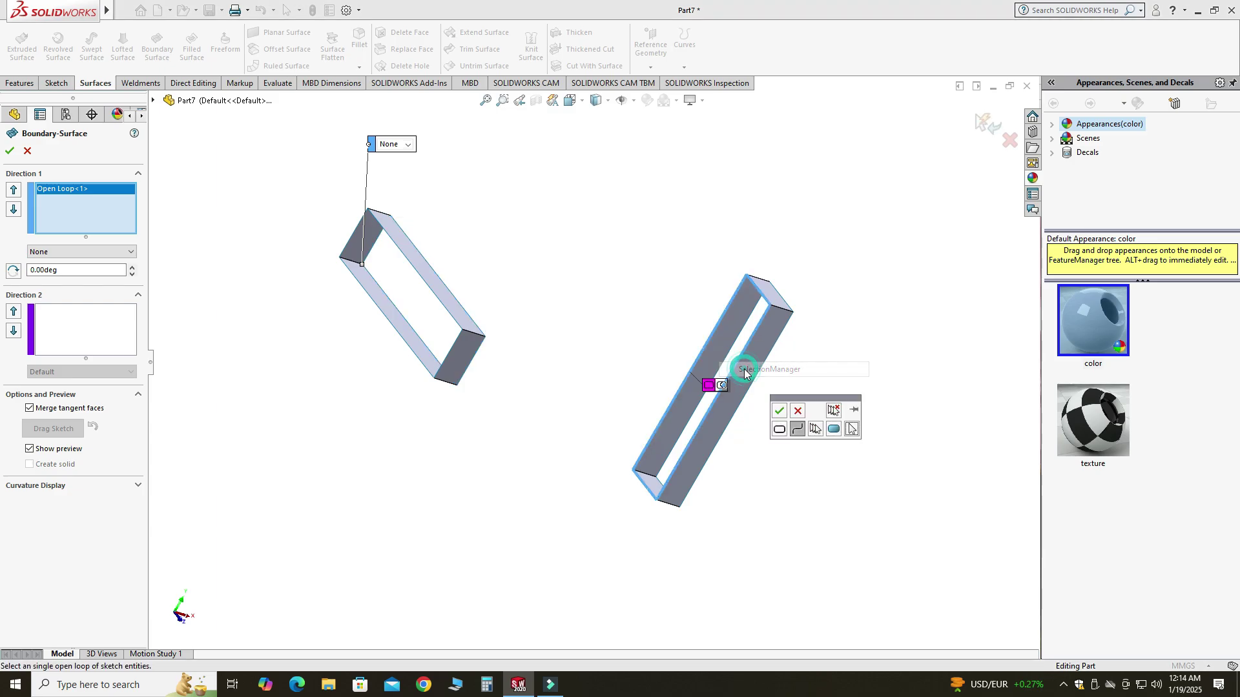
left_click(797, 430)
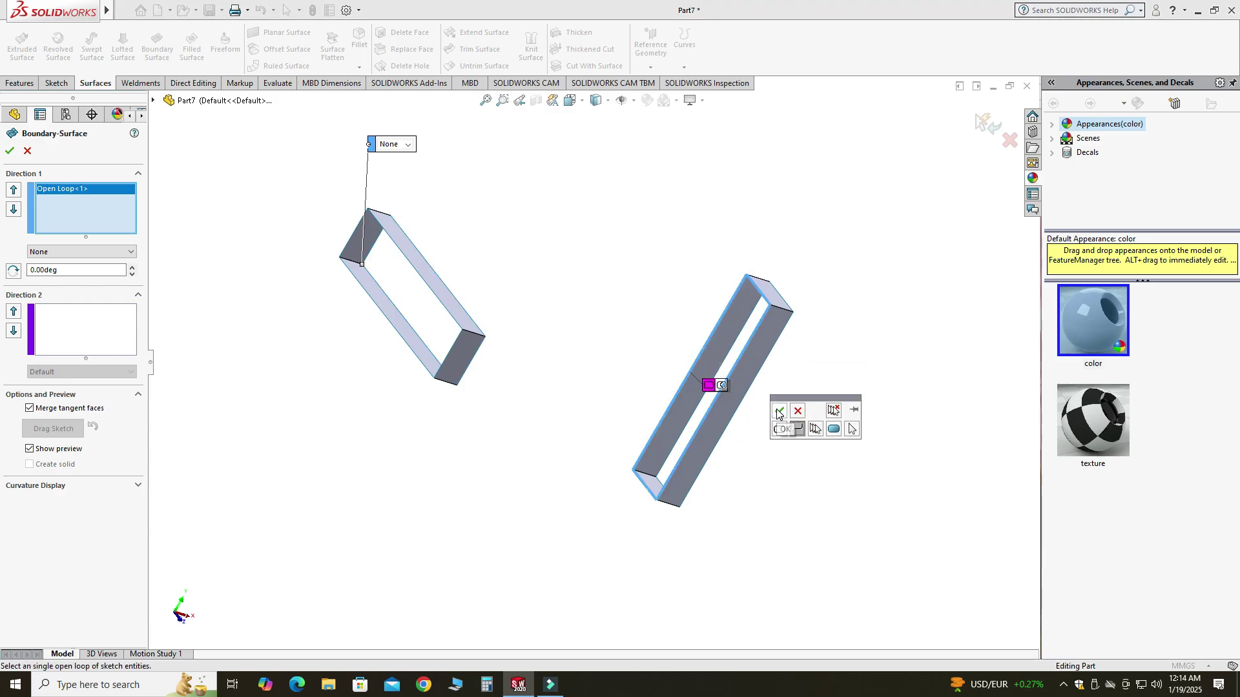
left_click(778, 412)
middle_click_drag(676, 377, 537, 360)
middle_click_drag(446, 180, 501, 273)
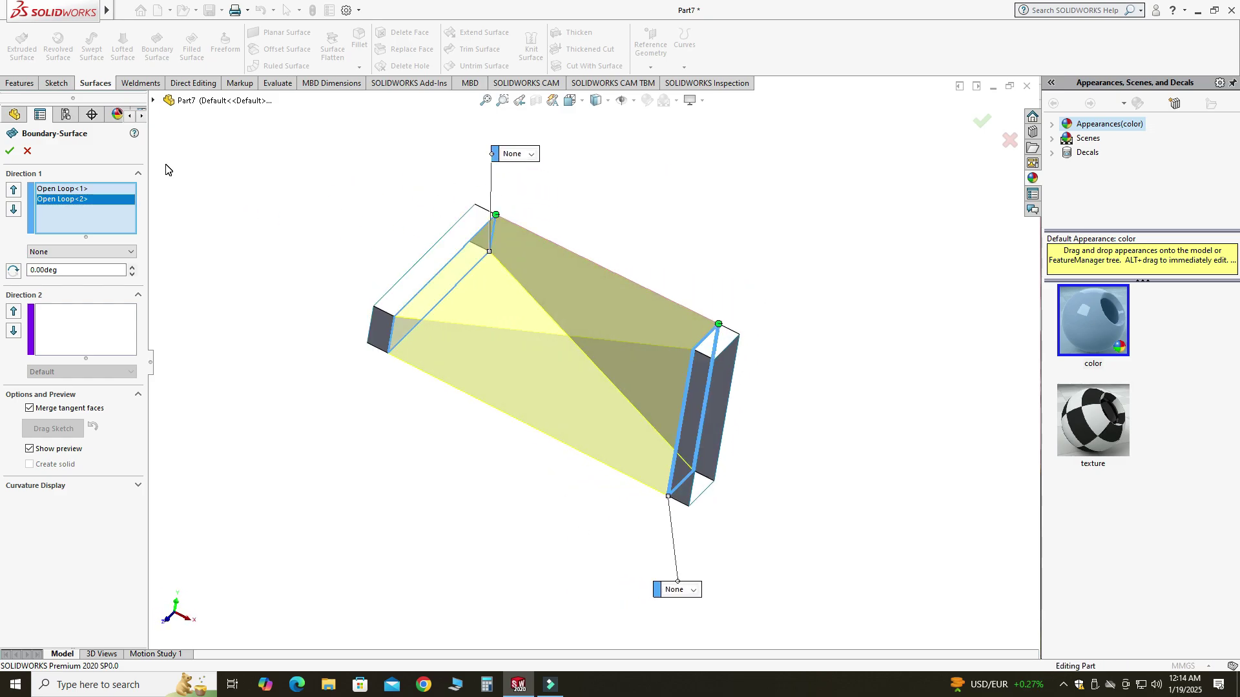
Set Tangency To Face on both open loops and accept Boundary-Surface1
left_click(98, 252)
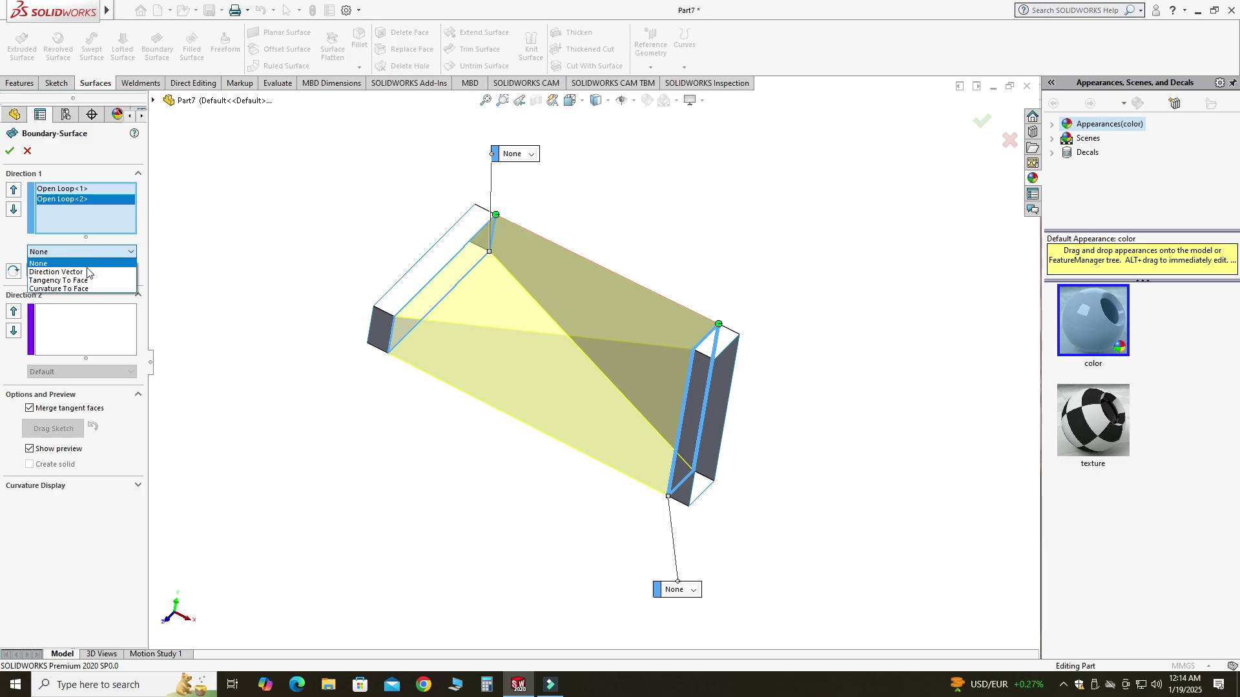
left_click(37, 281)
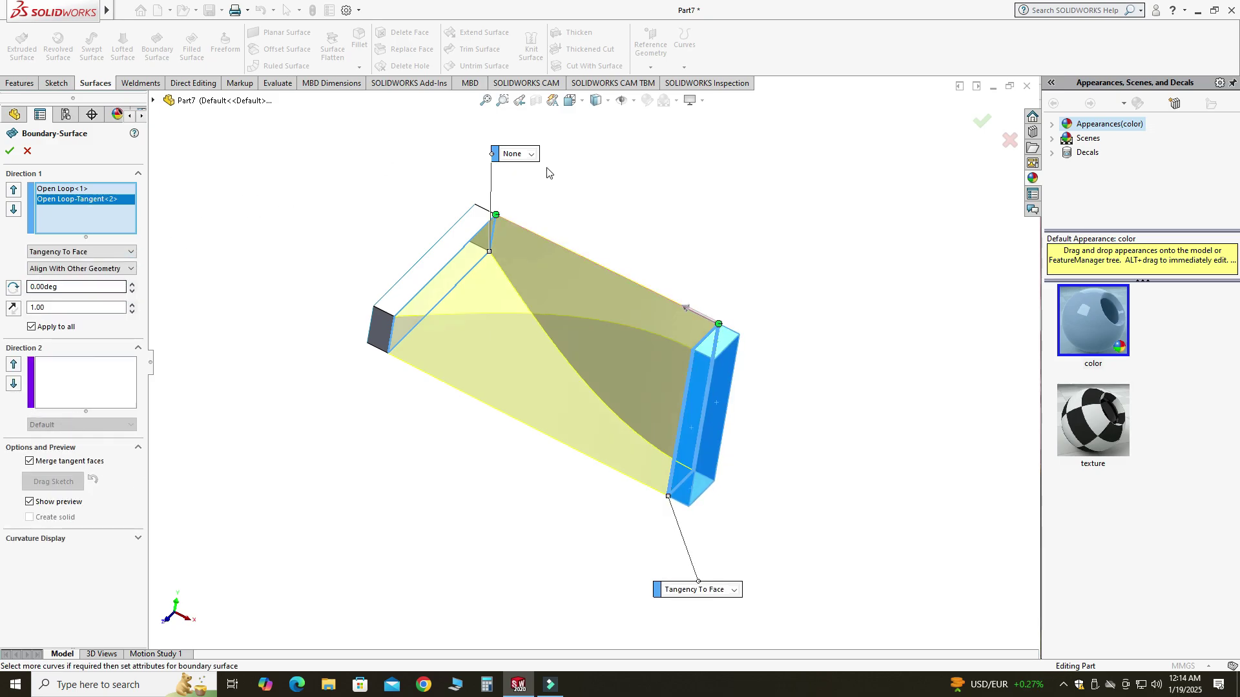
left_click(532, 156)
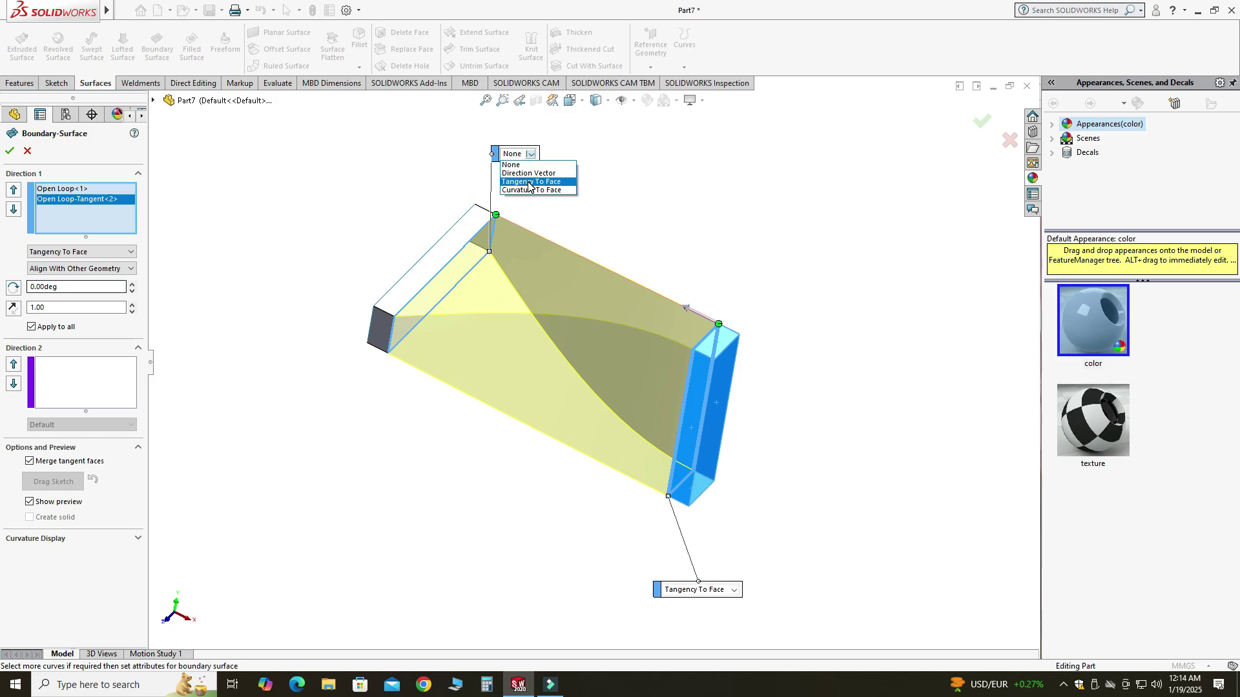
left_click(528, 182)
middle_click_drag(525, 178, 581, 285)
key("Return")
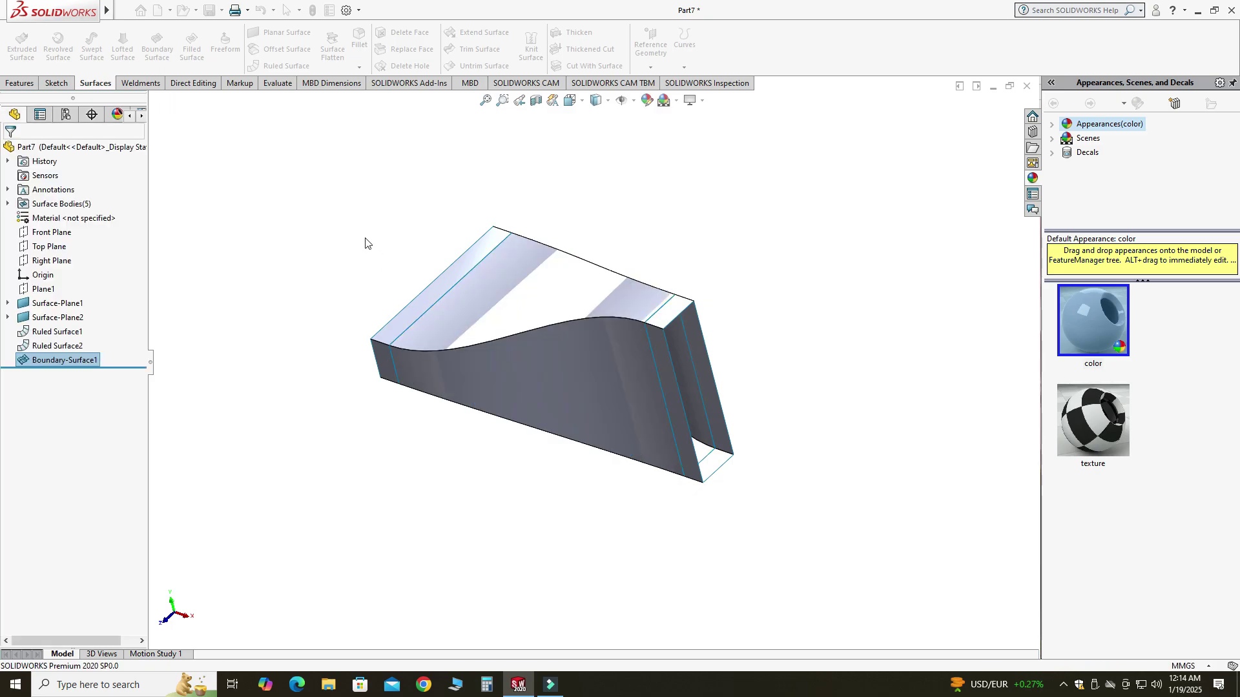
left_click(364, 243)
Hide the Ruled Surface2 and Ruled Surface1 bodies
middle_click_drag(501, 336, 698, 349)
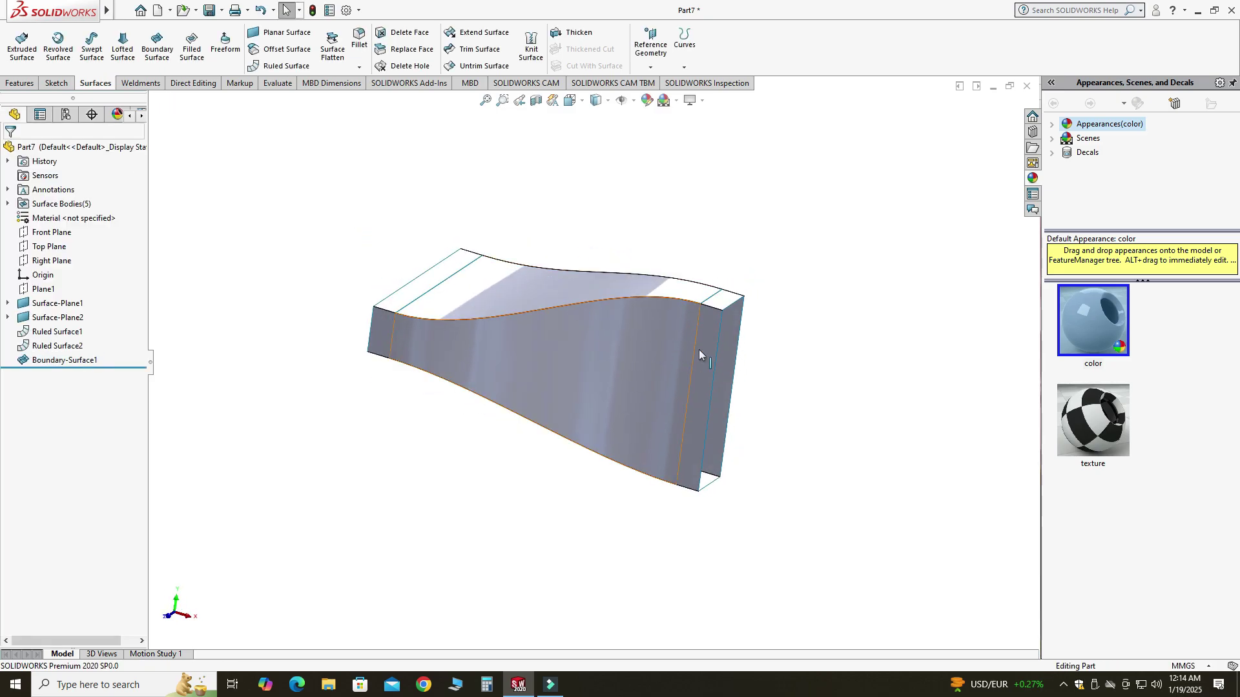
left_click(709, 345)
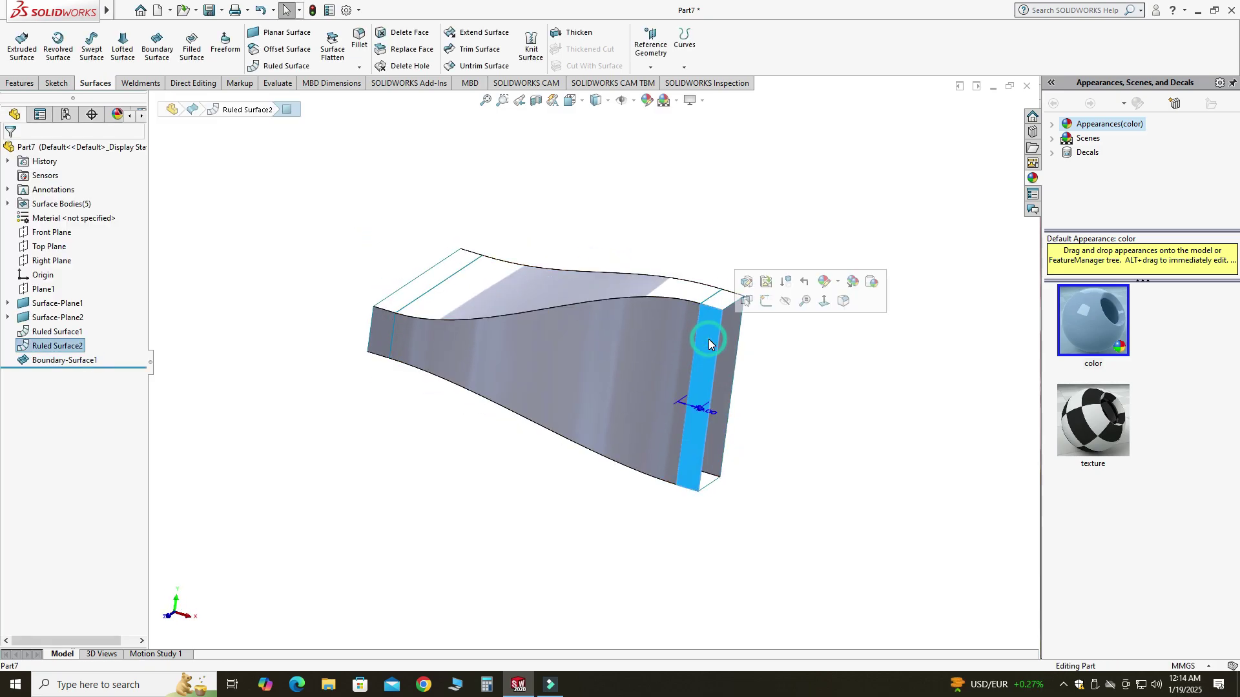
key("Tab")
left_click(421, 284)
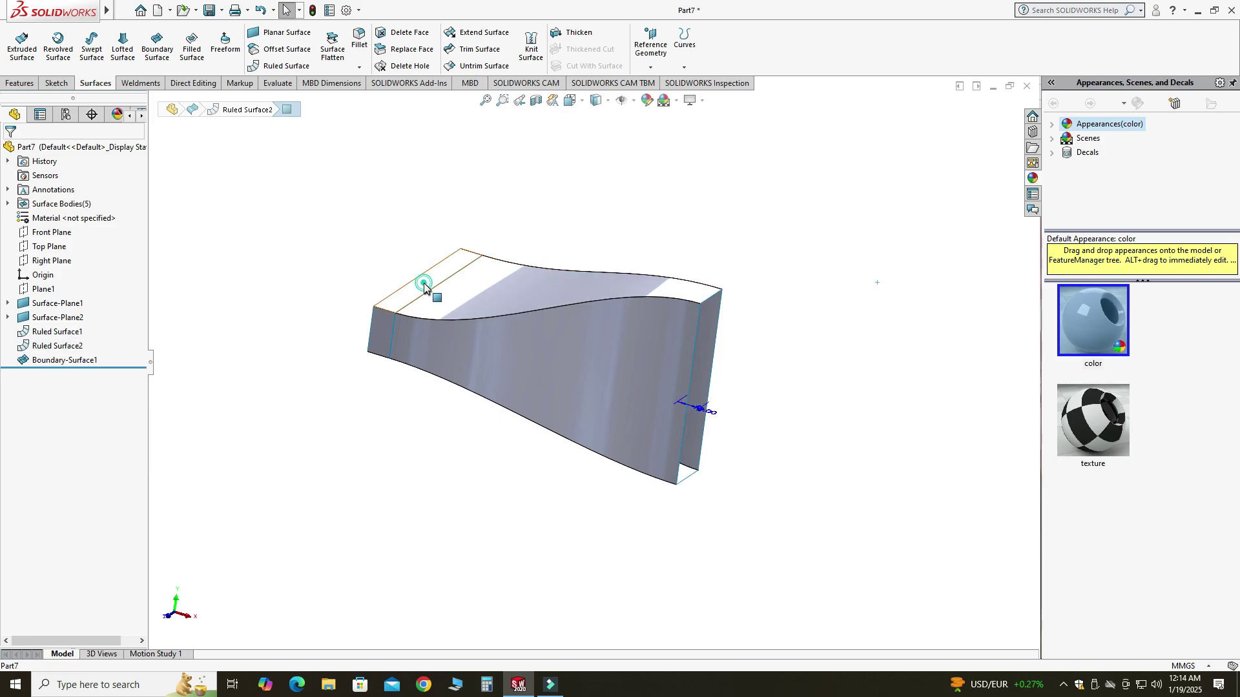
right_click(422, 283)
left_click(471, 265)
middle_click_drag(391, 221, 437, 287)
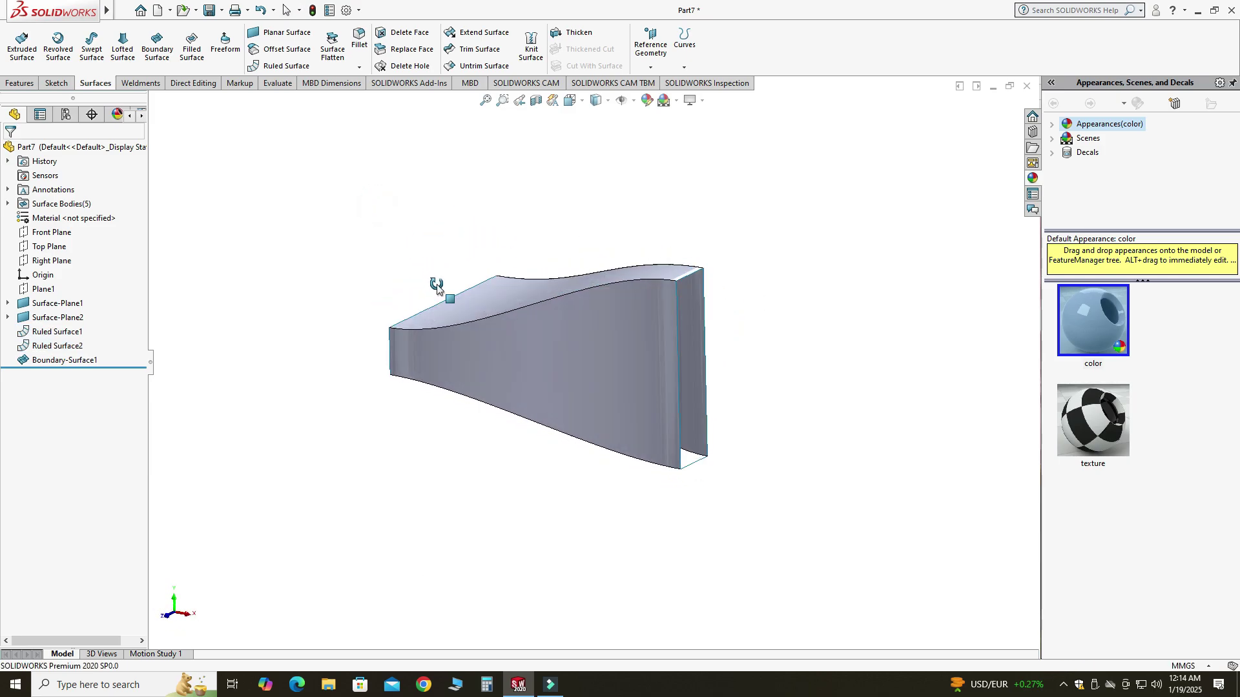
Expand Surface Bodies and show Surface-Plane1 and Surface-Plane2 to cap both ends
left_click(9, 204)
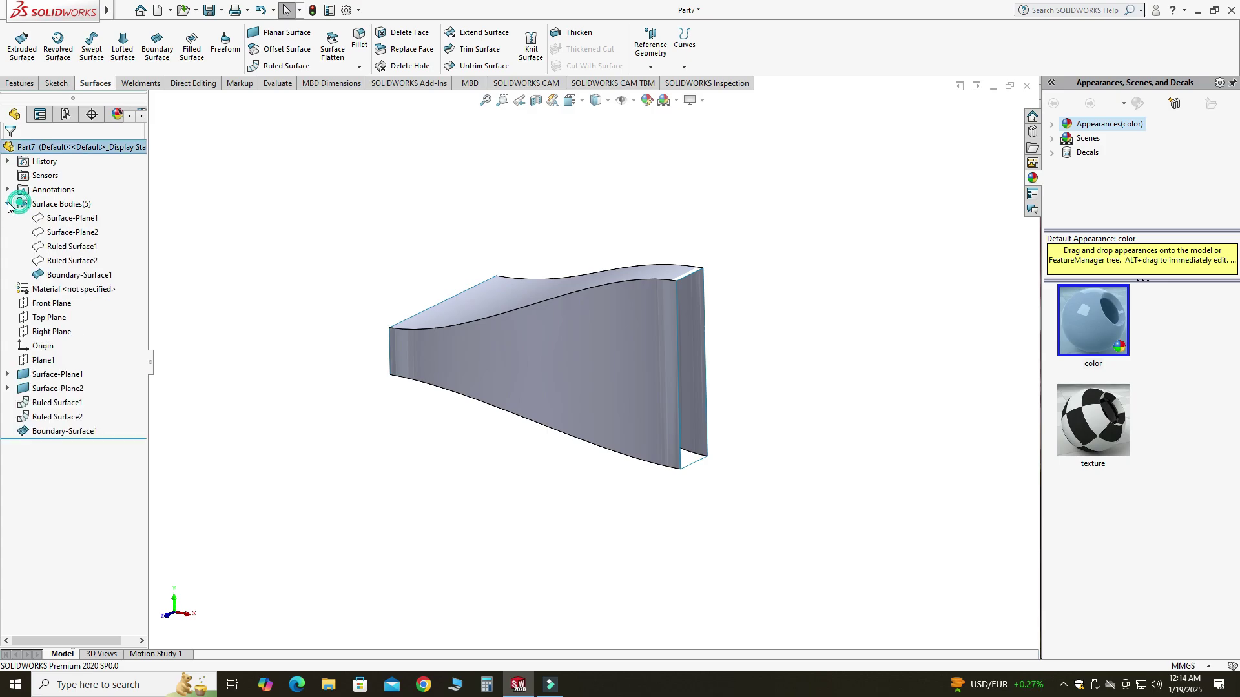
left_click(64, 218)
left_click(67, 199)
left_click(65, 232)
left_click(68, 214)
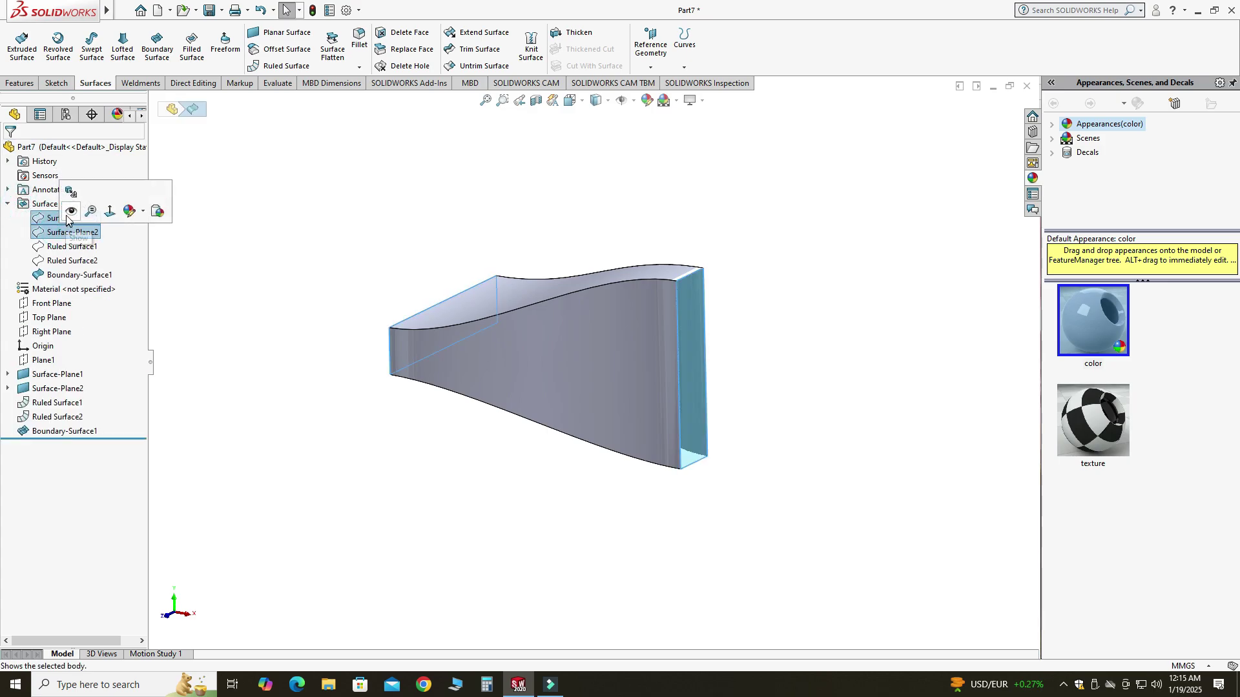
left_click(333, 184)
middle_click_drag(474, 291, 551, 194)
Check the closed ends with a Section View, then restore the previous view orientation
left_click(535, 101)
middle_click_drag(529, 271, 507, 296)
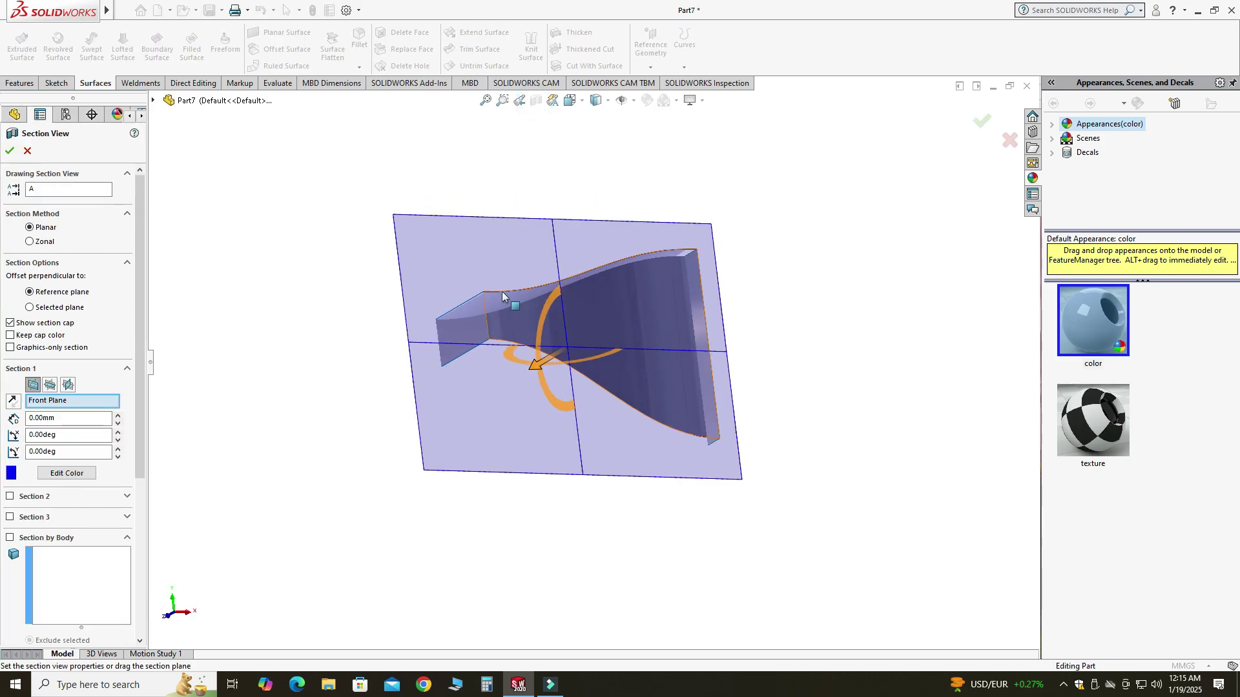
left_click(10, 151)
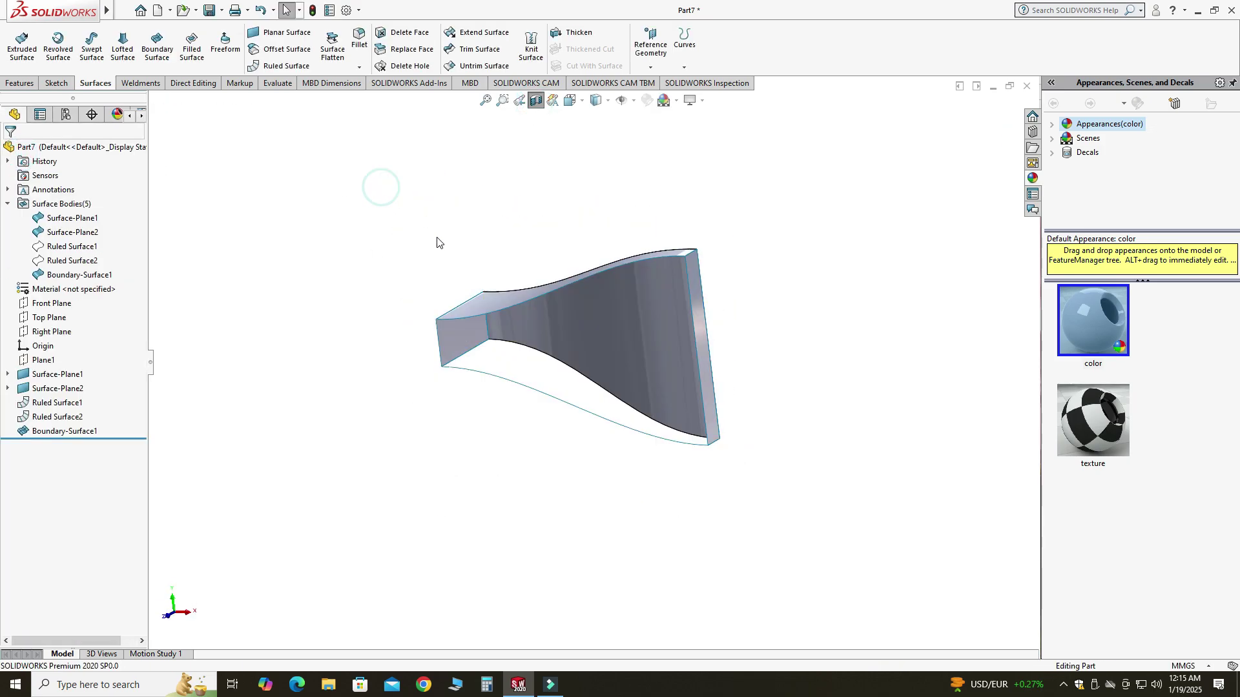
middle_click_drag(435, 244, 465, 282)
left_click(526, 106)
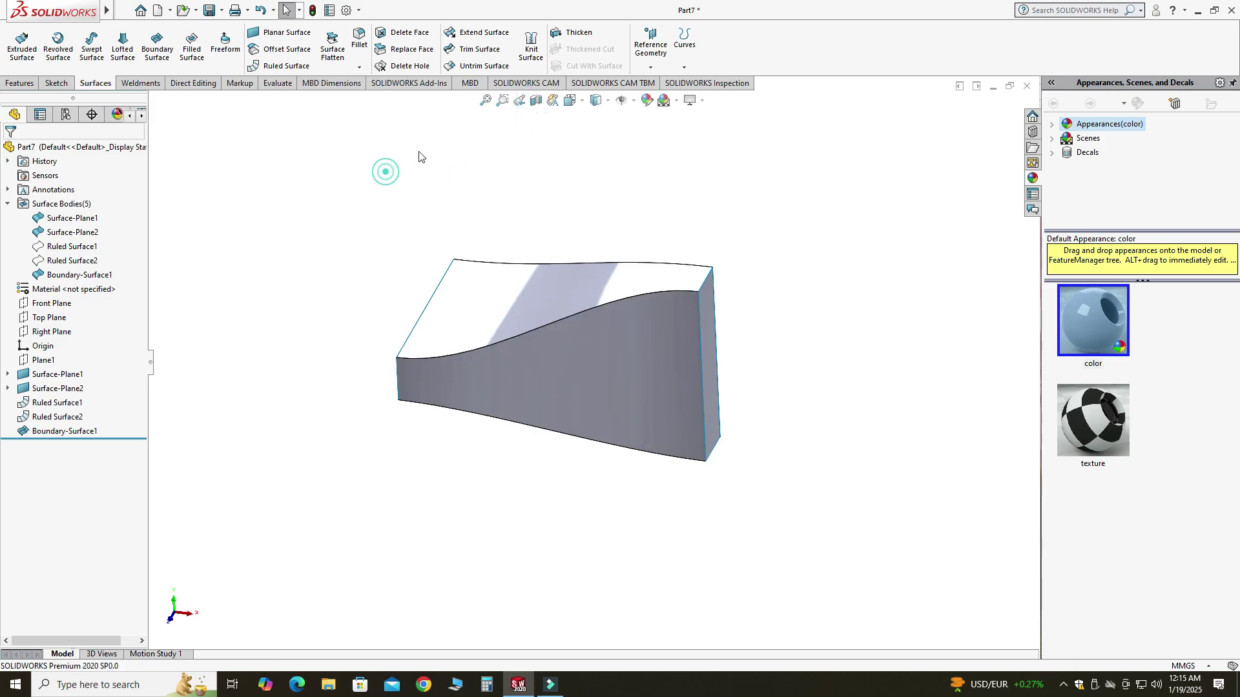
Knit Surface-Plane2, Boundary-Surface1 and Surface-Plane1 into one solid with Knit Surface
left_click(528, 47)
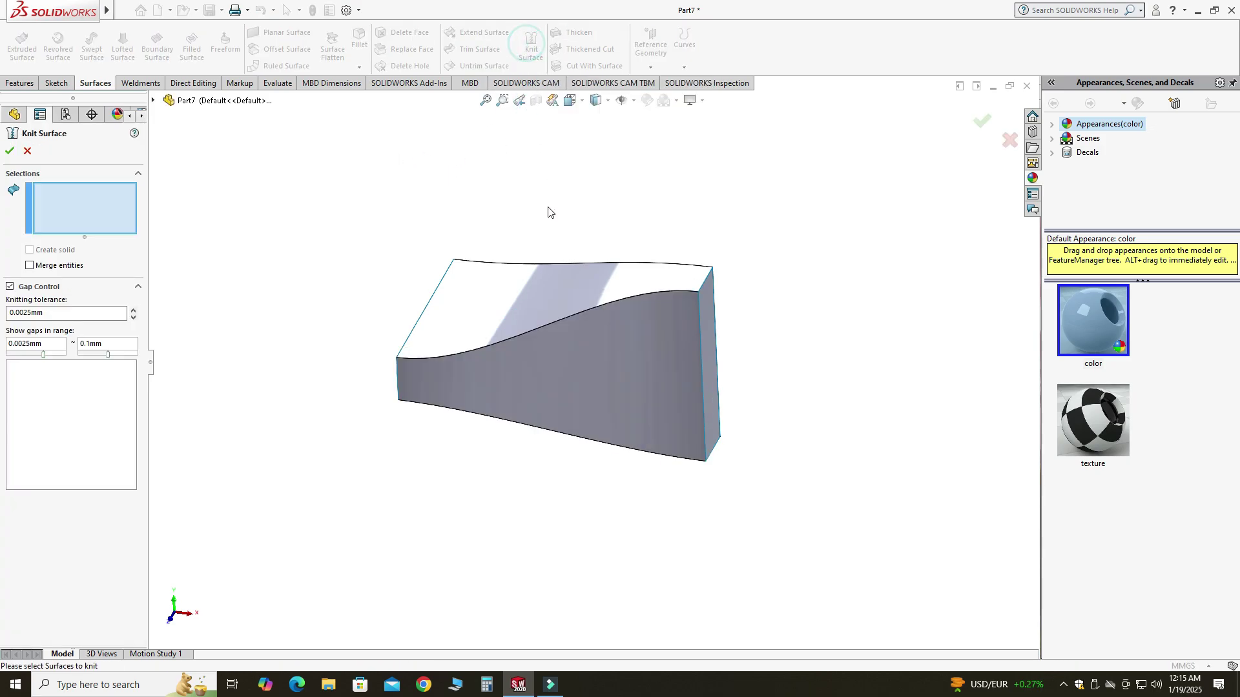
middle_click_drag(416, 271, 385, 257)
left_click(654, 297)
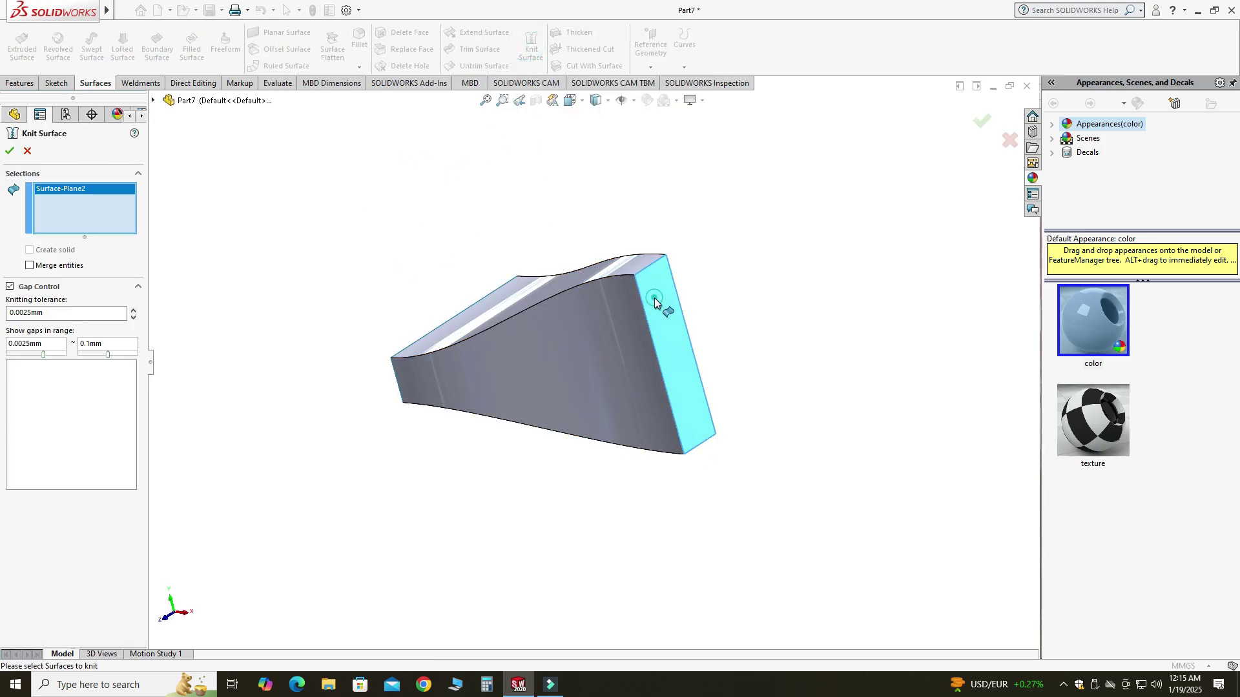
left_click(512, 356)
middle_click_drag(512, 357, 523, 323)
left_click(420, 336)
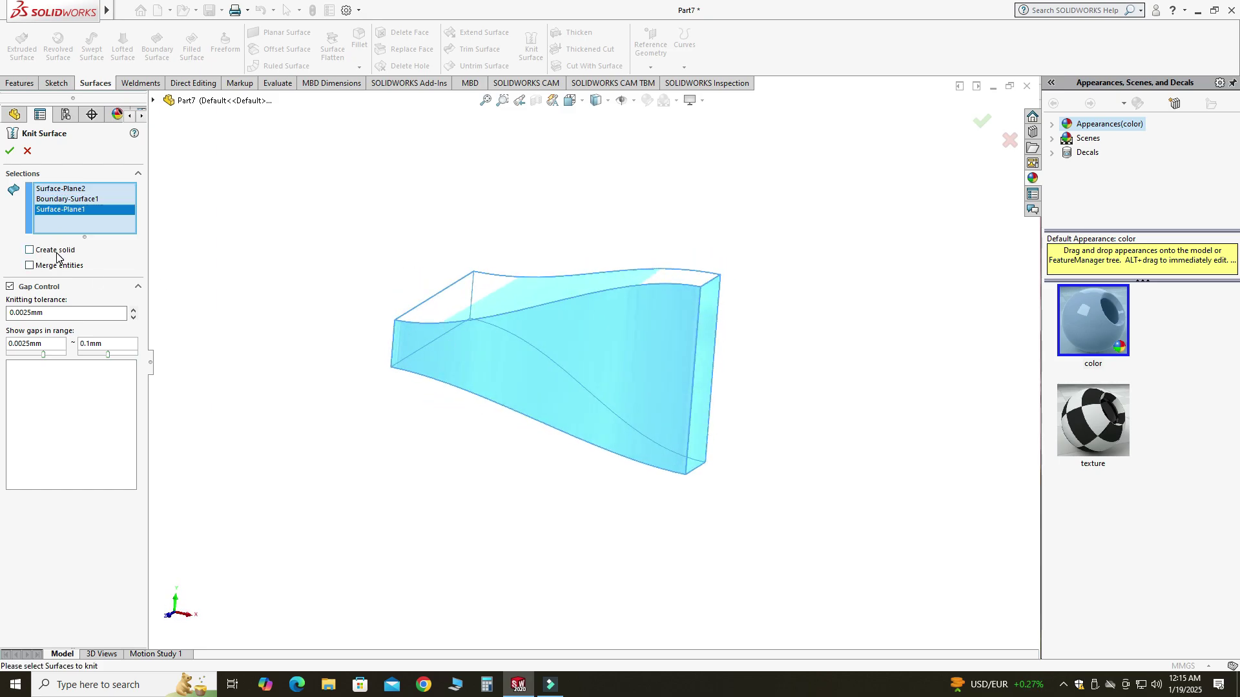
left_click(10, 151)
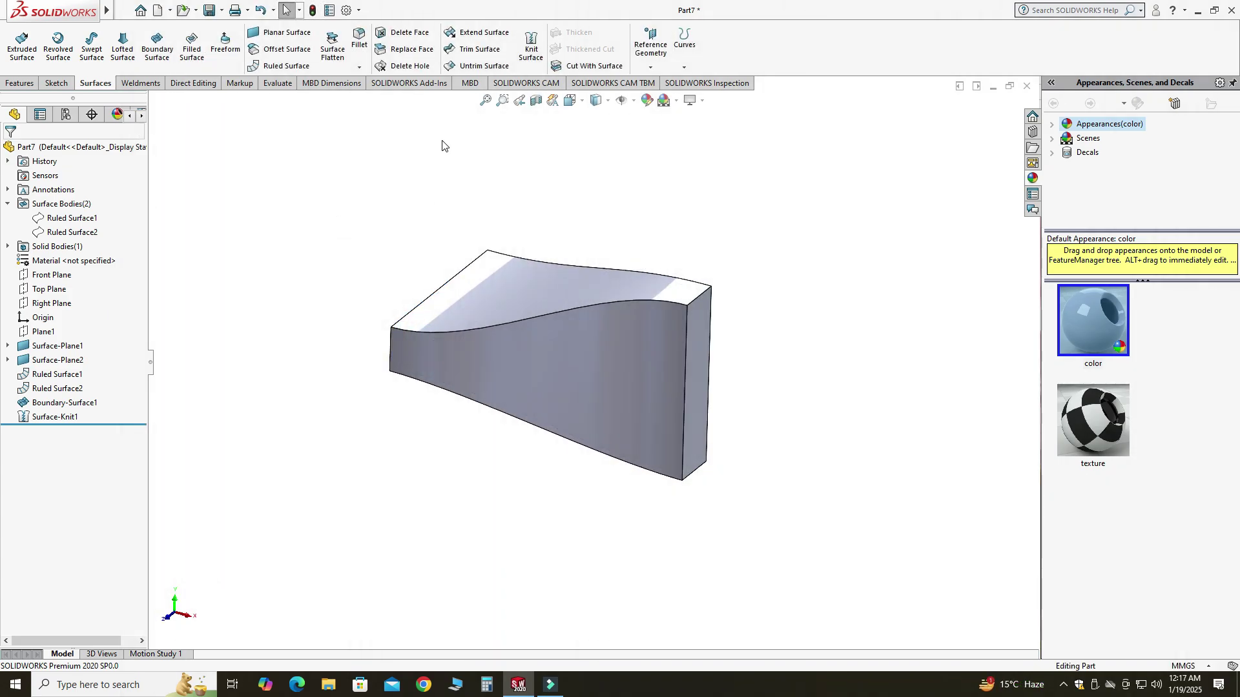
Verify the Surface-Knit1 solid body with a Section View and switch to Direct Editing
left_click(7, 246)
left_click(67, 260)
left_click(232, 212)
left_click(535, 101)
middle_click_drag(484, 199, 182, 343)
left_click(14, 151)
middle_click_drag(312, 191, 551, 346)
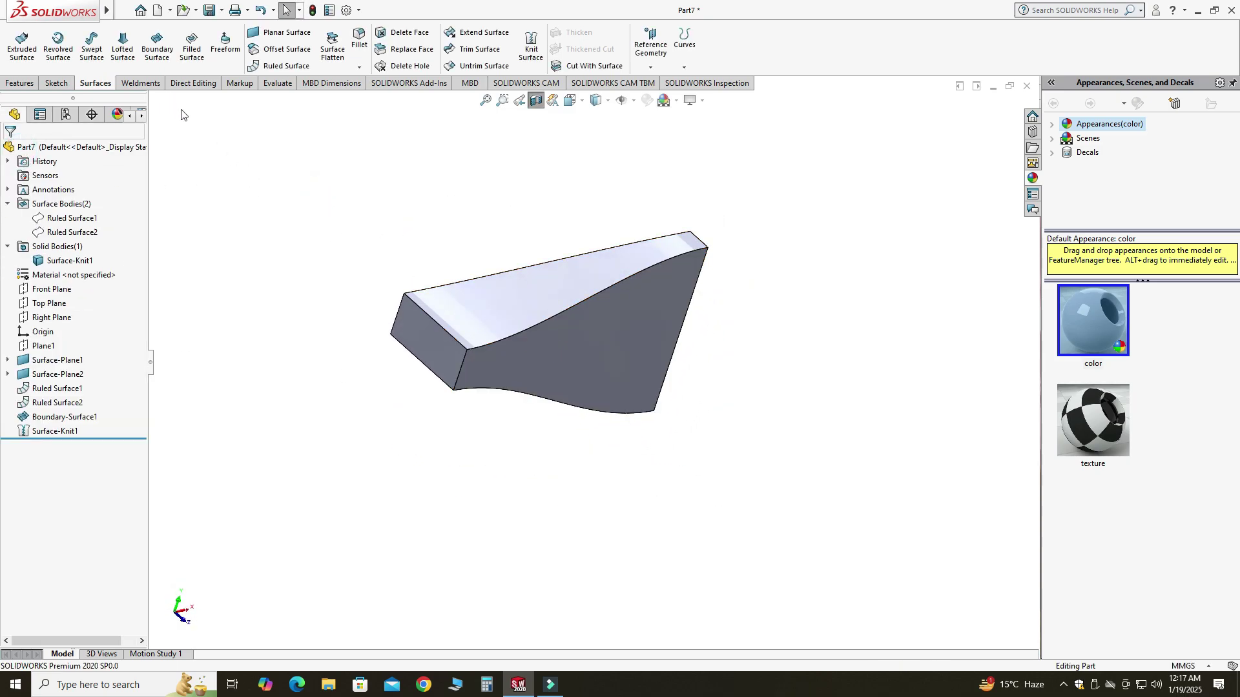
left_click(192, 83)
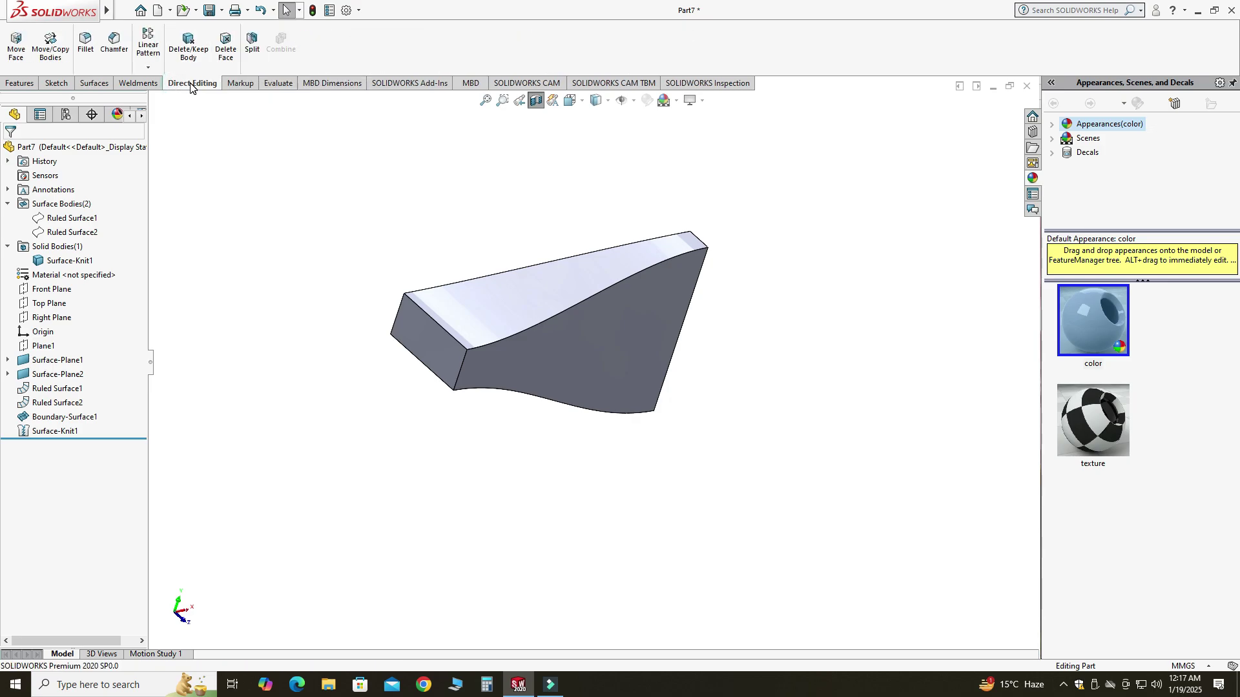
Move one end face of the solid 50 mm outward along X (Move Face1)
right_click(191, 86)
mouse_move(211, 127)
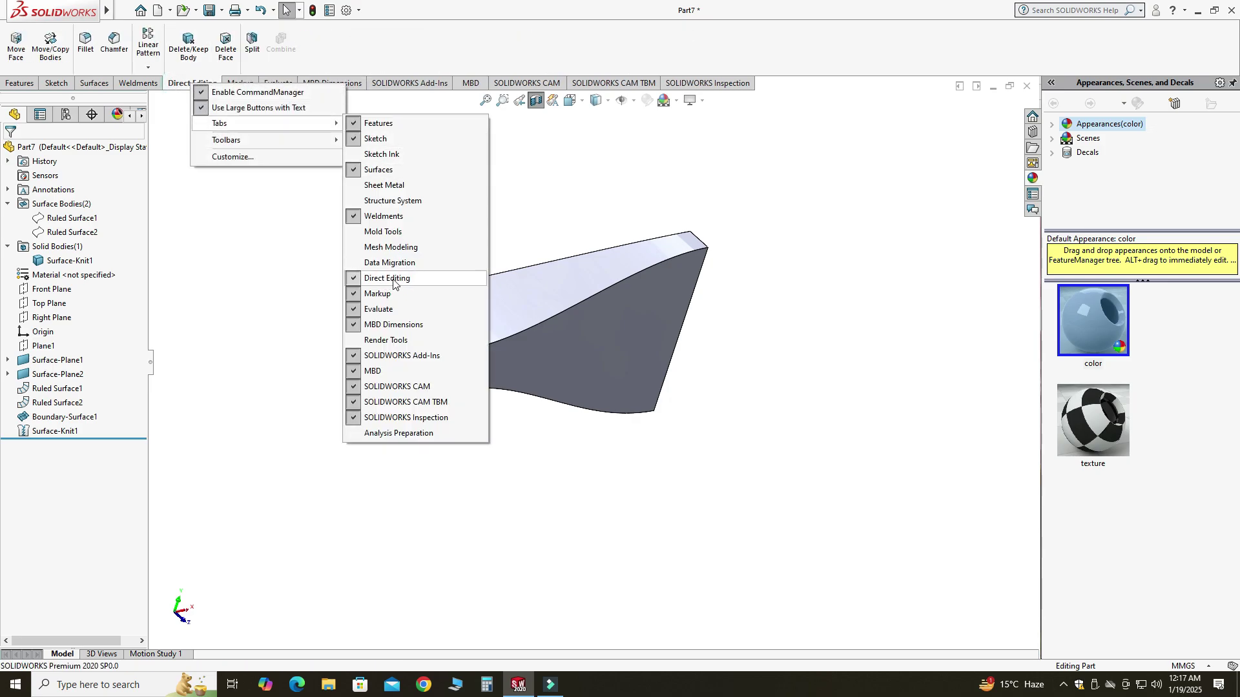
left_click(290, 263)
middle_click_drag(291, 263, 207, 115)
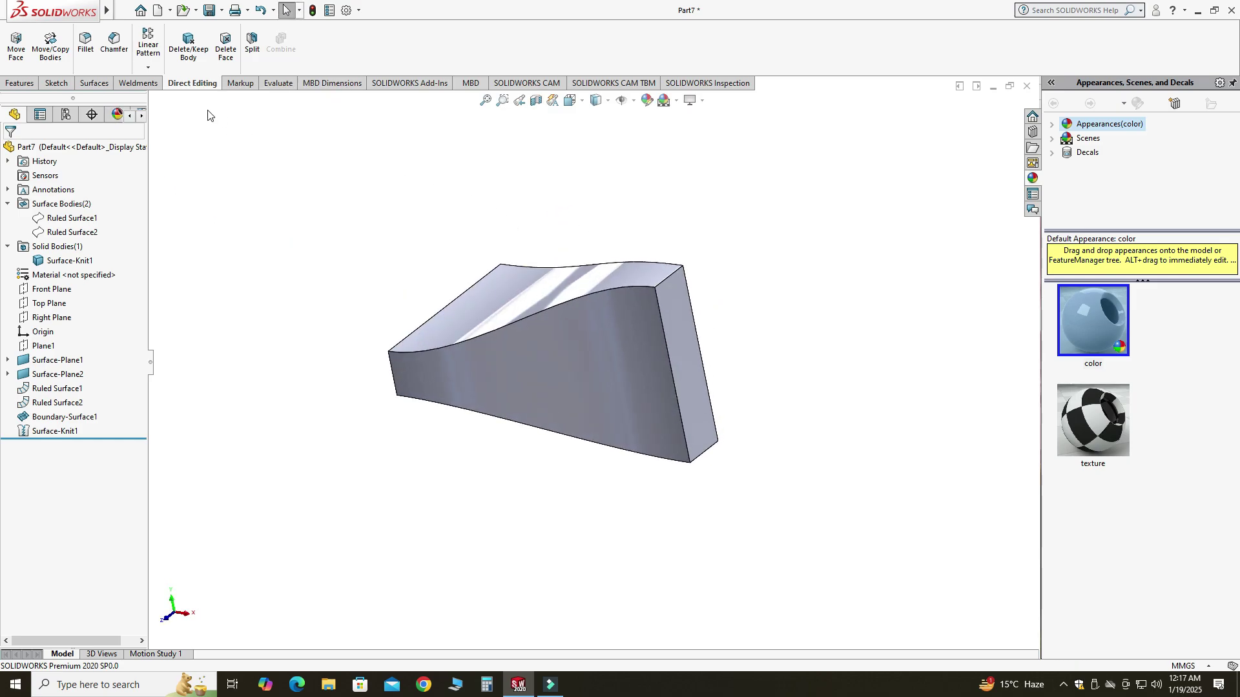
left_click(10, 52)
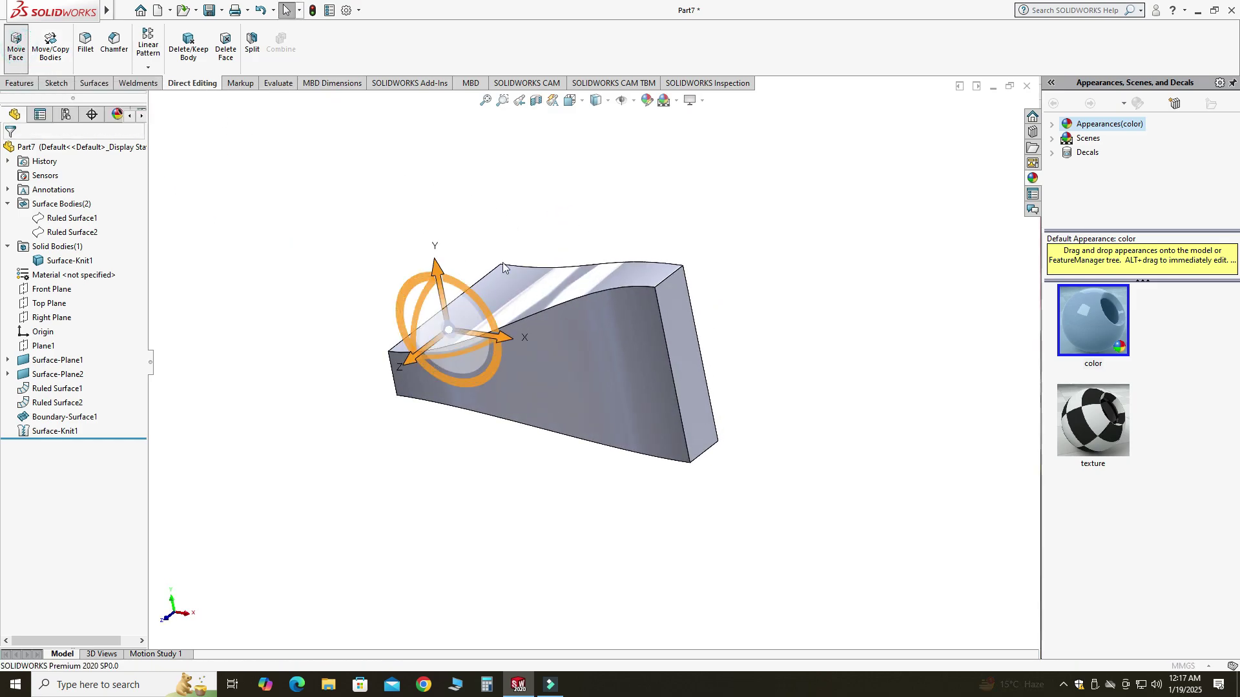
left_click(681, 326)
middle_click_drag(680, 327, 692, 384)
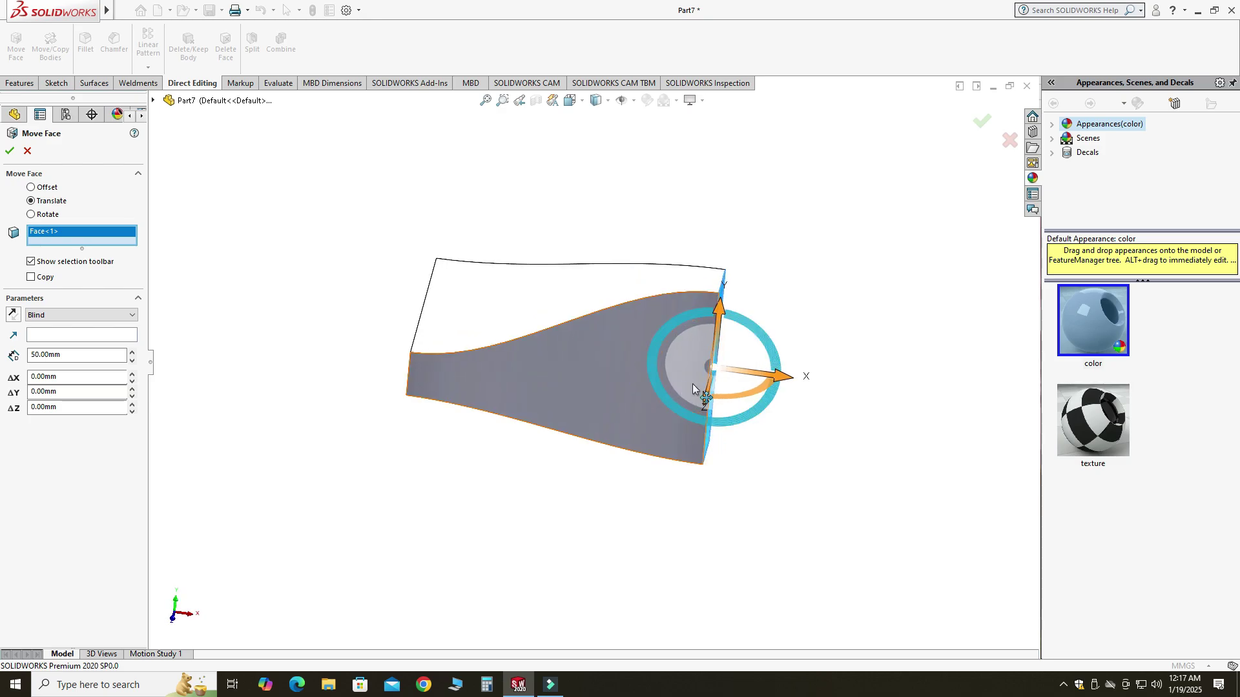
left_click_drag(791, 376, 901, 381)
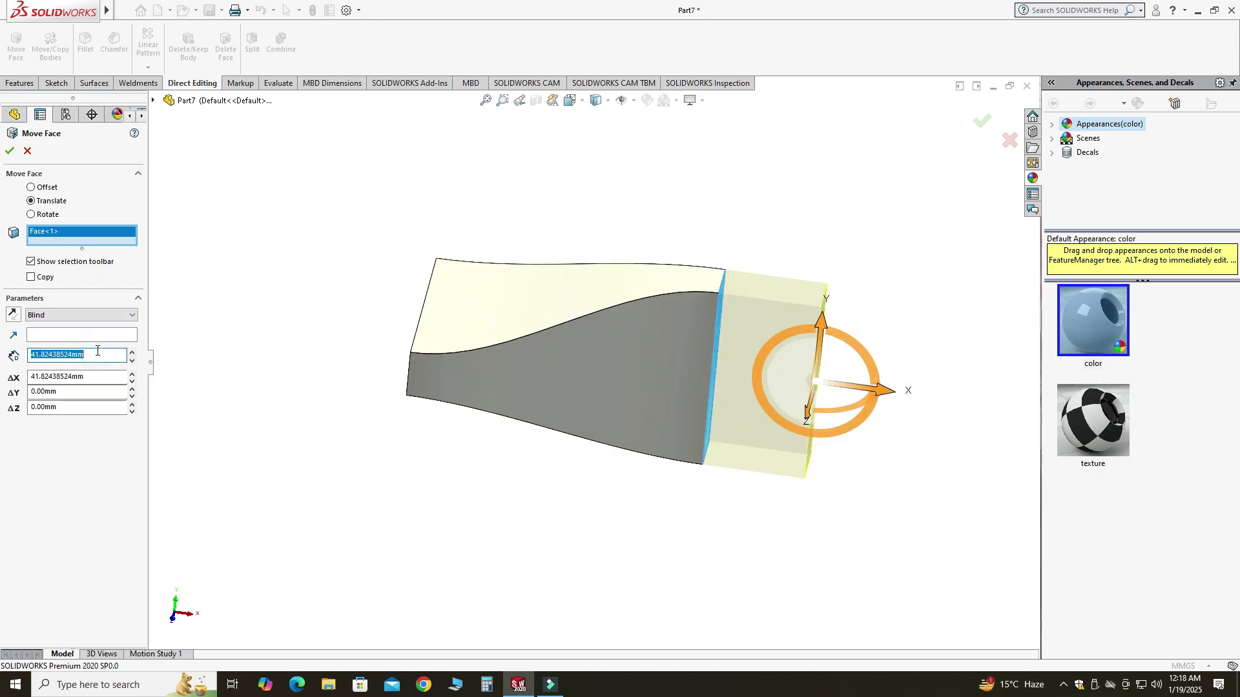
type("50")
key("Return")
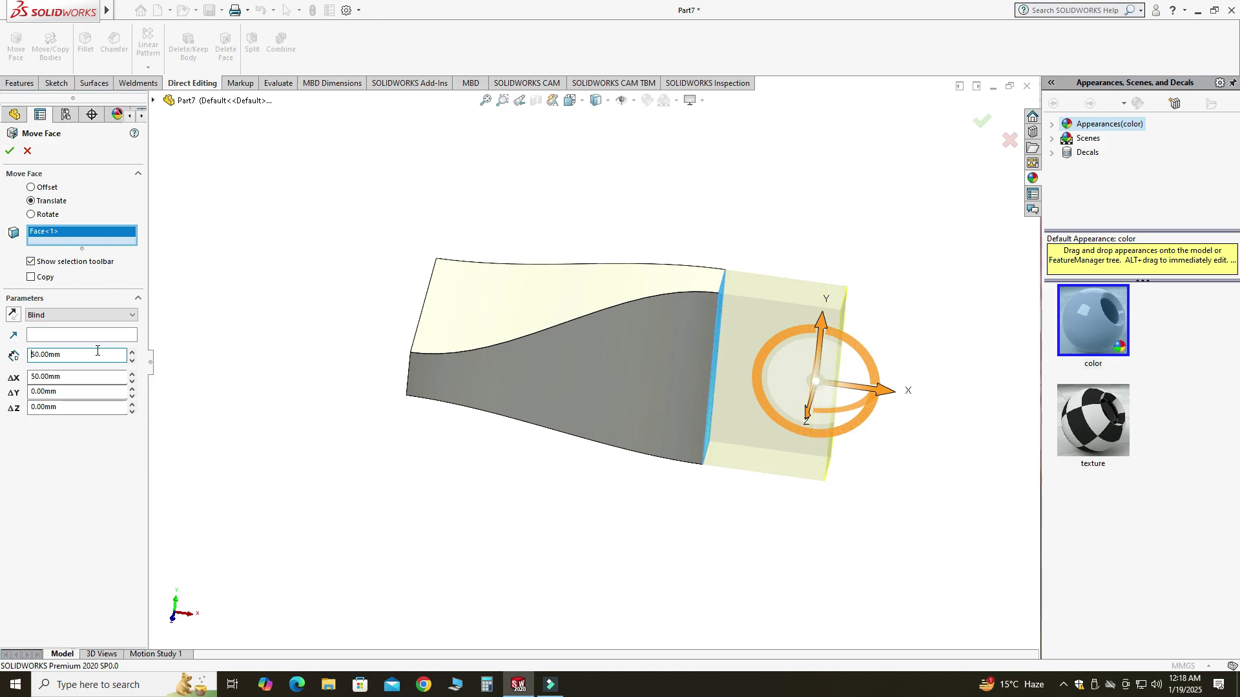
left_click(12, 149)
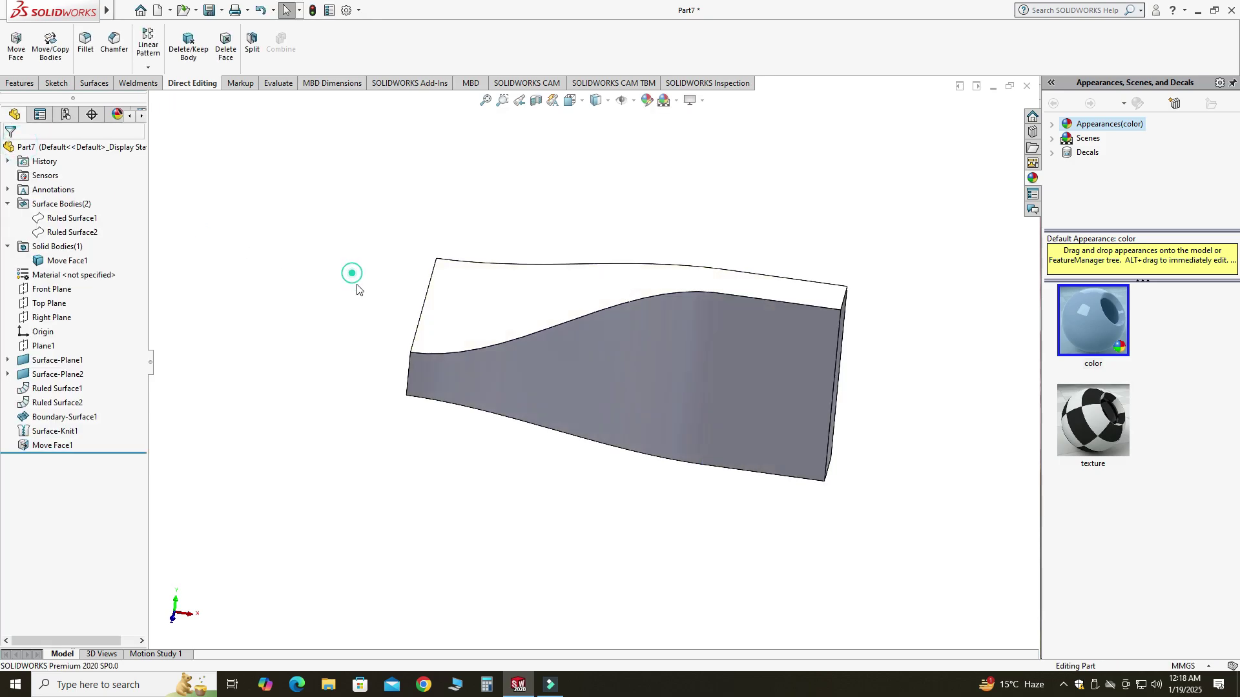
Push the left end face 50 mm outward with a second Move Face
middle_click_drag(354, 271, 384, 301)
left_click(18, 48)
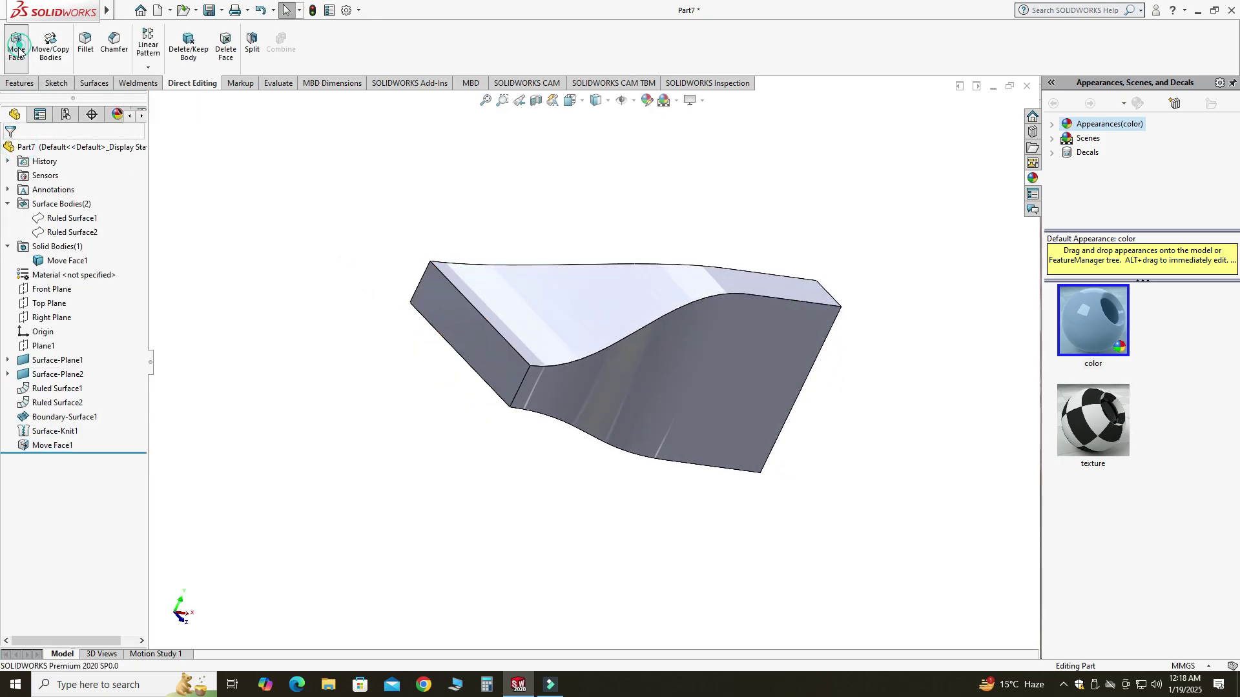
left_click(424, 293)
middle_click_drag(427, 291, 415, 352)
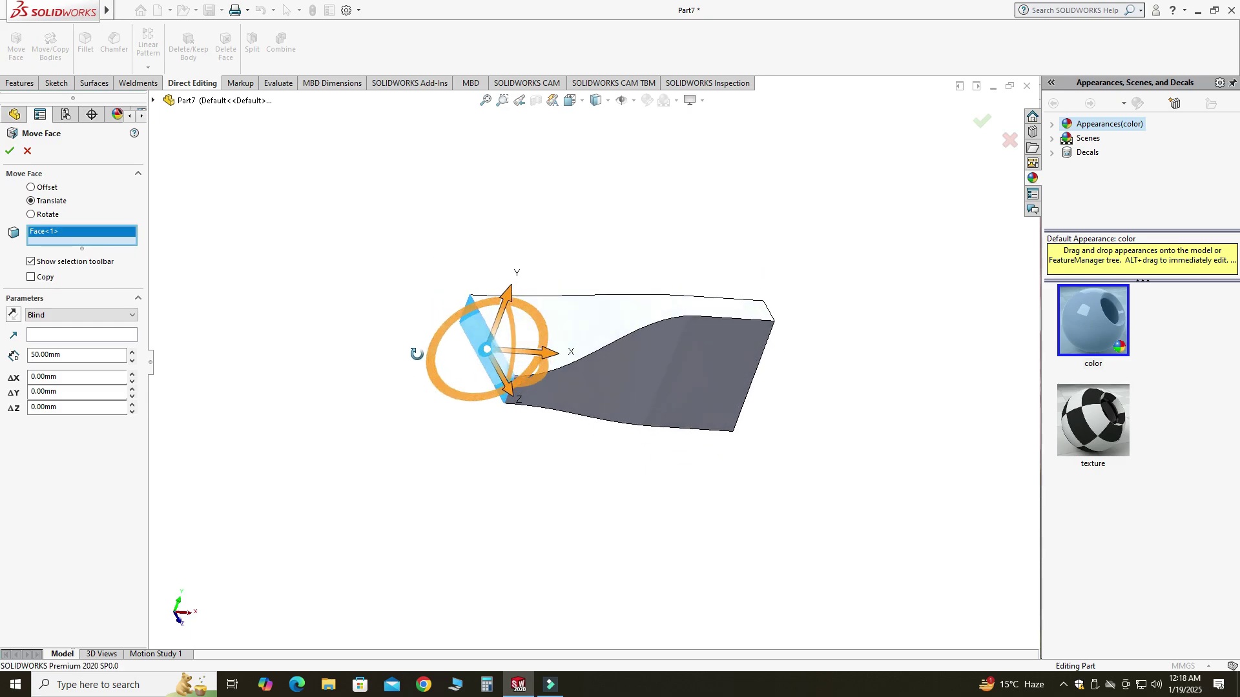
left_click_drag(507, 350, 434, 359)
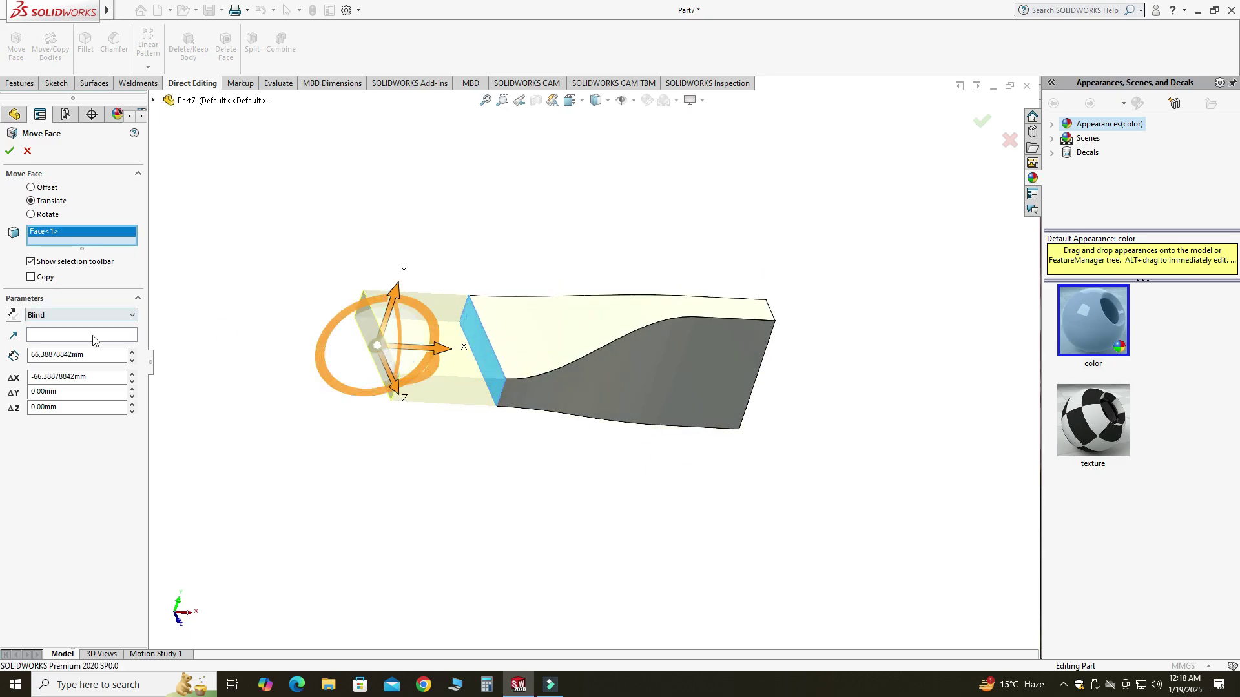
double_click(98, 357)
key("Return")
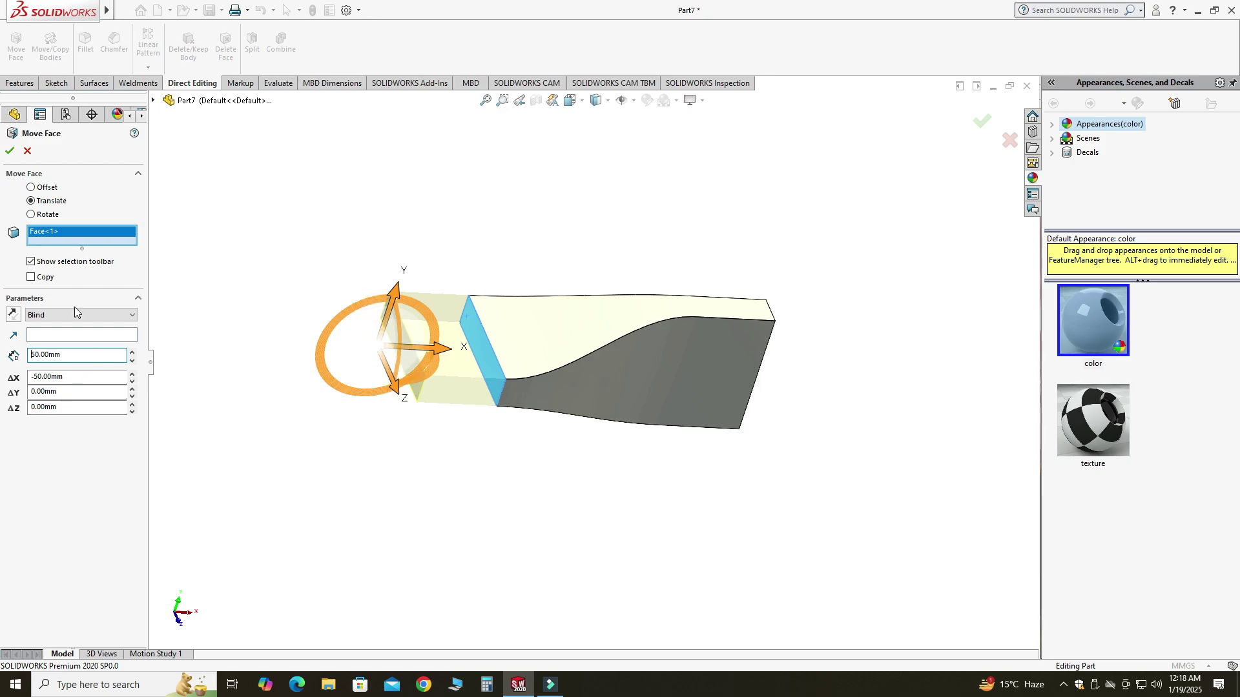
left_click(9, 151)
mouse_move(393, 252)
middle_mouse_down()
mouse_move(423, 261)
mouse_move(437, 196)
mouse_move(451, 240)
middle_mouse_up()
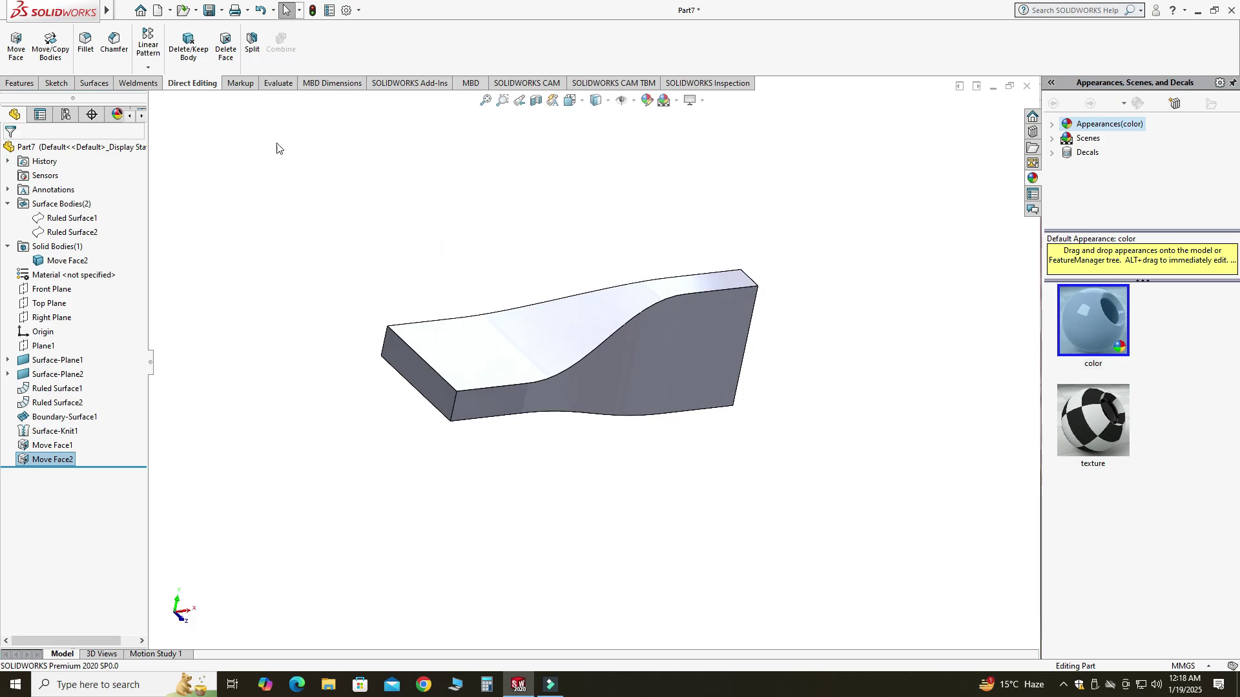
left_click(85, 42)
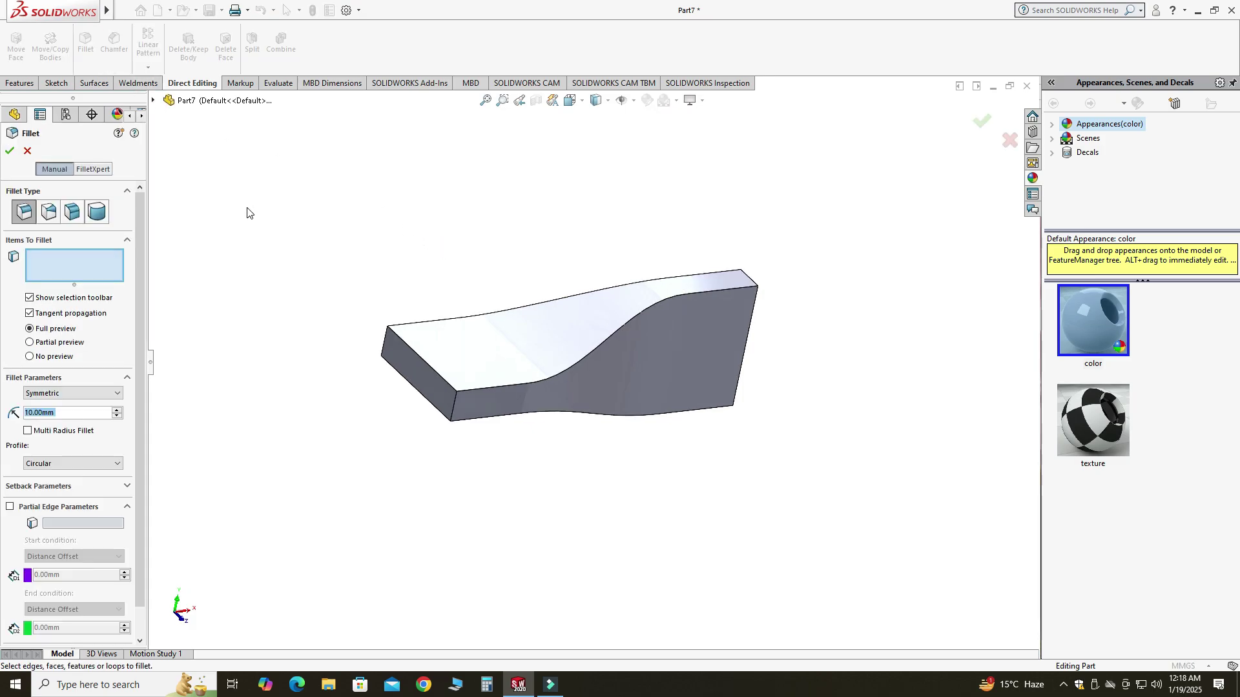
Apply a full round fillet using a side face, the right end face as center, and the opposite side
left_click(98, 213)
middle_click_drag(315, 340, 270, 279)
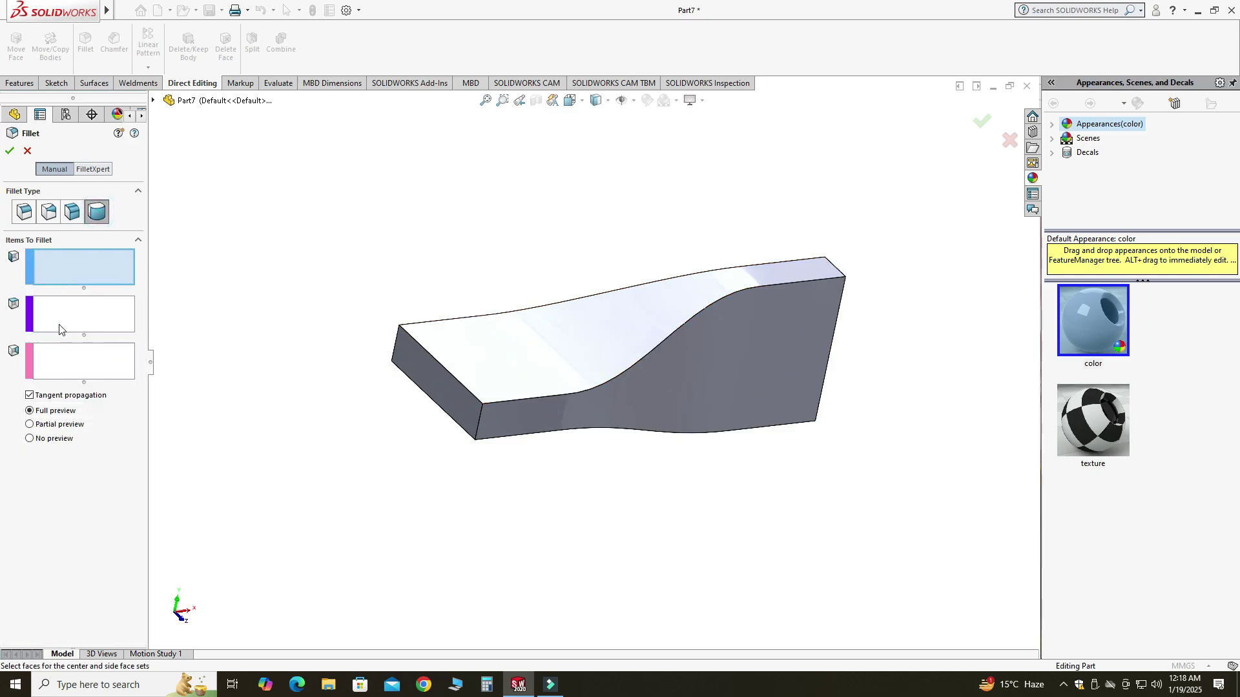
left_click(528, 410)
middle_click_drag(528, 411, 505, 370)
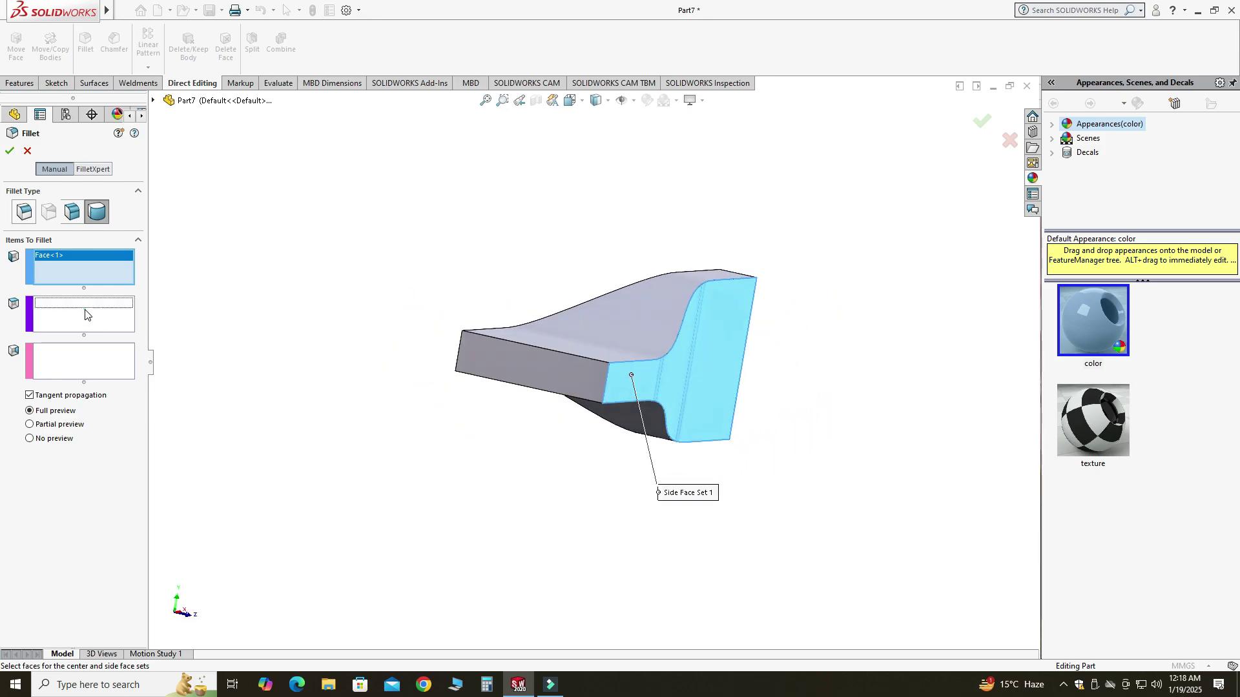
left_click(86, 314)
left_click(497, 353)
middle_click_drag(424, 355, 517, 397)
left_click(70, 356)
middle_click_drag(290, 401, 620, 411)
left_click(698, 424)
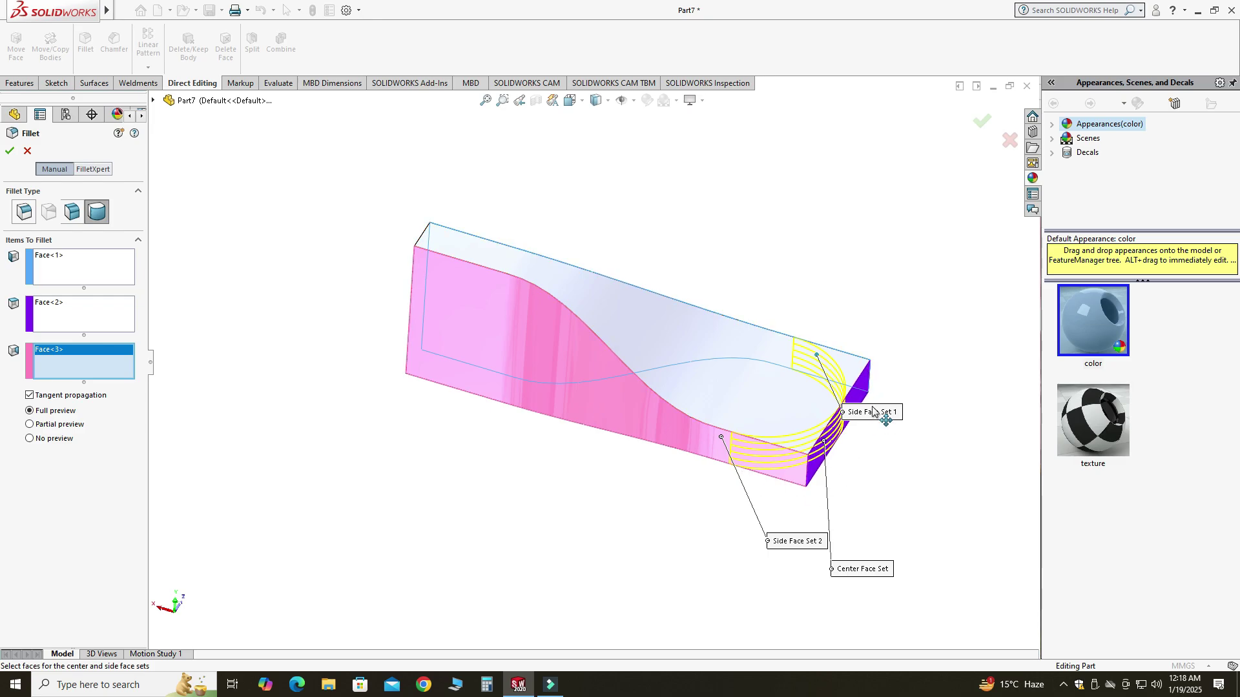
left_click(9, 151)
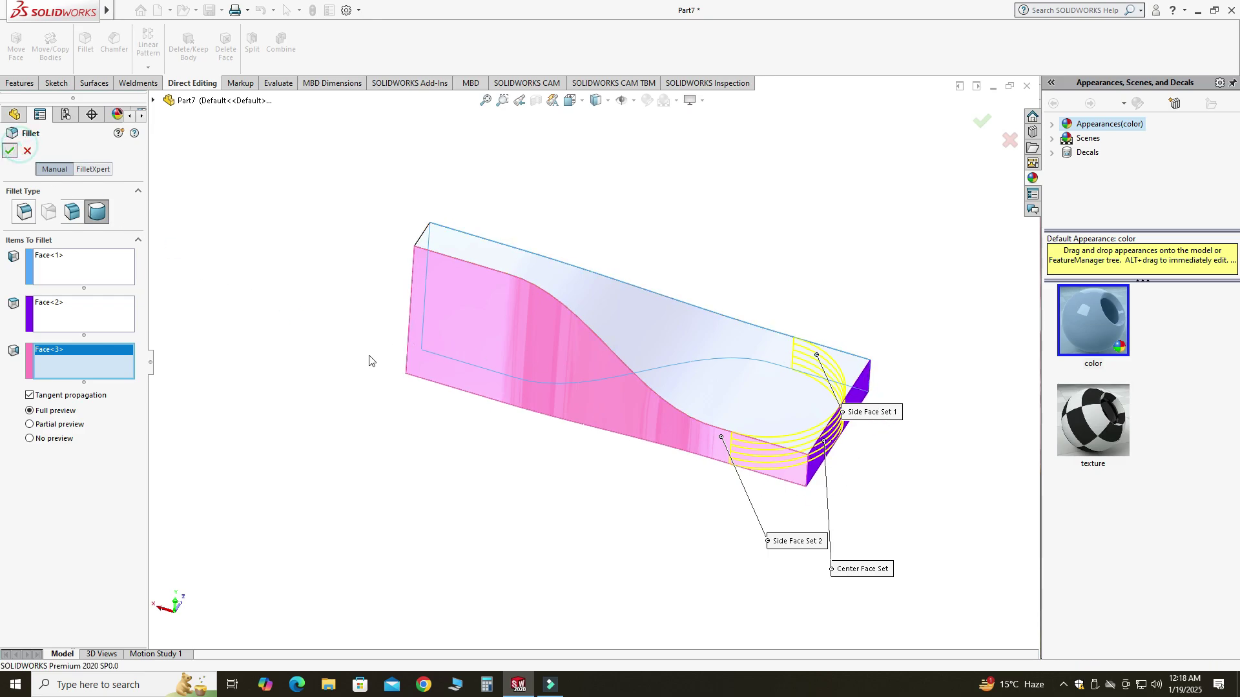
middle_click_drag(387, 336, 335, 271)
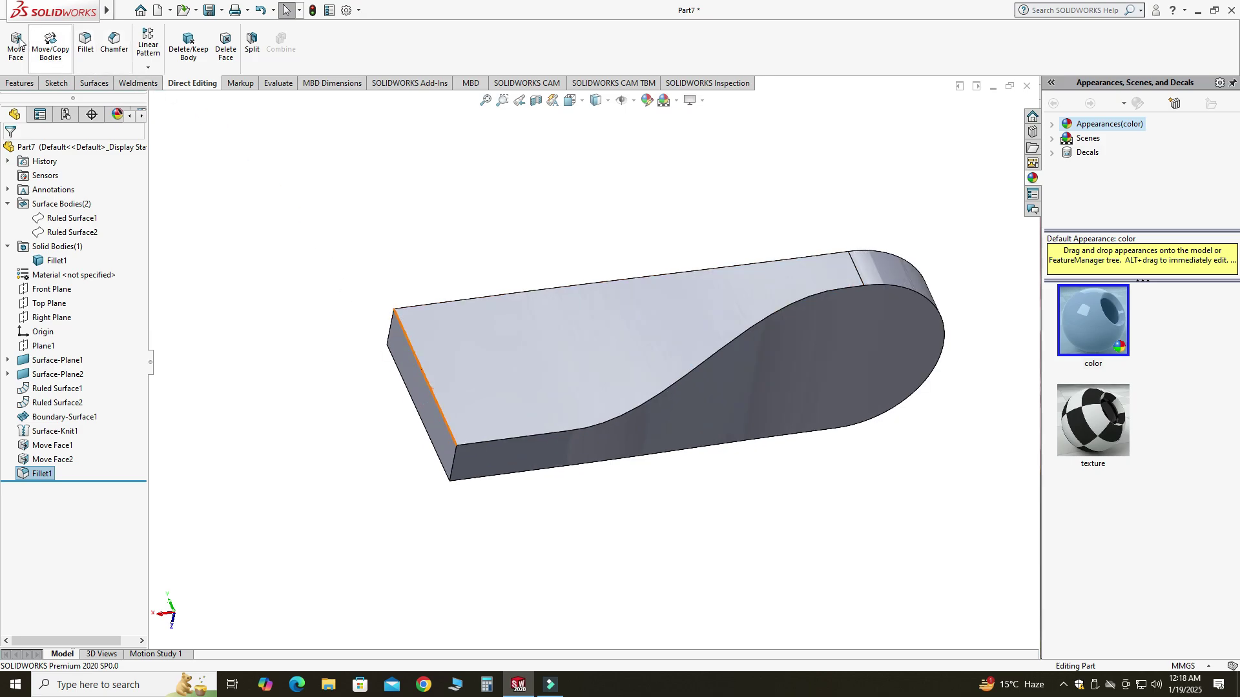
Apply a second full round fillet using a side face, the left end face as center, and the neck face
left_click(86, 43)
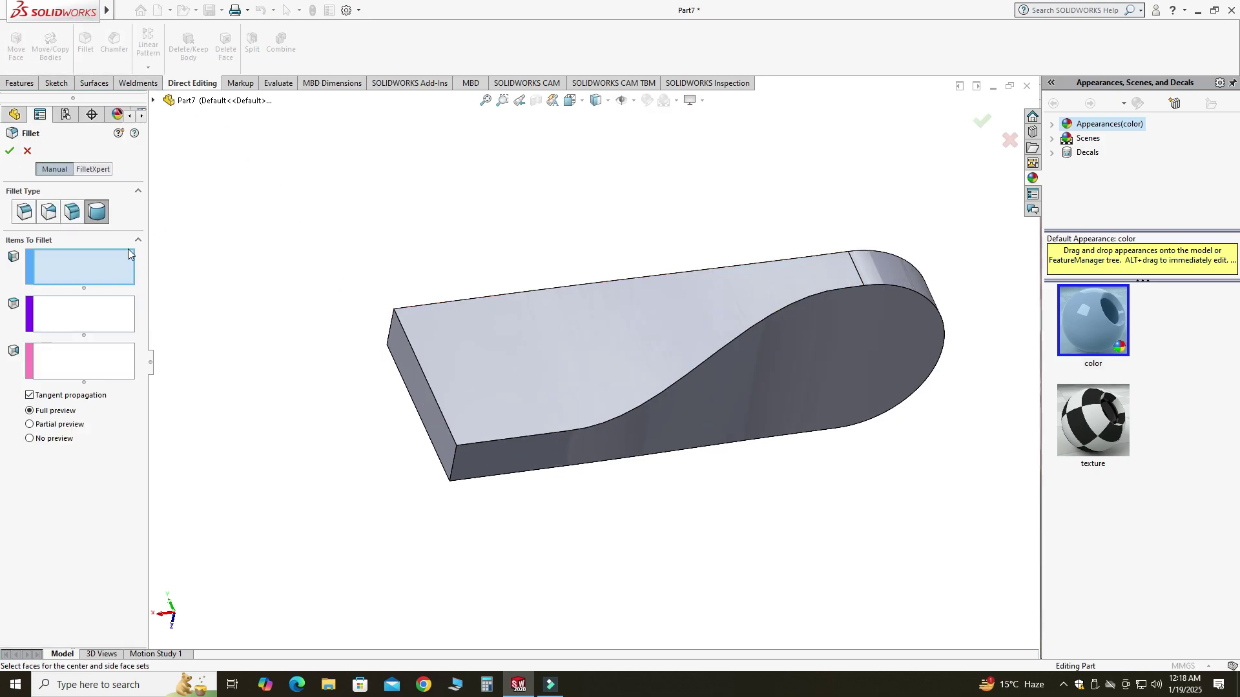
left_click(538, 456)
left_click(99, 313)
left_click(428, 399)
middle_click_drag(428, 399, 469, 482)
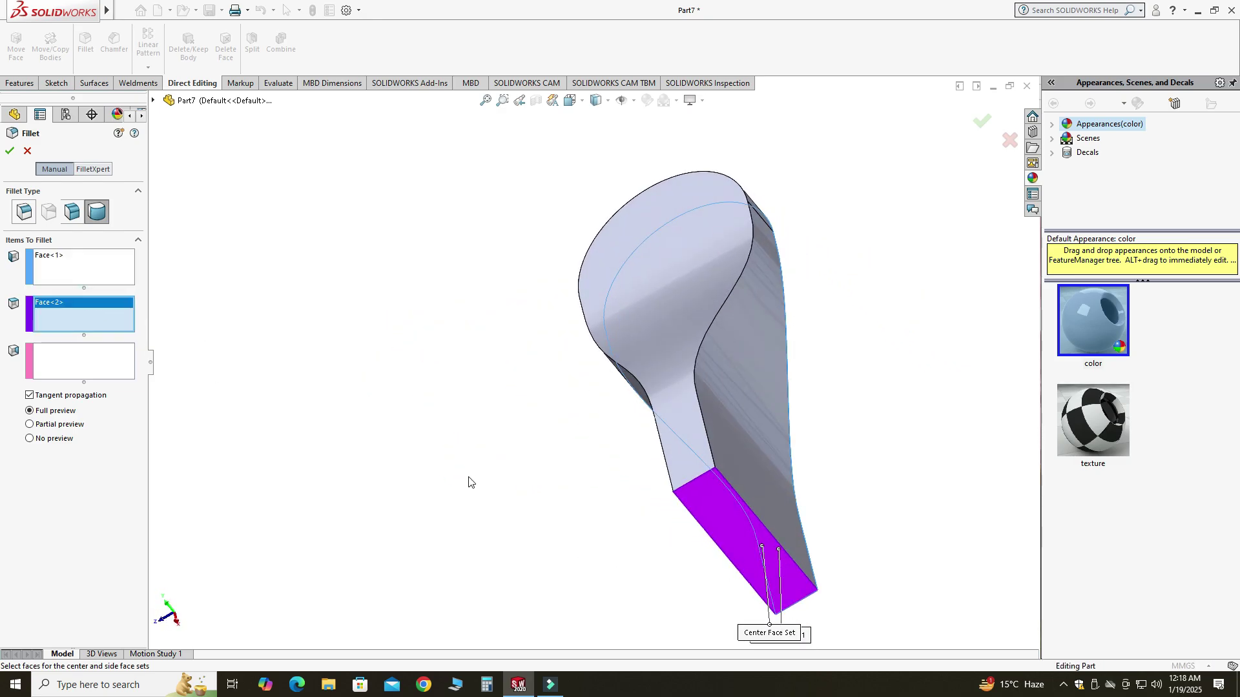
left_click(100, 363)
left_click(677, 427)
scroll(685, 452, "up", 2)
middle_click_drag(688, 463, 614, 426)
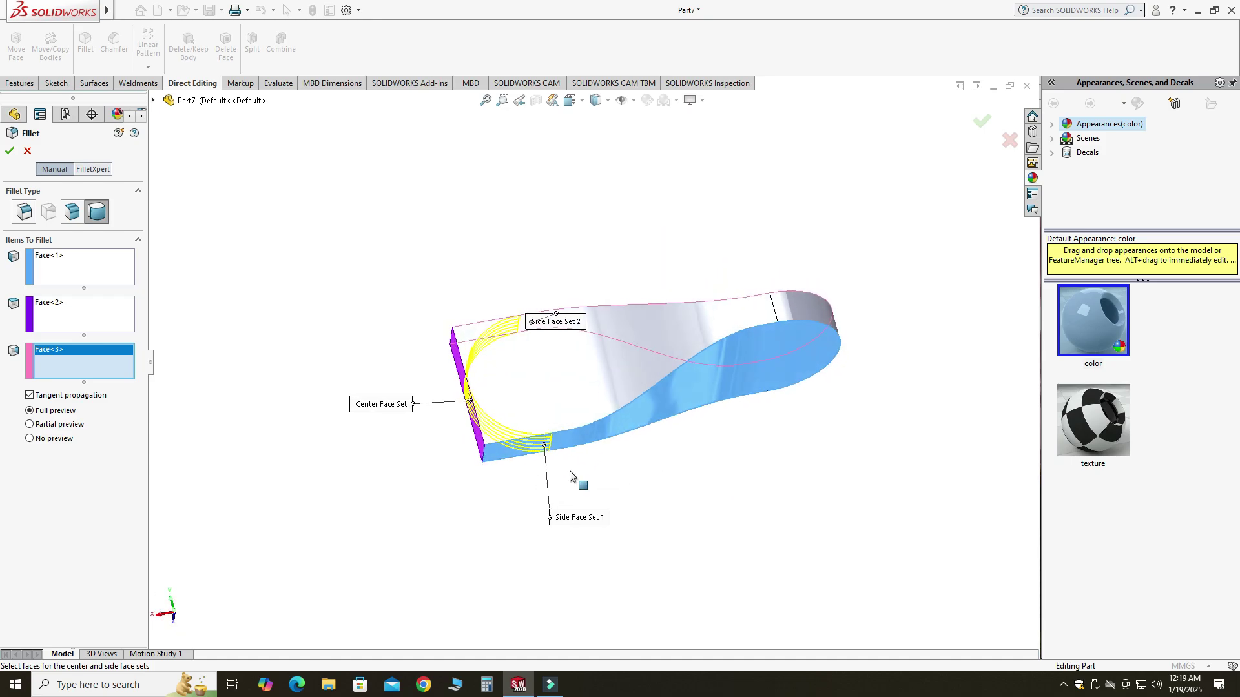
left_click(13, 150)
middle_click_drag(476, 244, 545, 322)
scroll(503, 313, "up", 2)
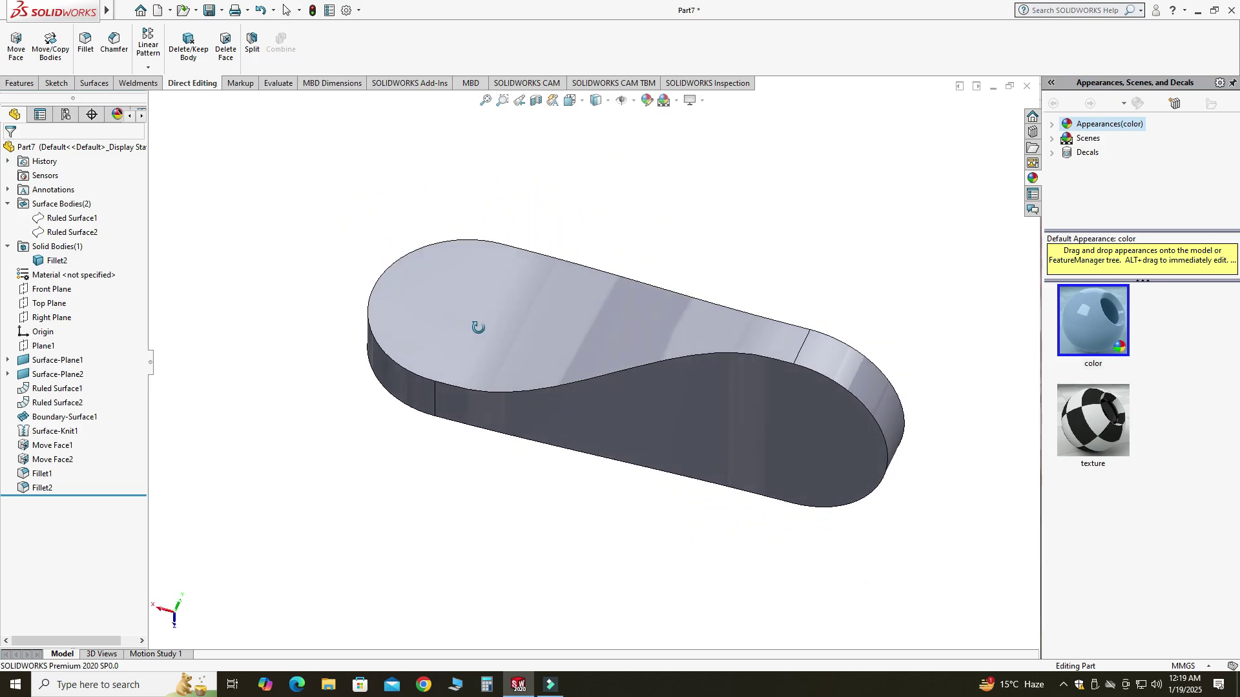
Add a 1 mm constant-size fillet along the top curved edge loop
left_click(89, 49)
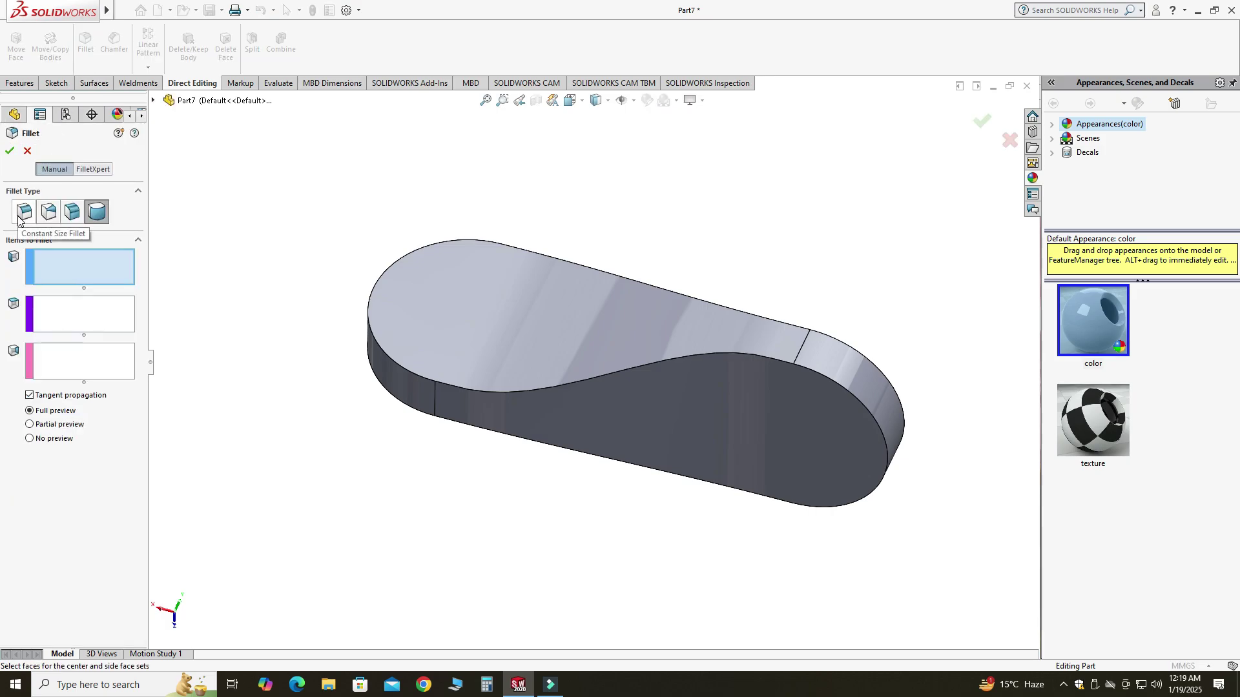
left_click(23, 212)
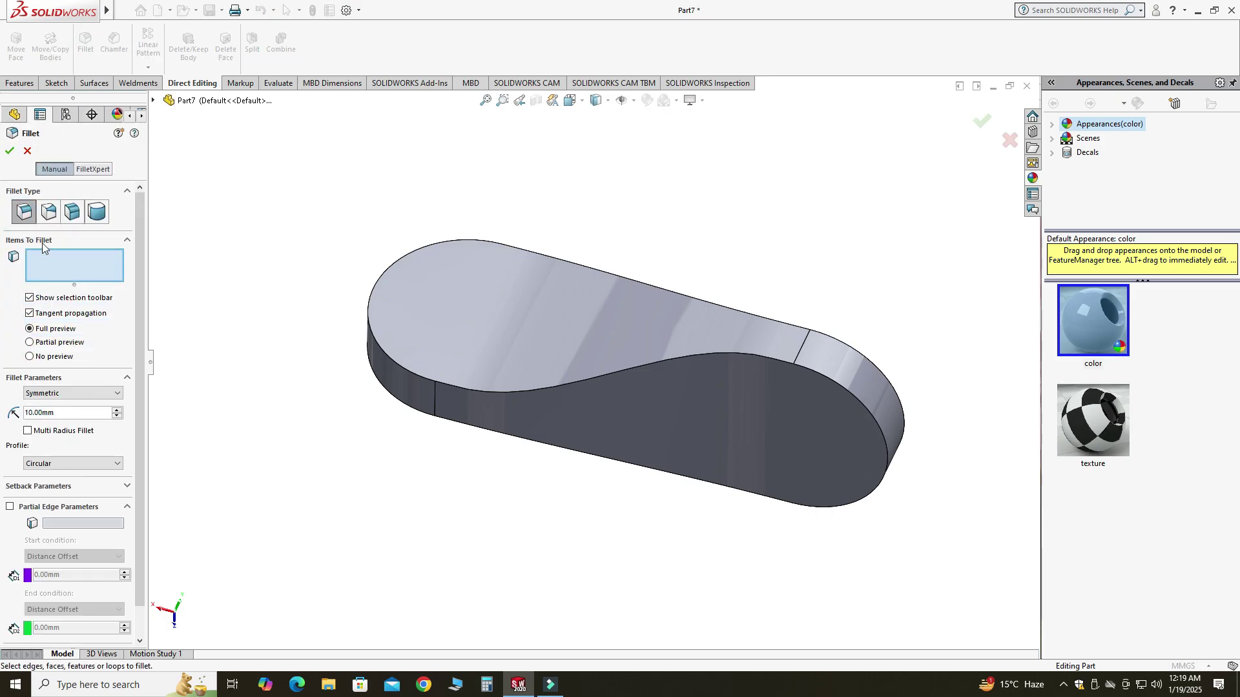
left_click(381, 347)
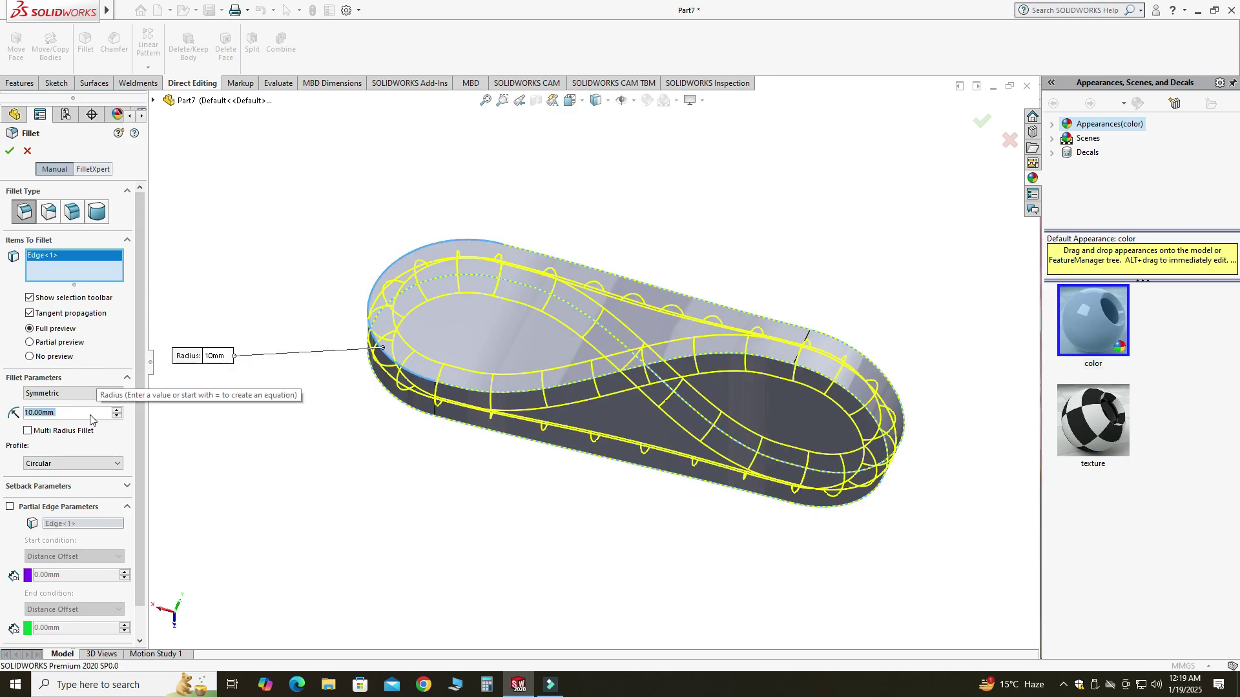
type("1")
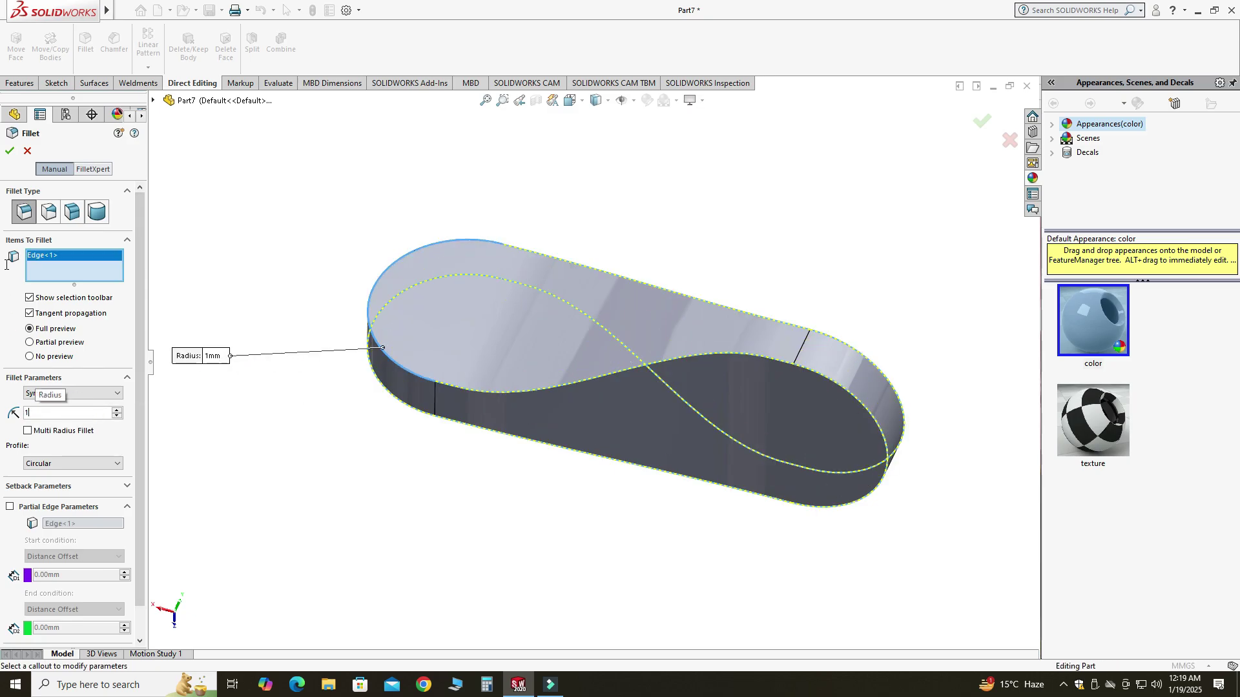
left_click(10, 150)
middle_click_drag(282, 201, 524, 452)
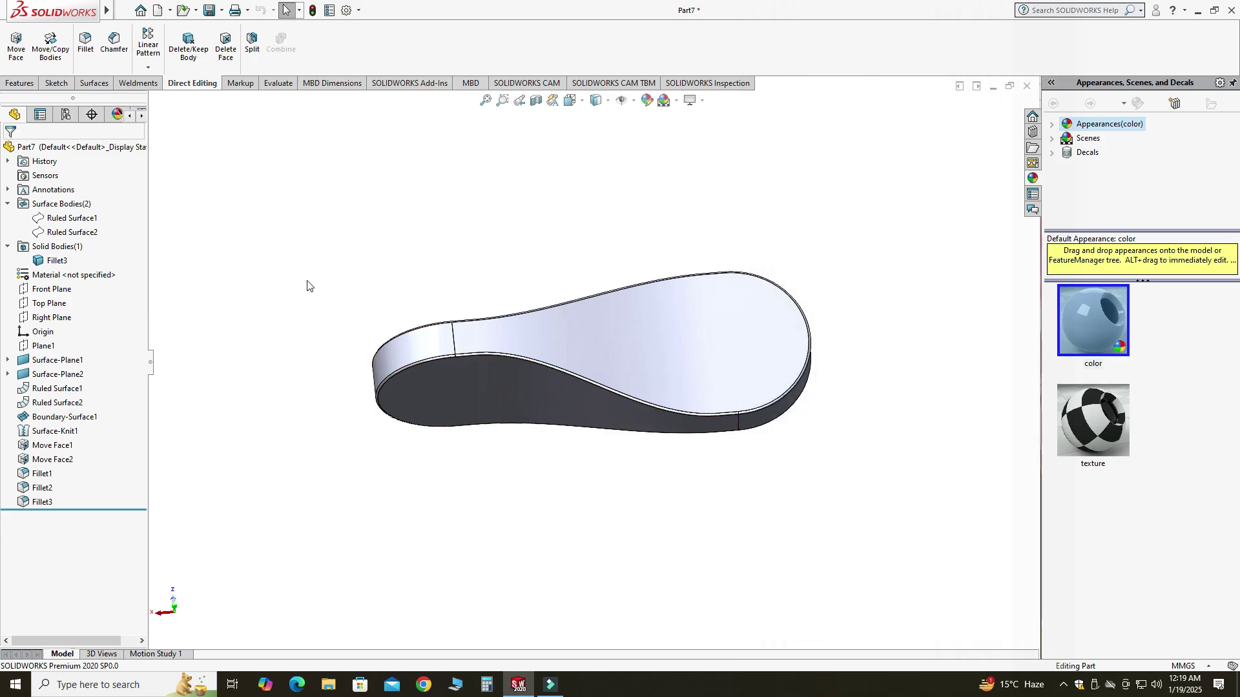
Sketch a circle on the Top Plane and dimension its diameter to 40 mm
left_click(50, 303)
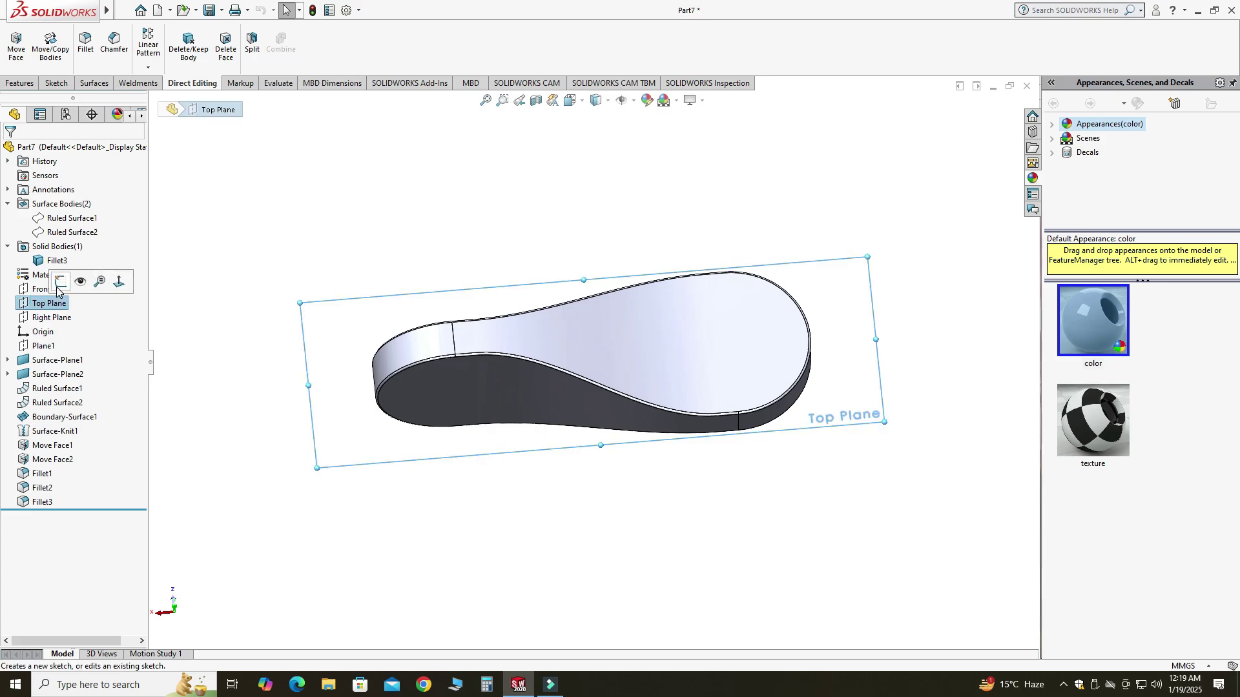
left_click(61, 283)
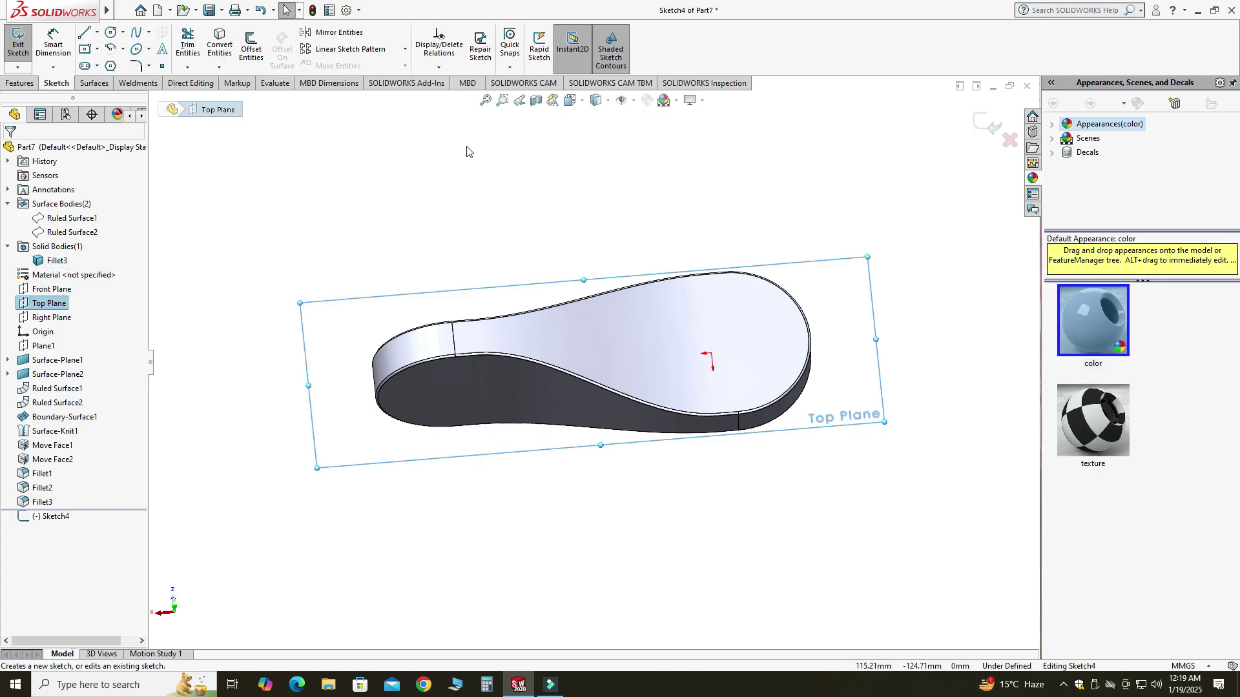
left_click(114, 32)
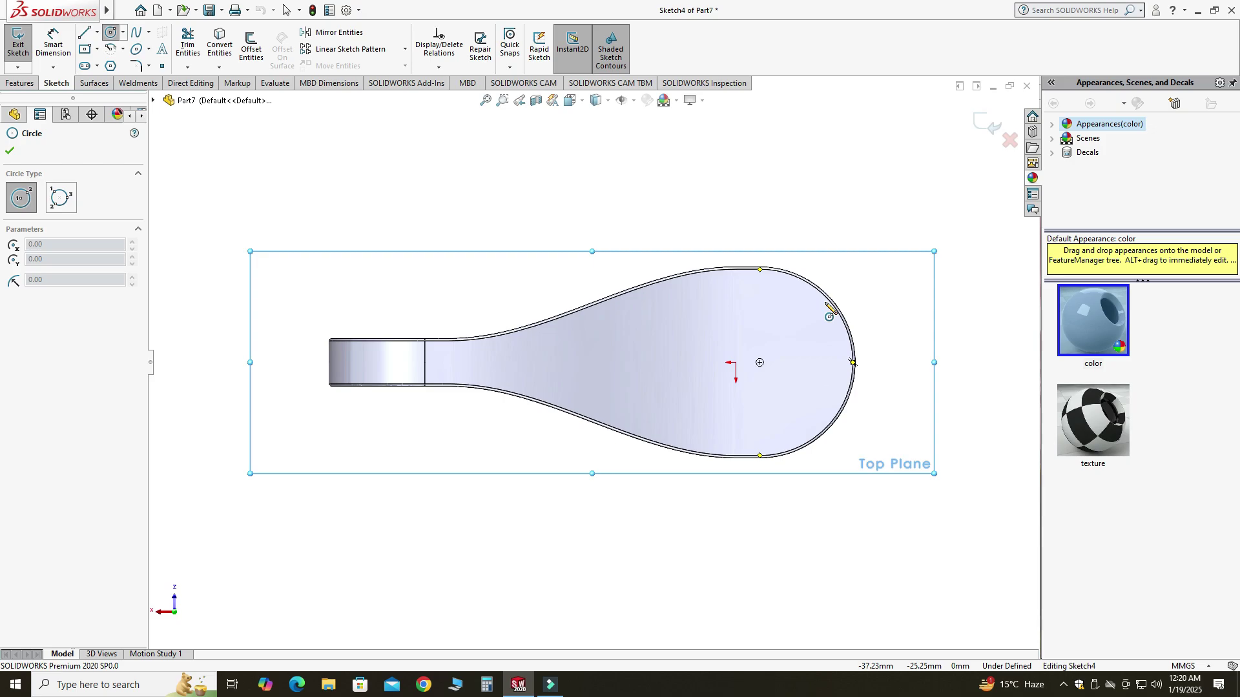
left_click(760, 362)
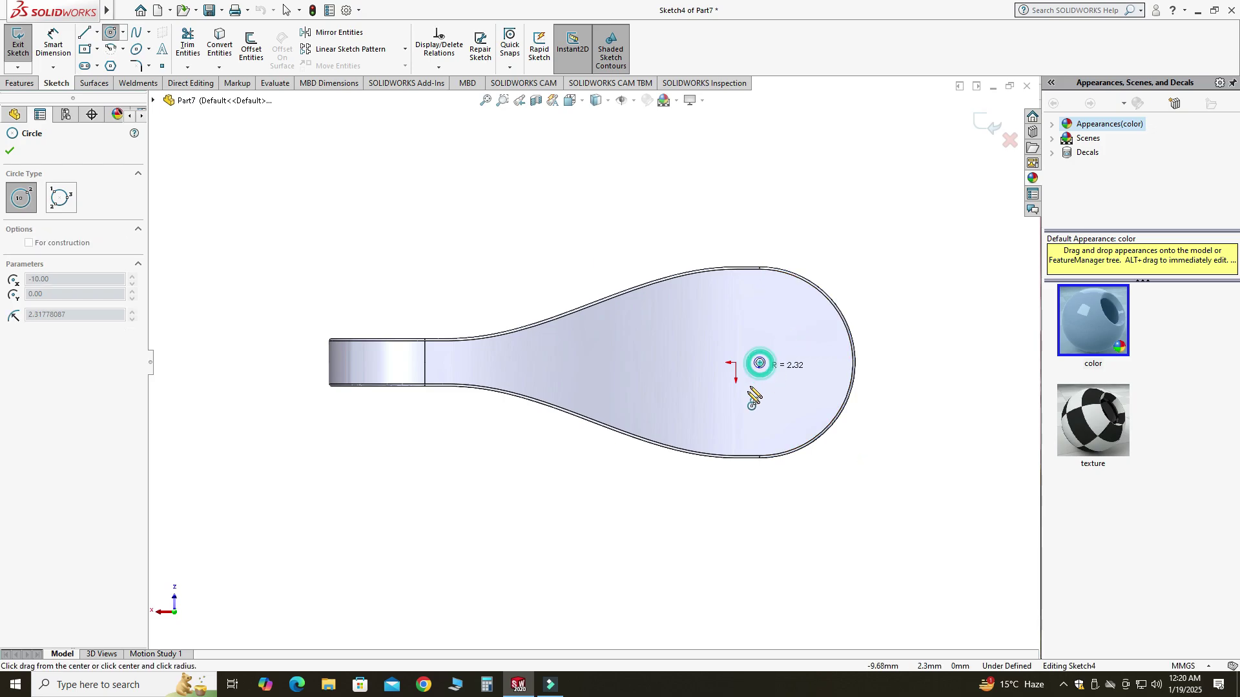
left_click(736, 406)
key("Escape")
left_click(54, 45)
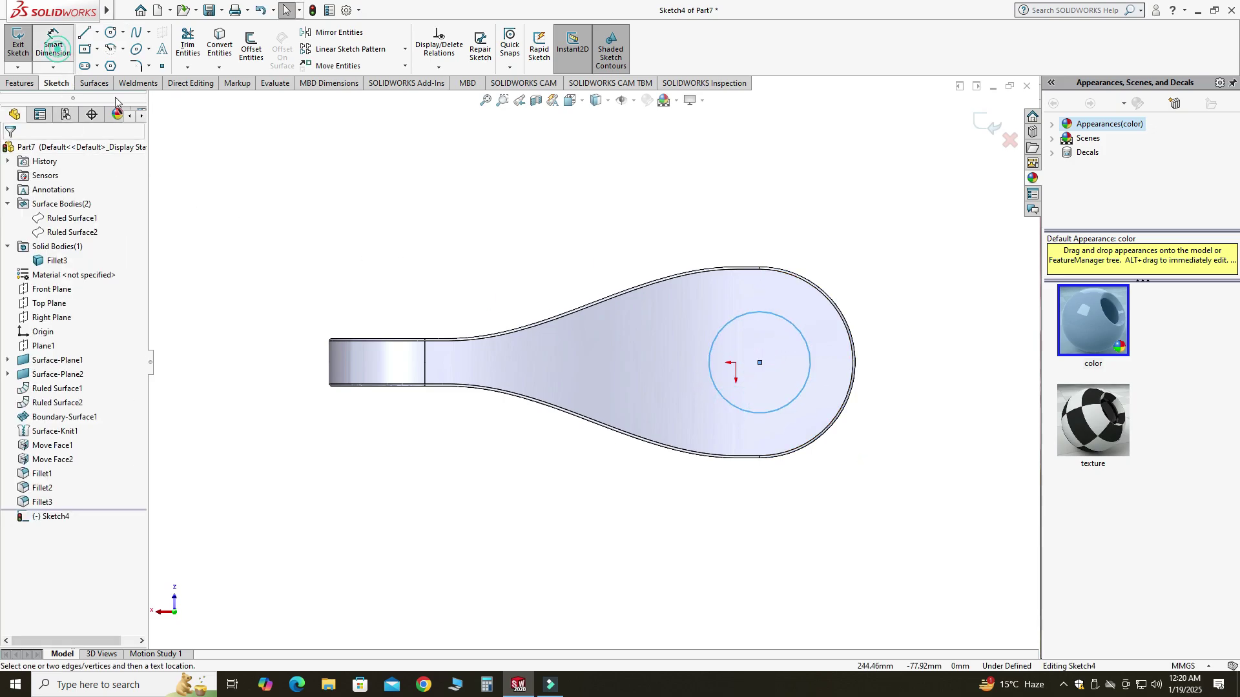
left_click(797, 435)
left_click(885, 527)
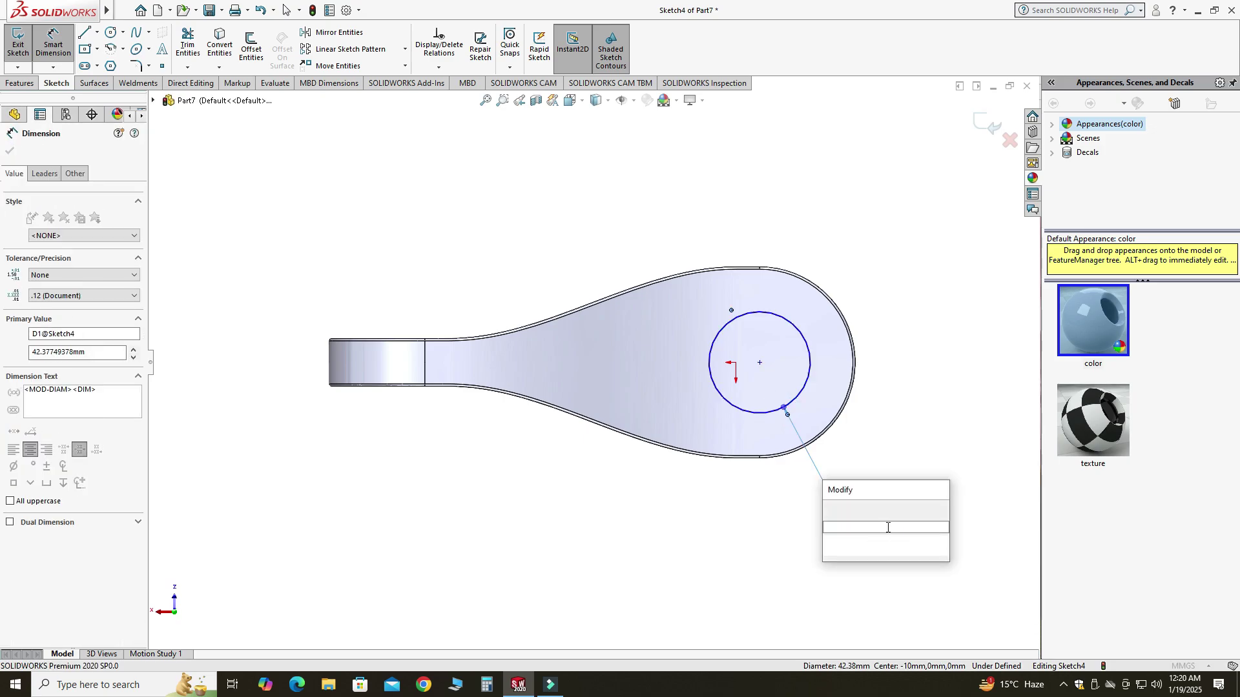
type("40")
key("Return")
Align the circle's center horizontally with the origin and make it concentric with the rounded end
left_click_drag(760, 362, 733, 374)
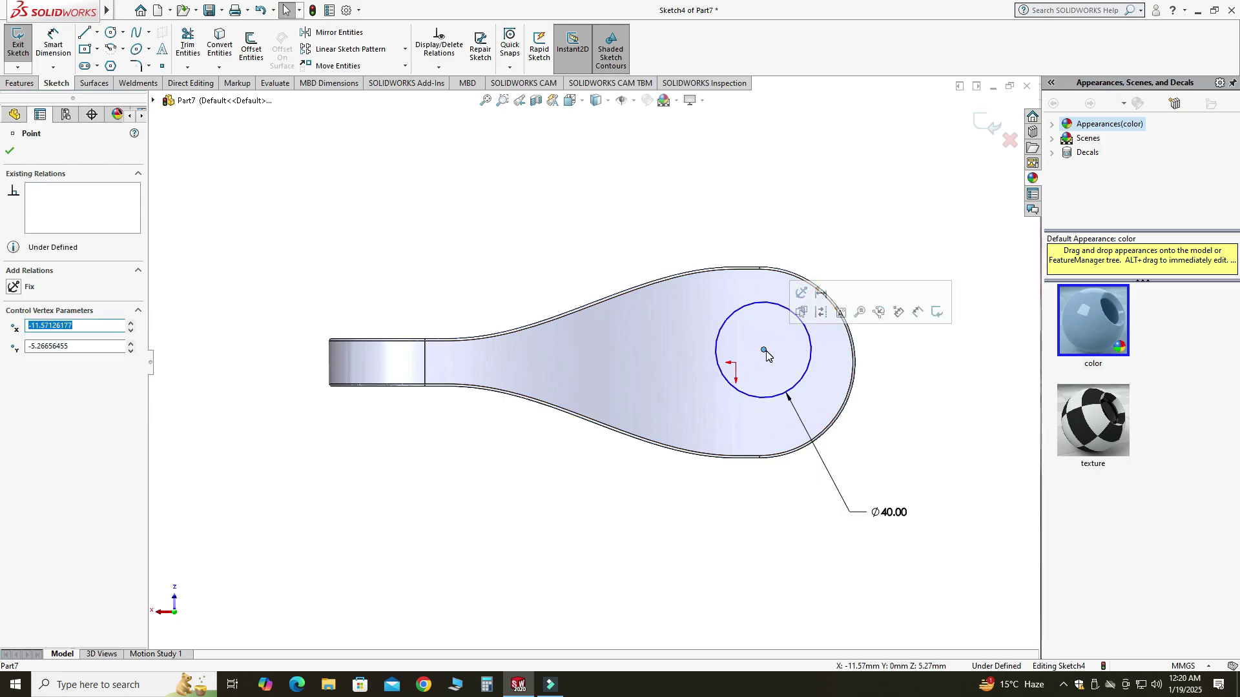
left_click(736, 364, "ctrl")
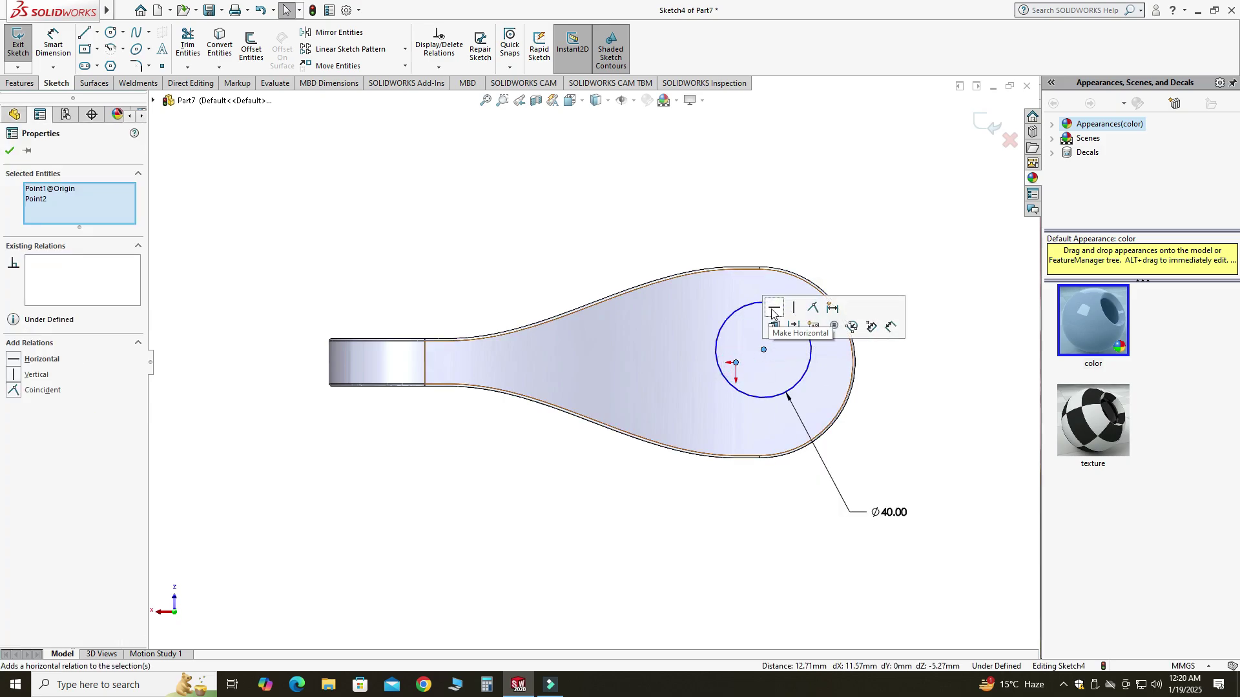
left_click(783, 312)
key("Escape")
left_click_drag(763, 362, 781, 381)
left_click(813, 396)
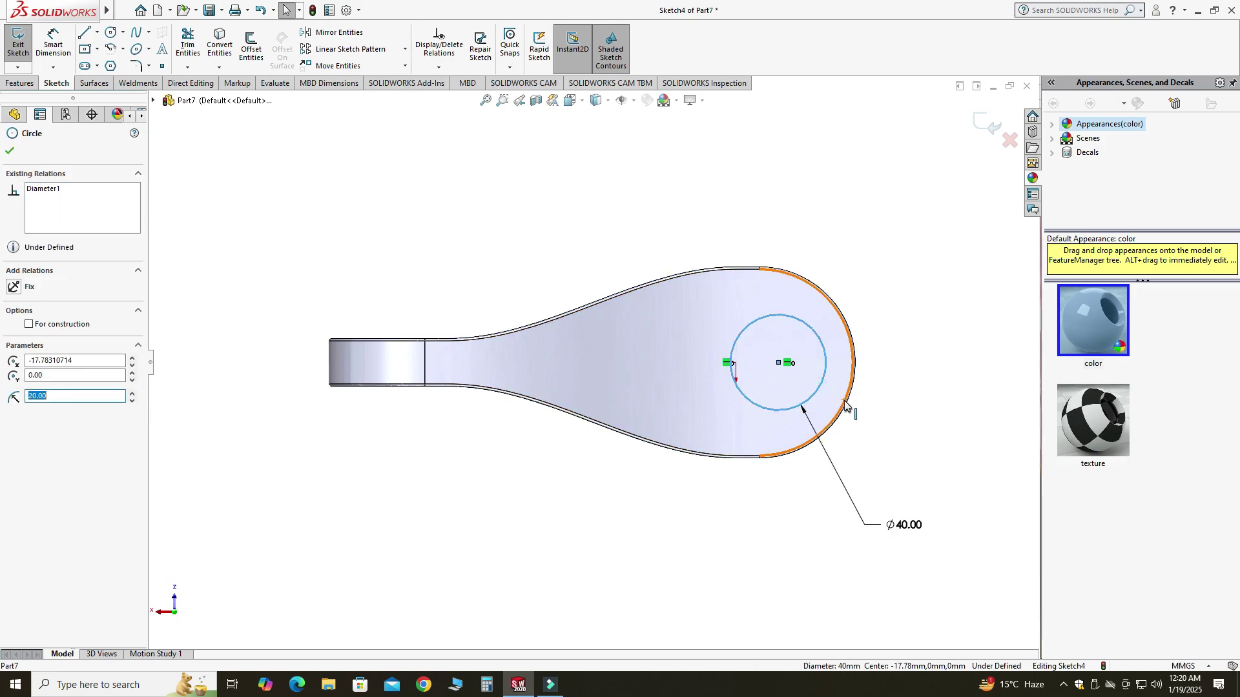
left_click(845, 402, "ctrl")
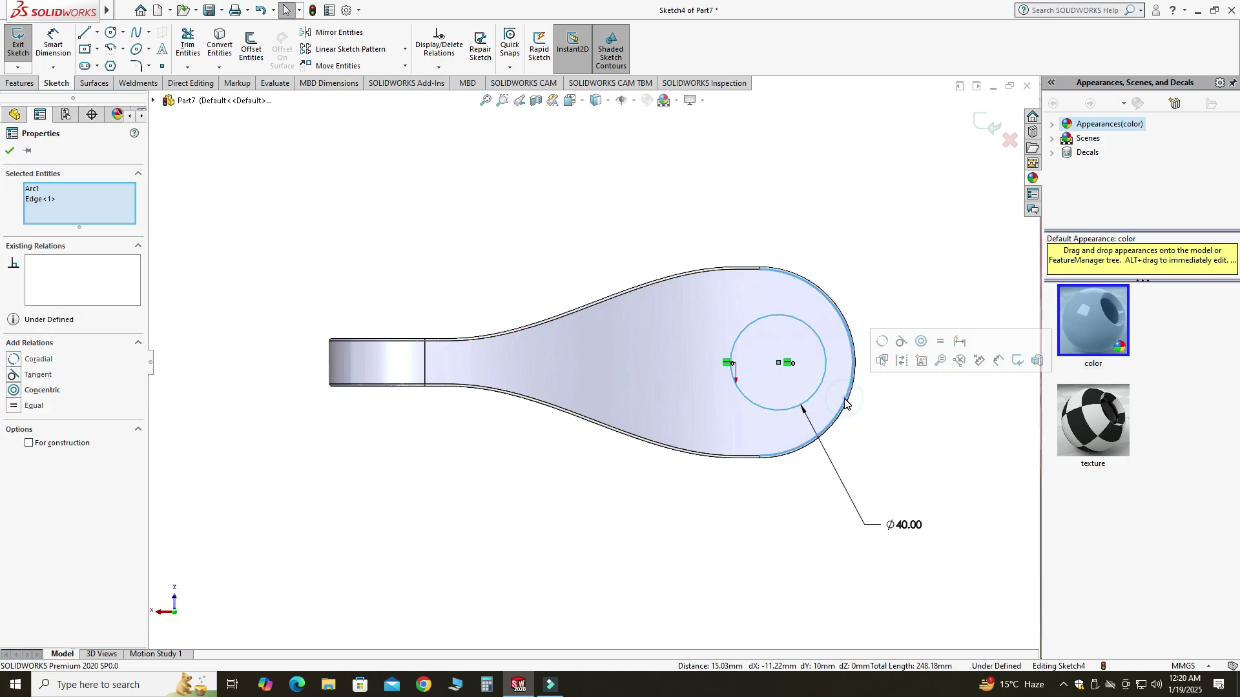
left_click(922, 343)
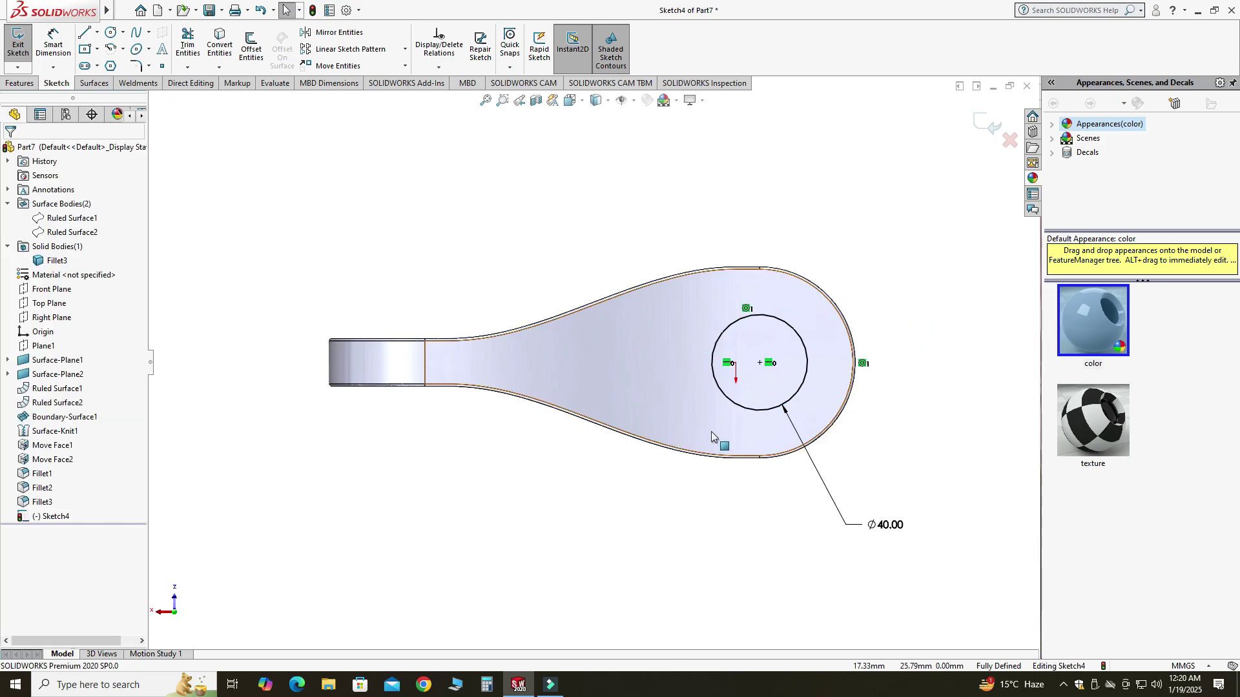
key("ctrl+2")
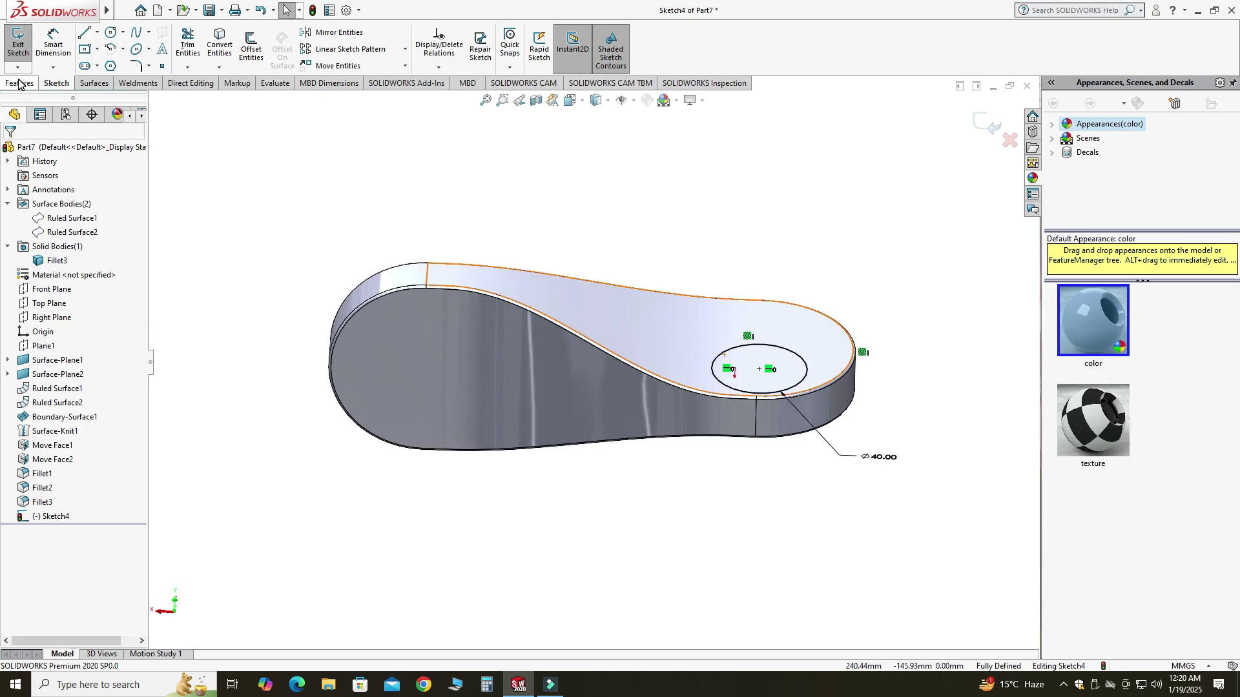
left_click(18, 84)
Extrude-cut the 40 mm circle with Through All - Both to create Cut-Extrude1
left_click(191, 57)
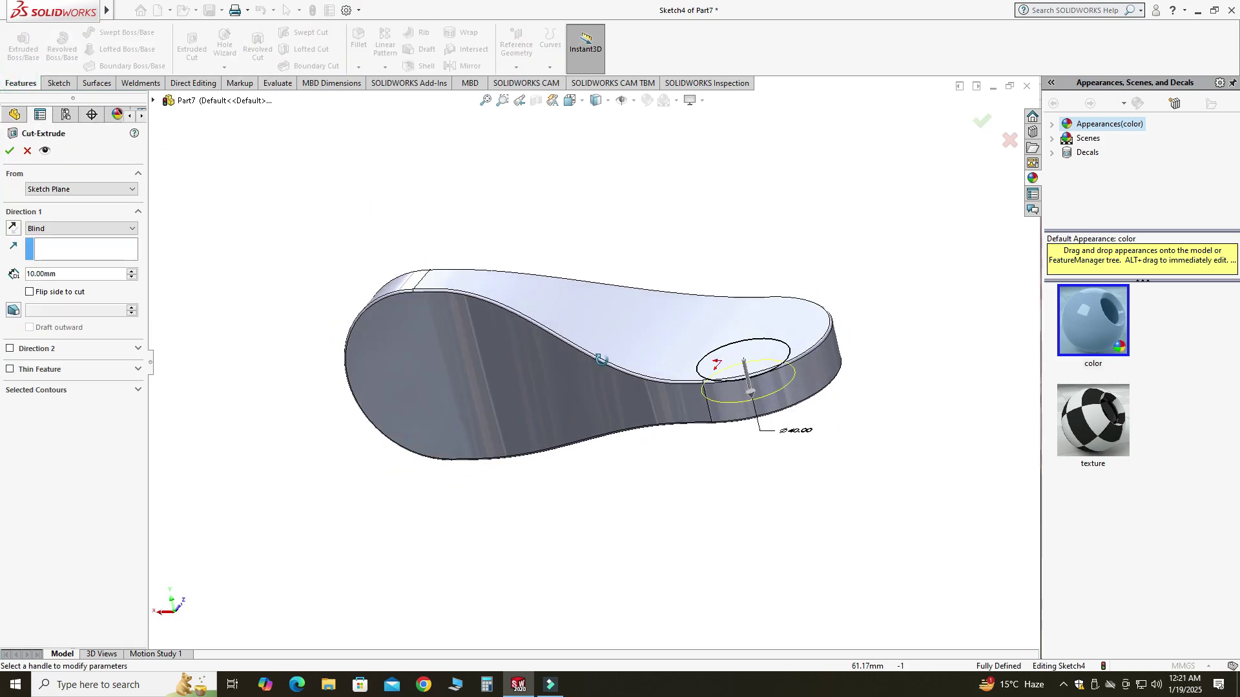
left_click(118, 233)
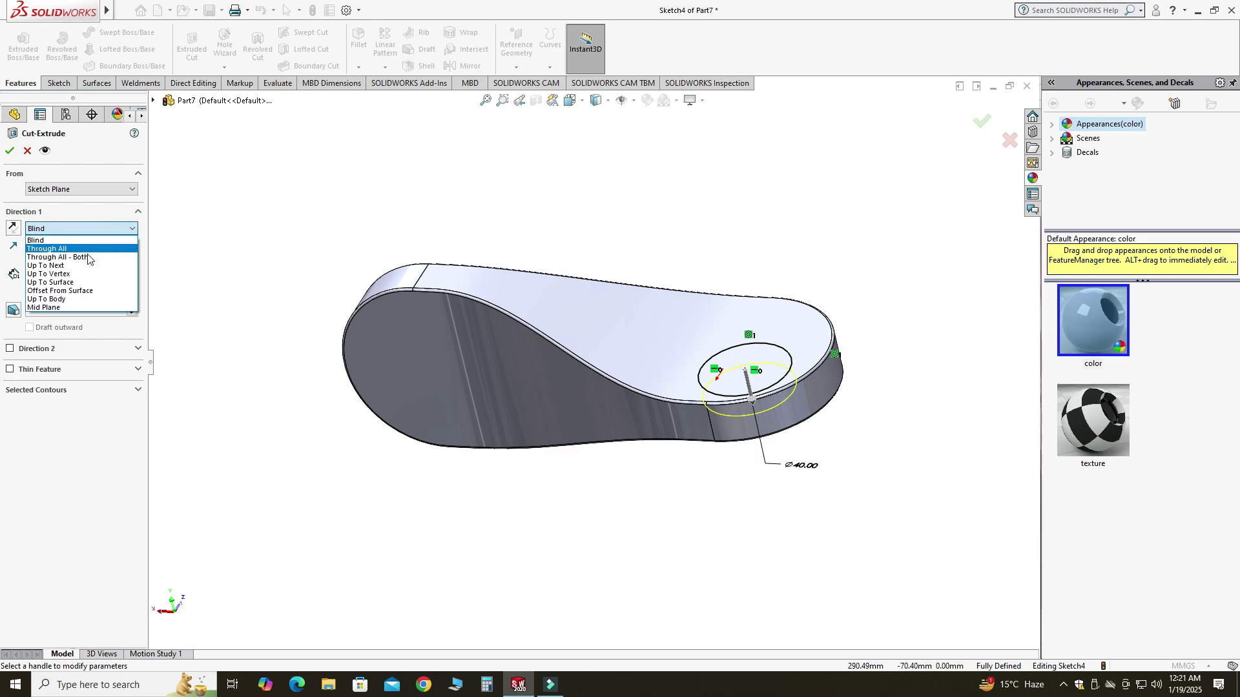
left_click(88, 257)
left_click(9, 151)
middle_click_drag(304, 258, 368, 278)
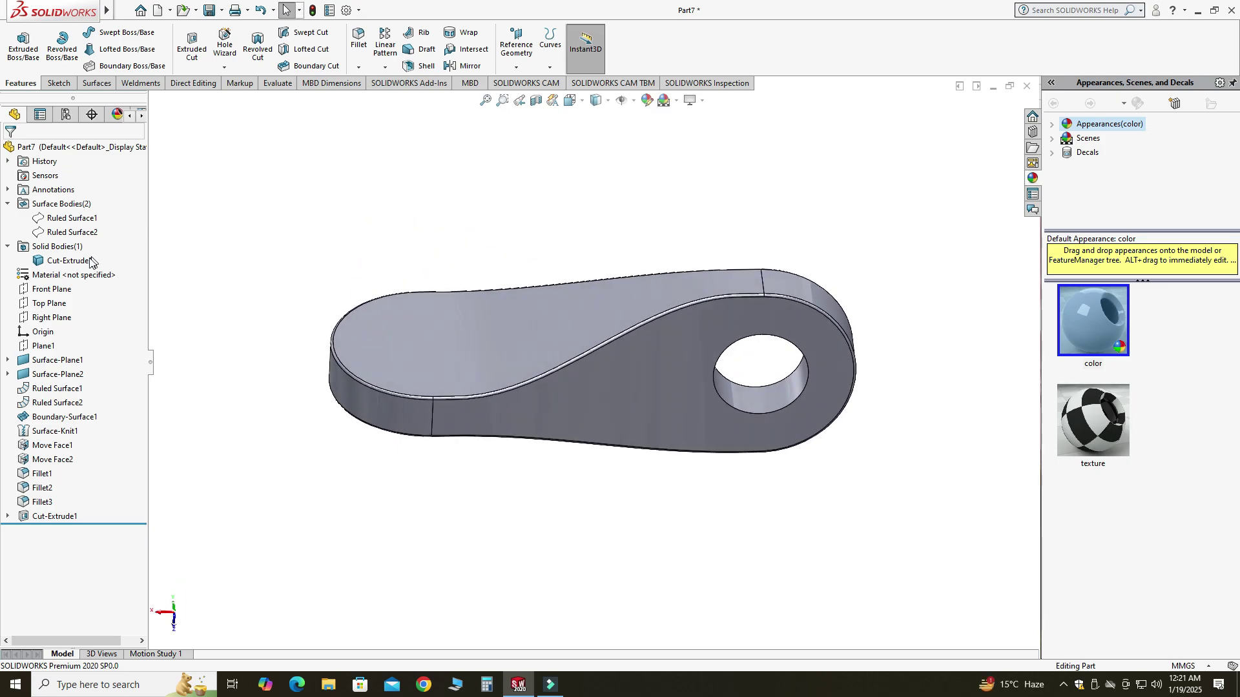
Start a sketch on the Front Plane and view it Normal To
left_click(55, 290)
middle_click_drag(419, 307, 397, 336)
right_click(65, 288)
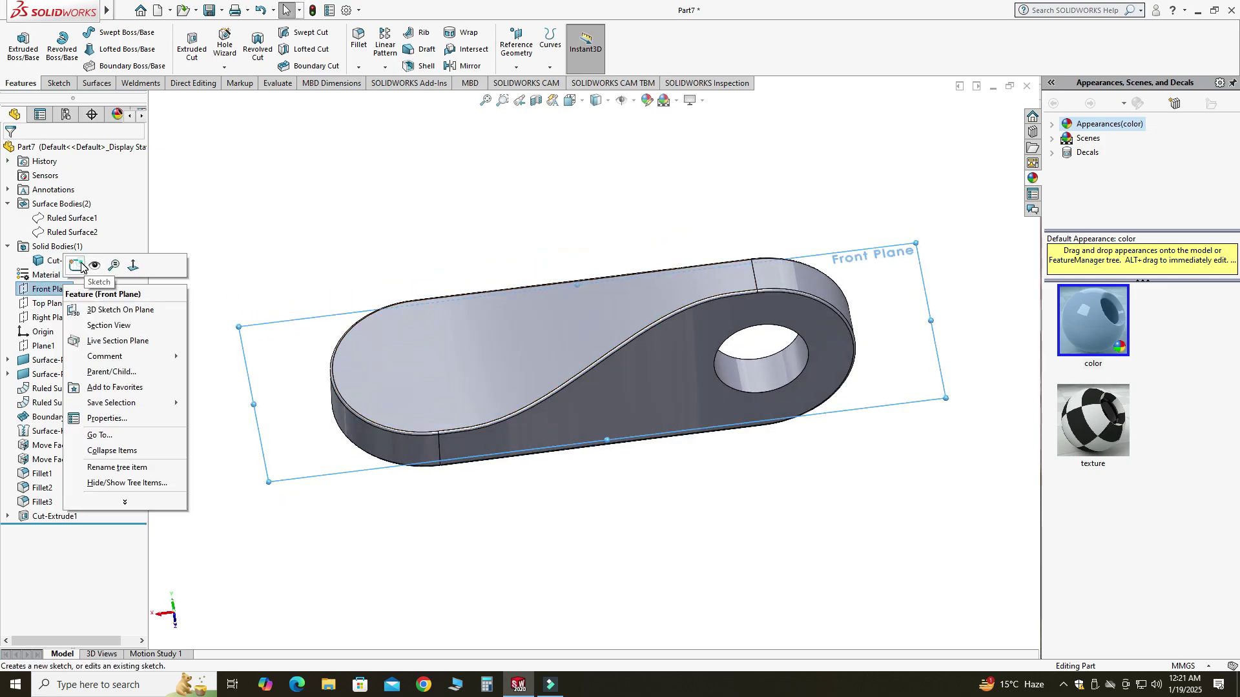
left_click(97, 256)
left_click(570, 101)
left_click(539, 351)
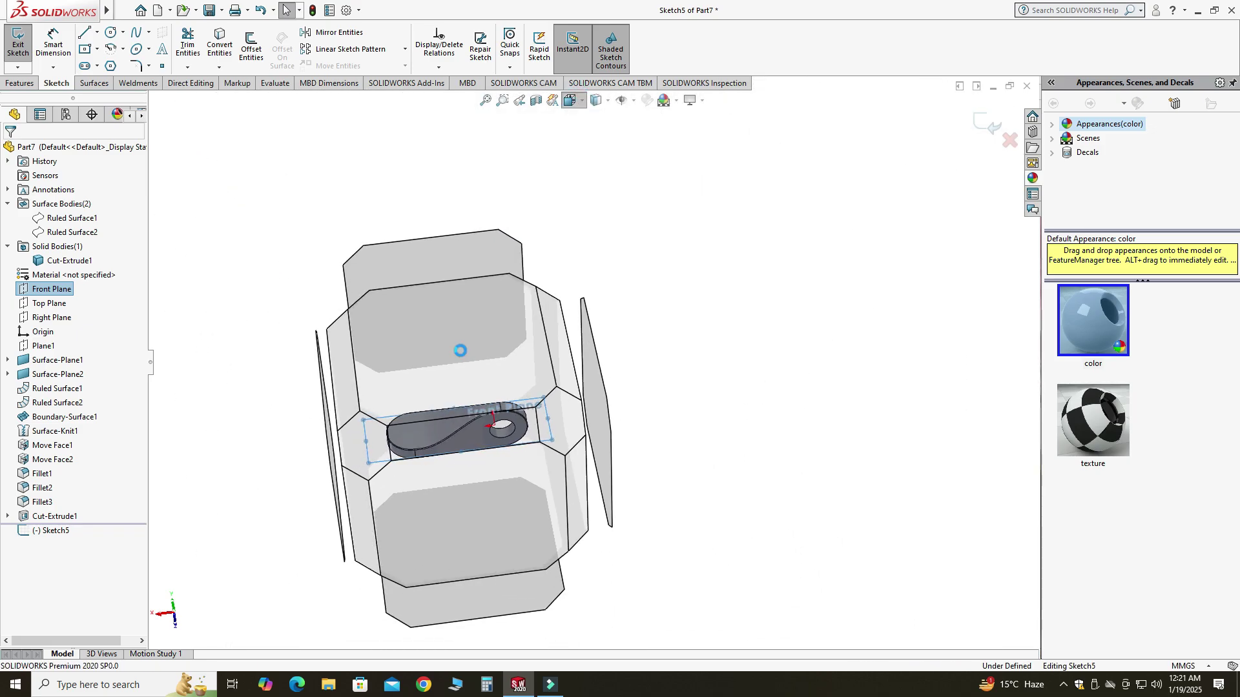
scroll(754, 374, "down", 2)
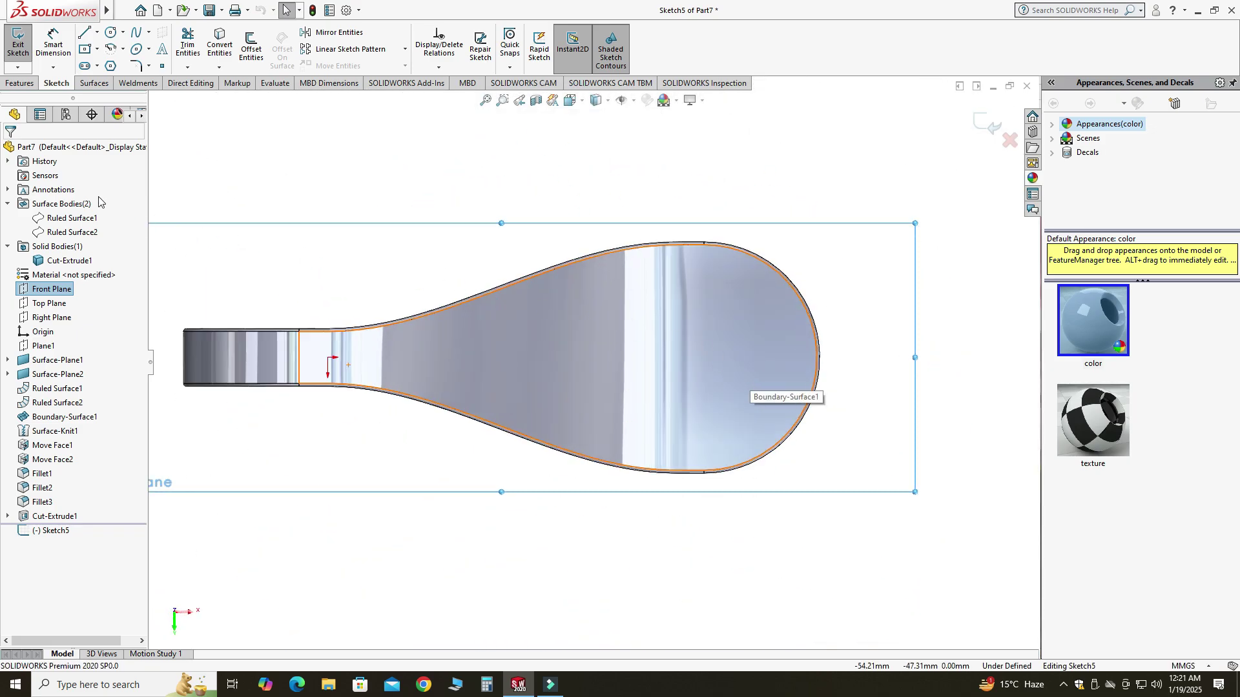
Draw a centre-radius circle, level it with the origin, and make it concentric with the wide end
left_click(123, 33)
left_click(133, 49)
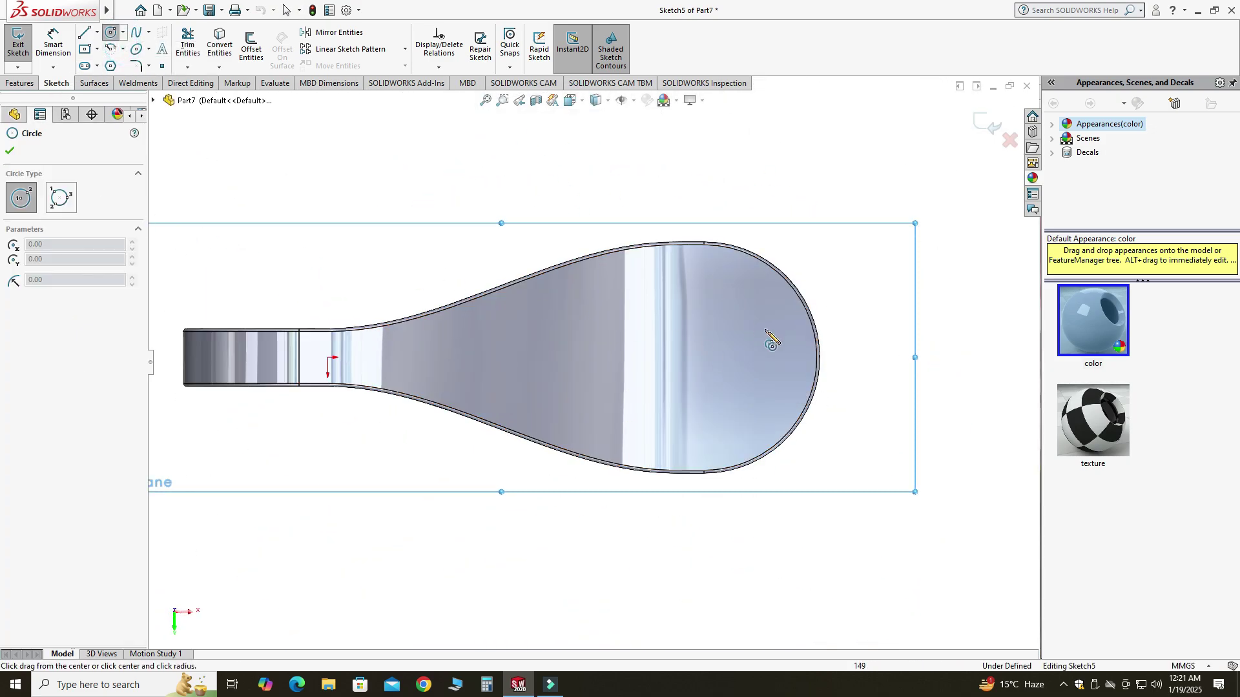
left_click(705, 359)
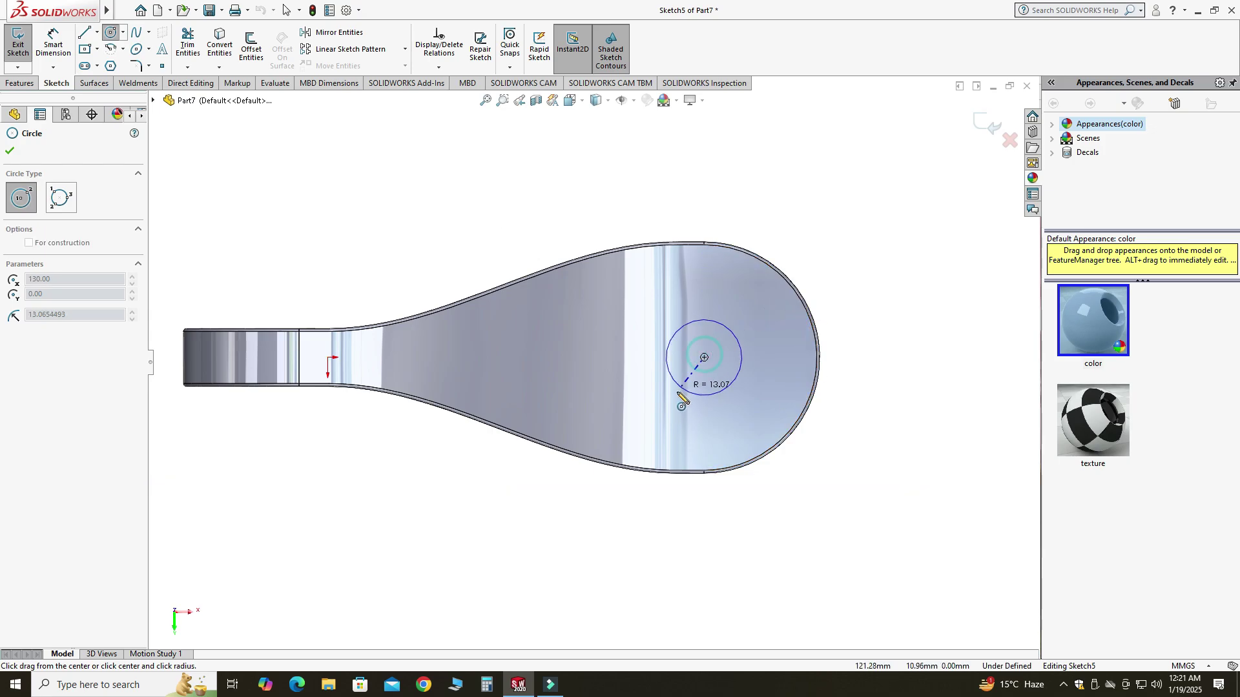
left_click(673, 405)
key("Escape")
mouse_move(698, 350)
left_mouse_down()
mouse_move(676, 344)
mouse_move(685, 315)
mouse_move(752, 366)
mouse_move(718, 343)
left_mouse_up()
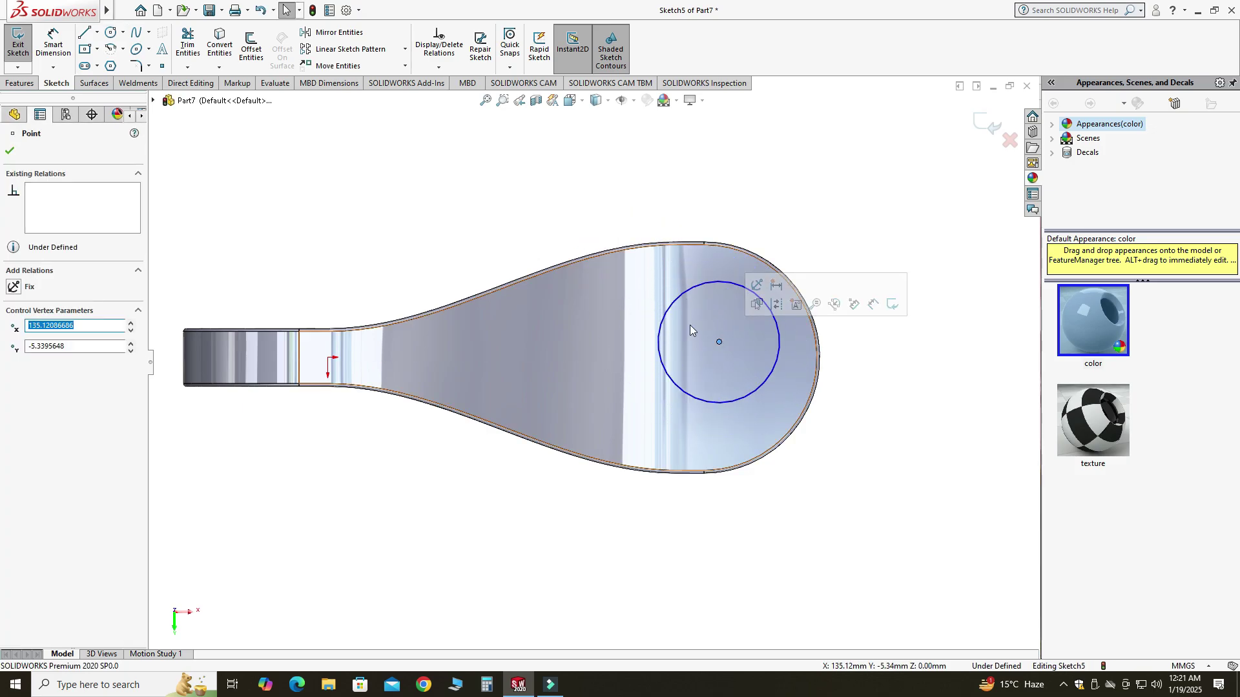
left_click(329, 358, "ctrl")
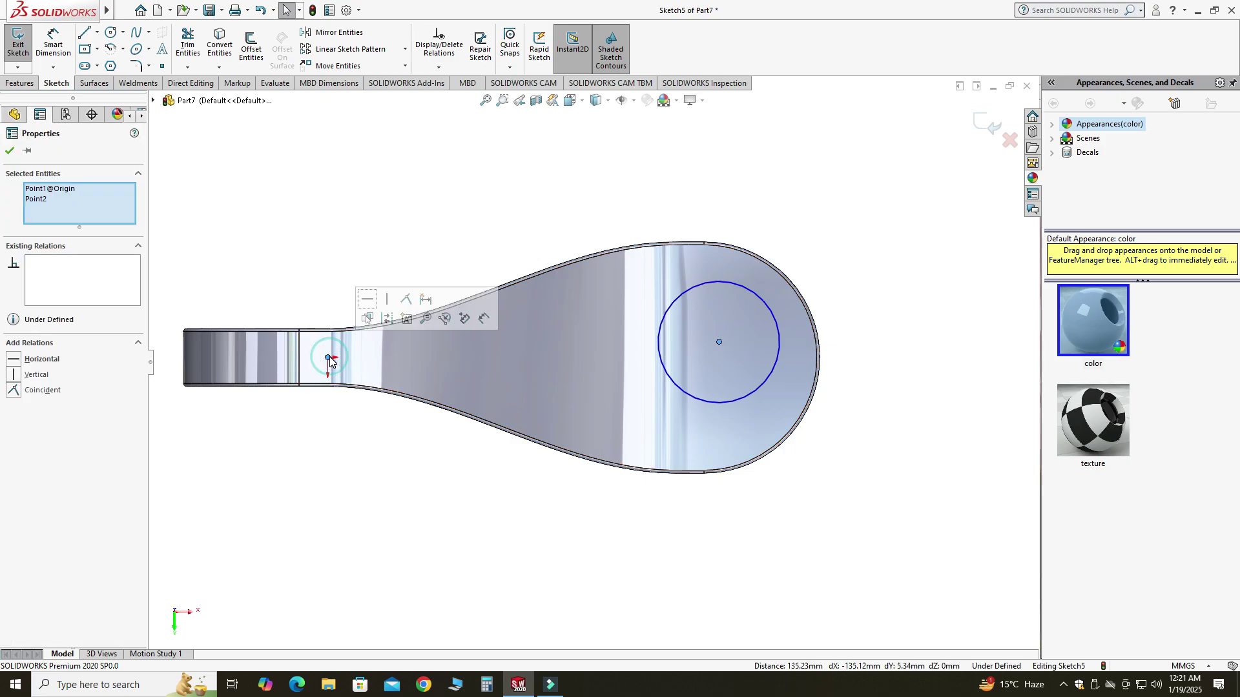
left_click(367, 300)
left_click_drag(718, 358, 644, 381)
left_click(712, 366)
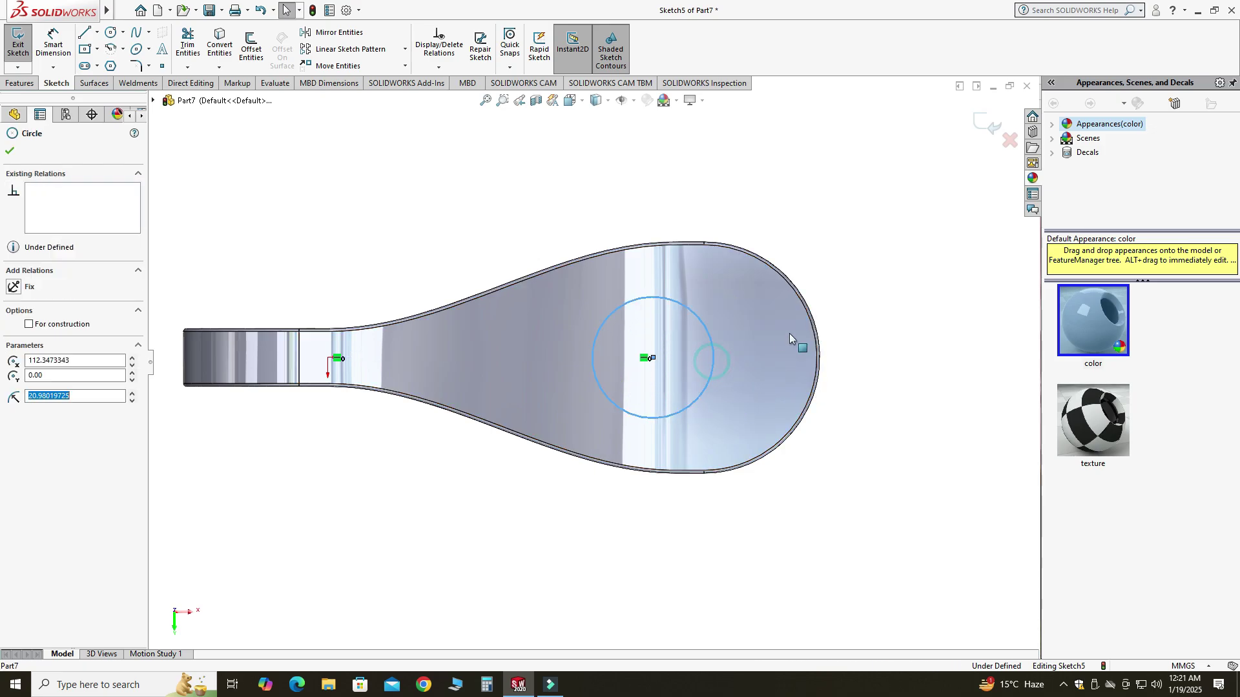
left_click(815, 328, "ctrl")
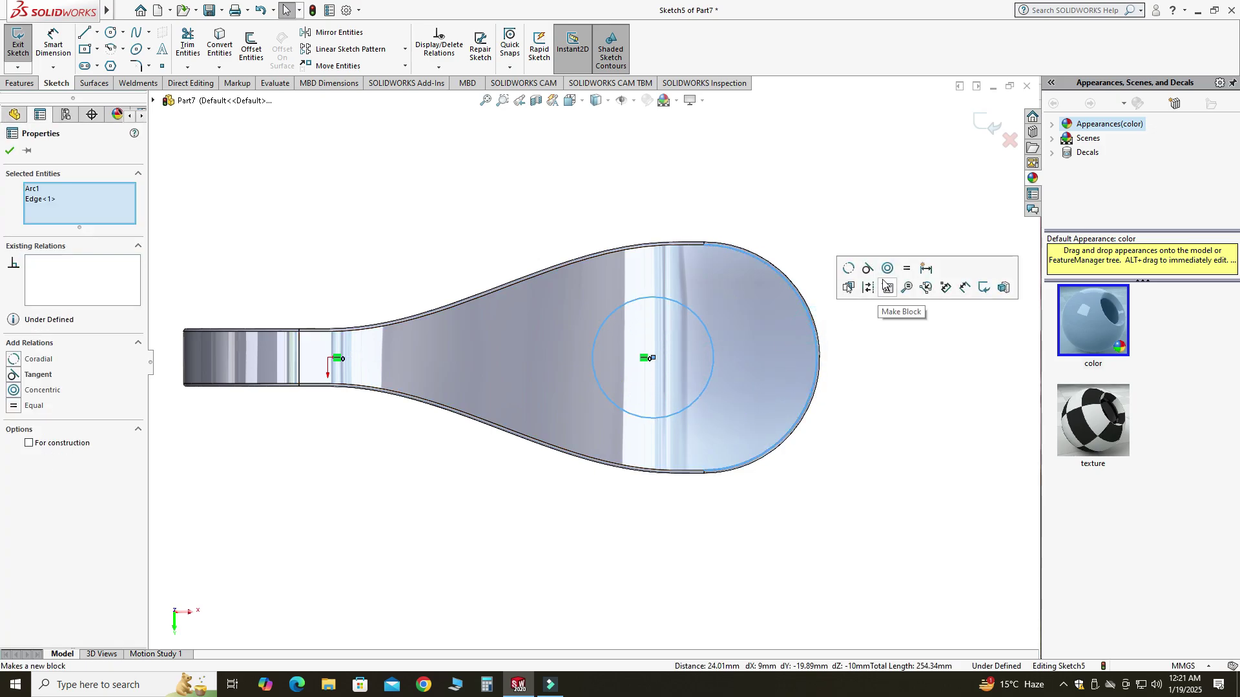
left_click(889, 271)
key("Escape")
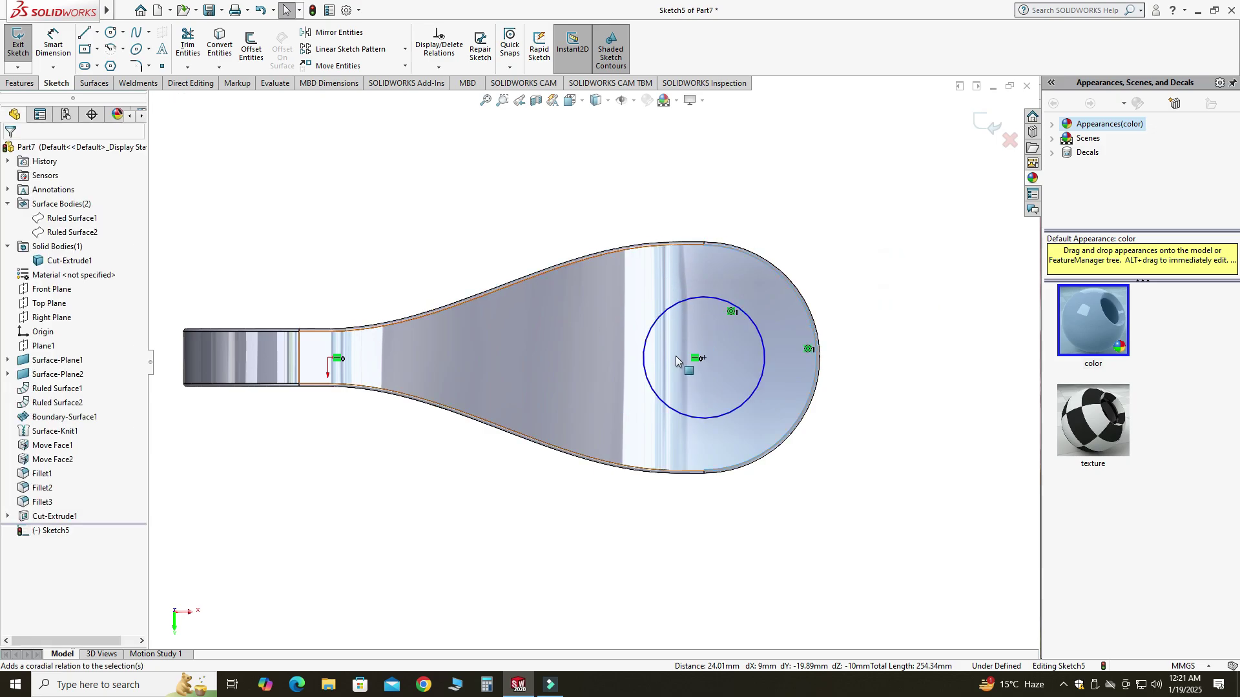
mouse_move(654, 323)
left_mouse_down()
mouse_move(653, 336)
mouse_move(666, 334)
mouse_move(572, 284)
mouse_move(635, 319)
left_mouse_up()
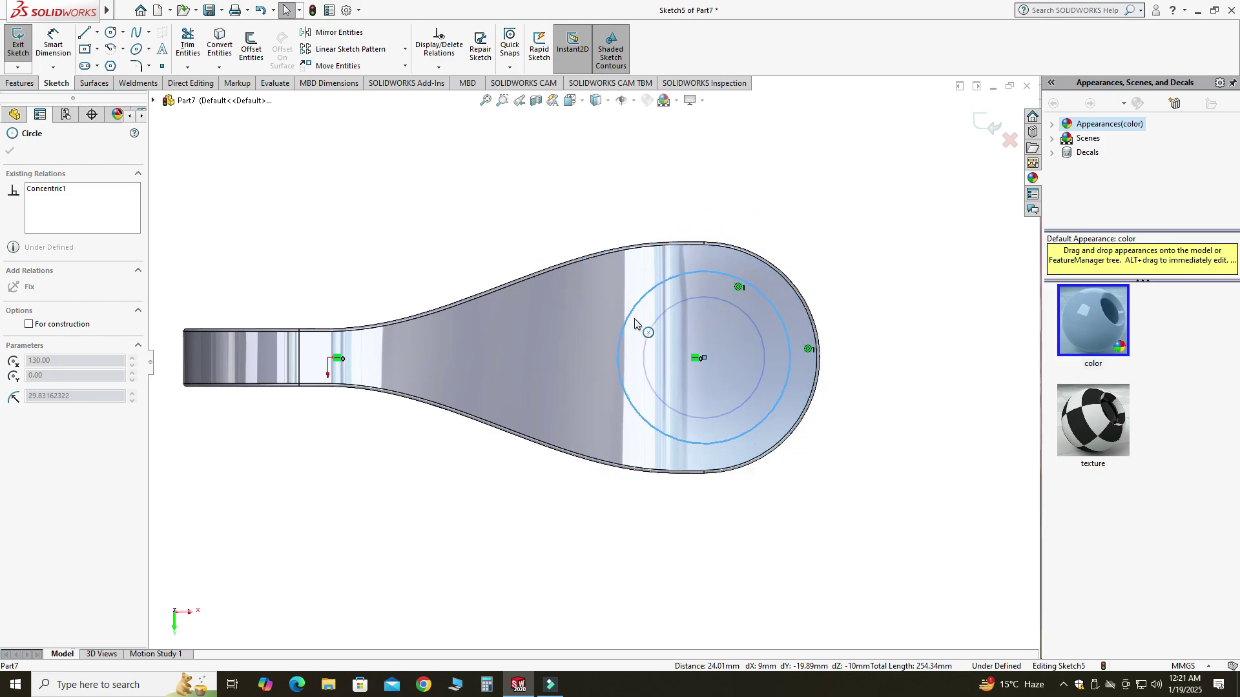
Dimension the circle's diameter to 40 mm
left_click(56, 42)
left_click(645, 421)
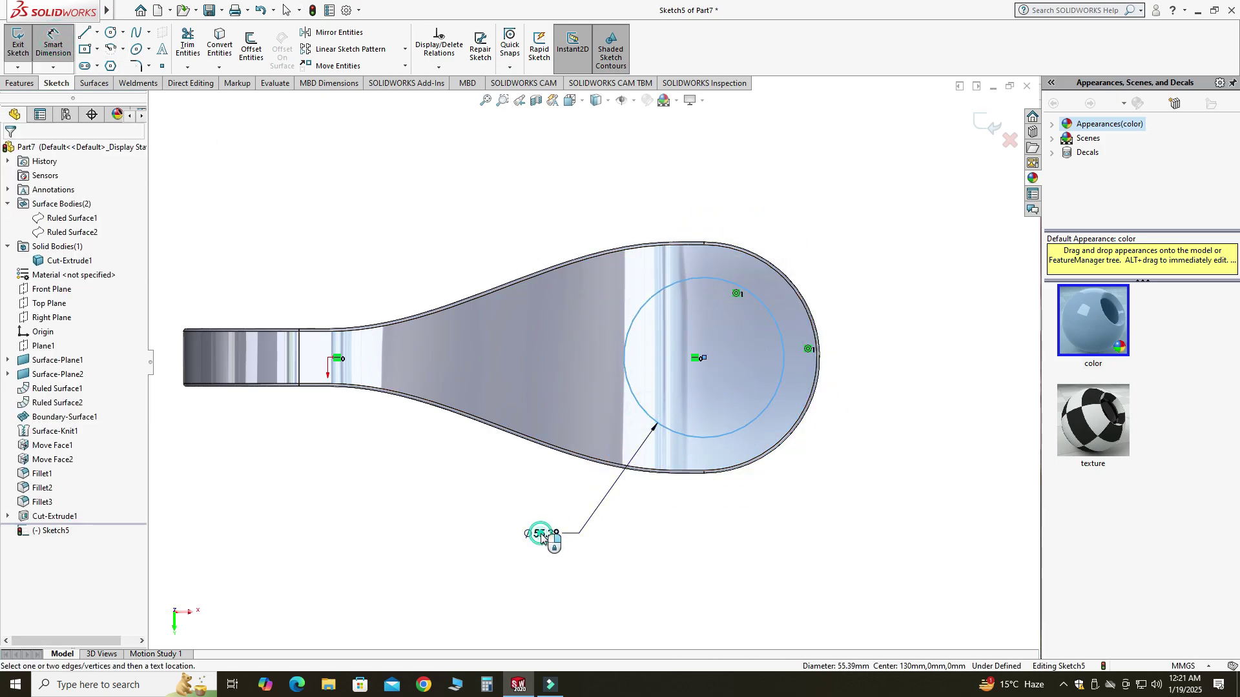
left_click(546, 532)
type("40")
key("Return")
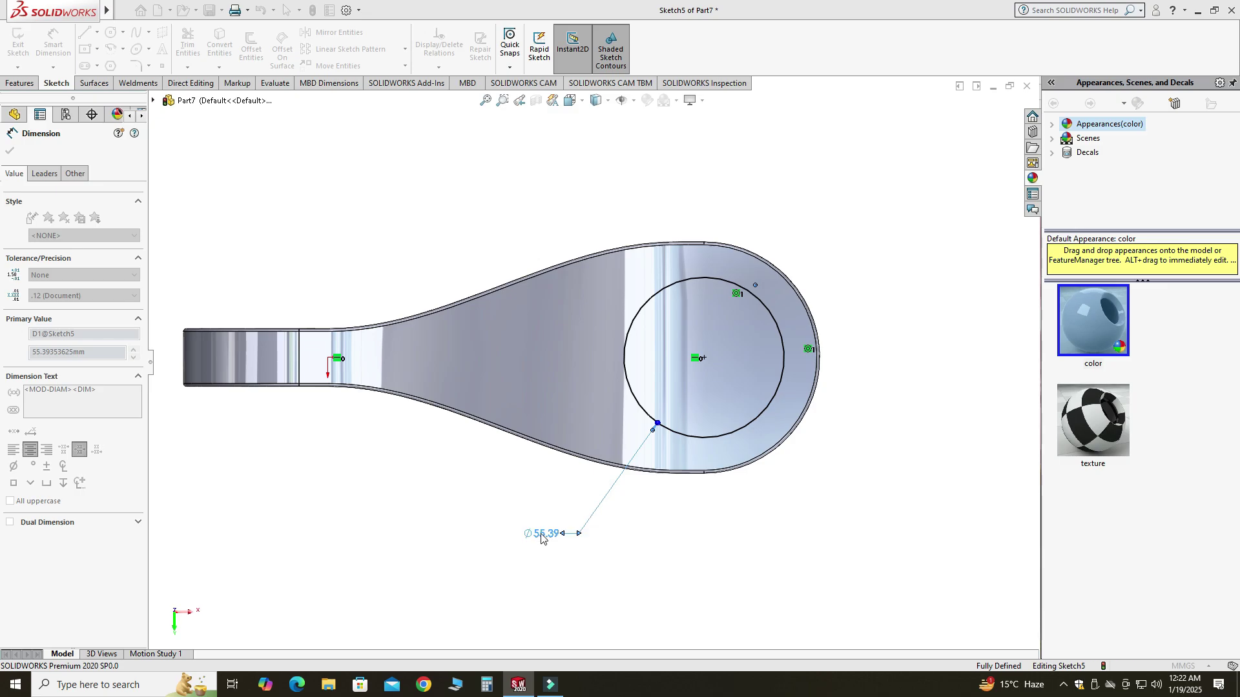
middle_click_drag(665, 540, 652, 388)
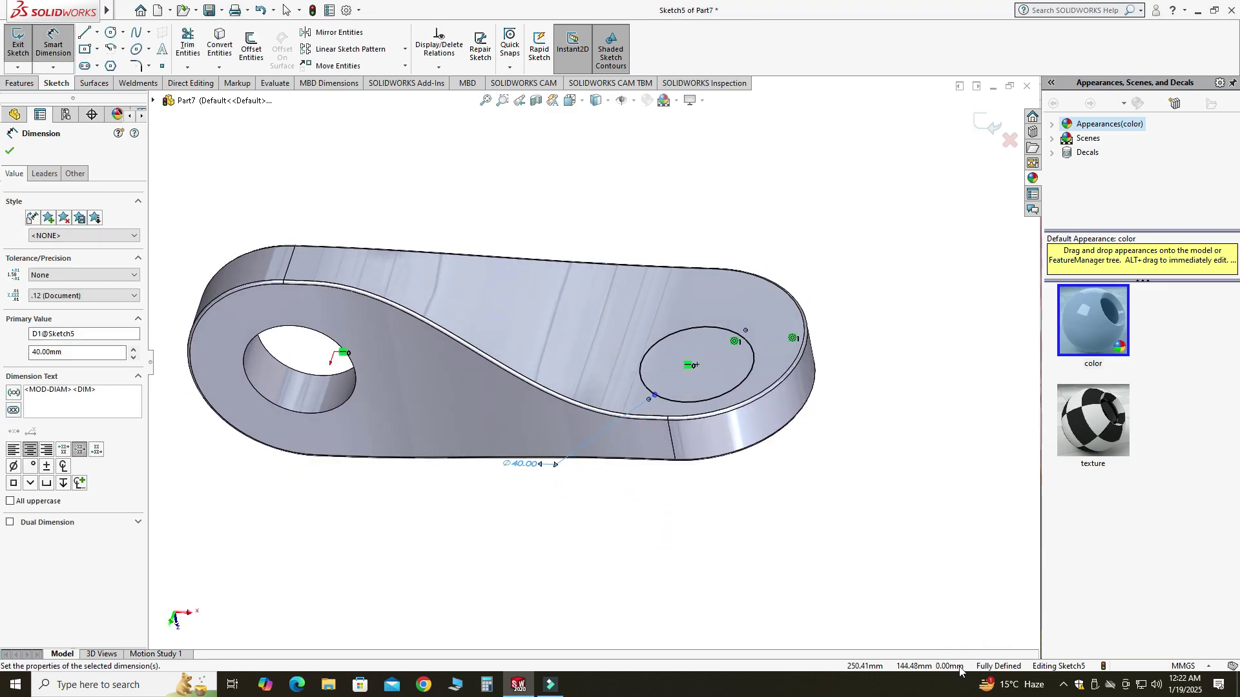
Cut the second Ø40 mm circle Through All - Both to create the second hole
left_click(20, 82)
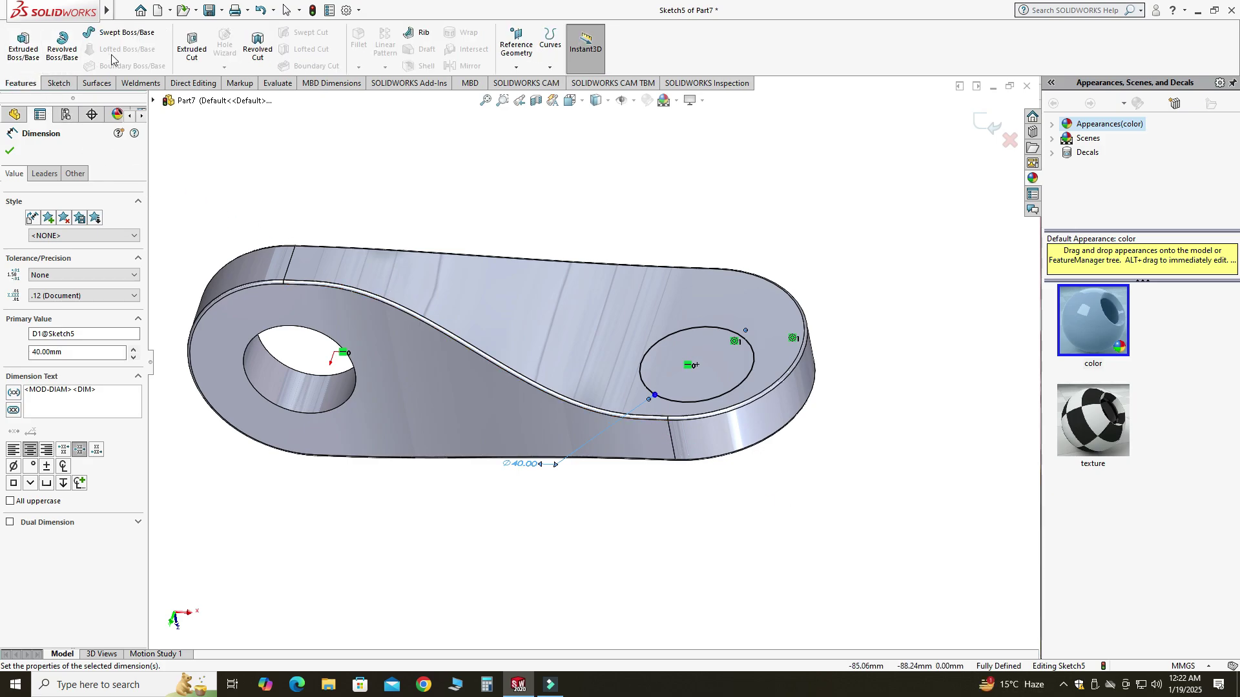
left_click(193, 56)
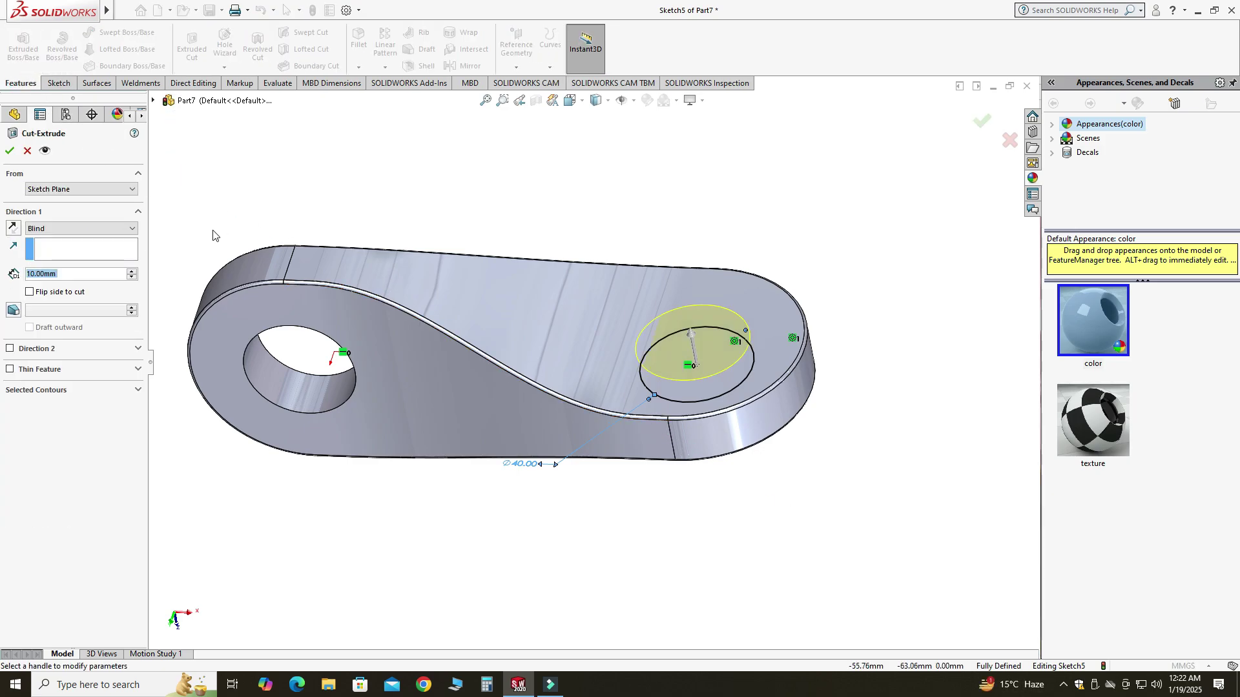
left_click(48, 231)
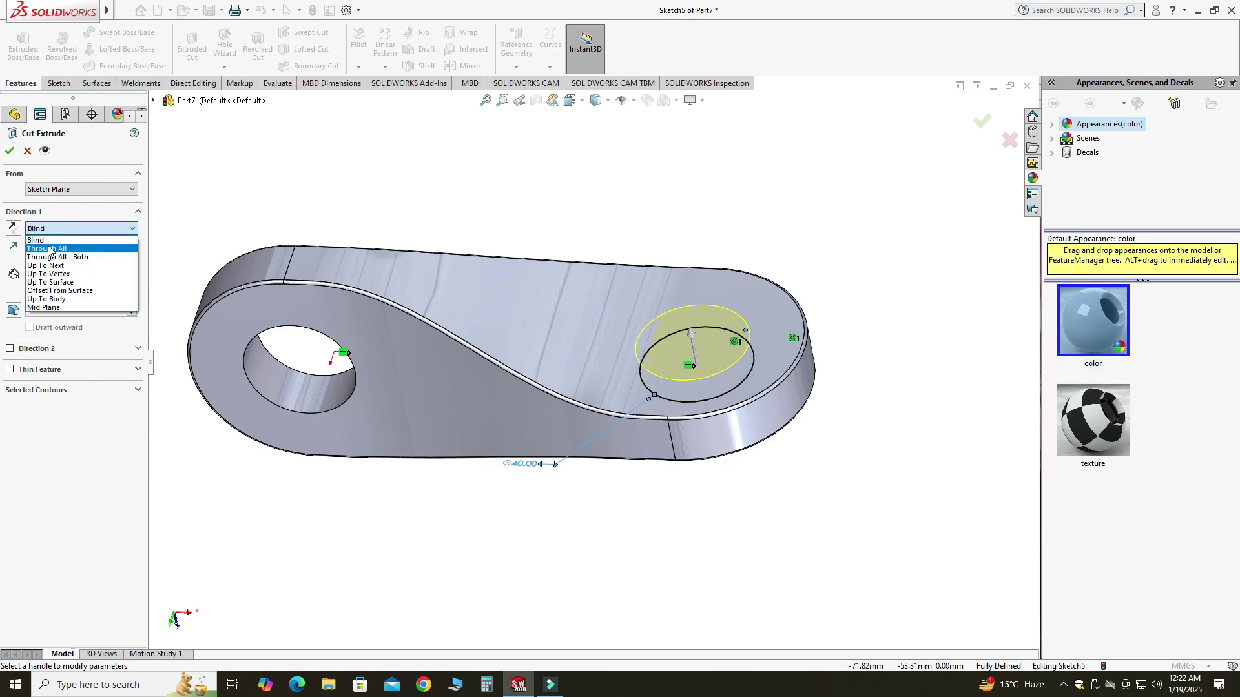
left_click(71, 258)
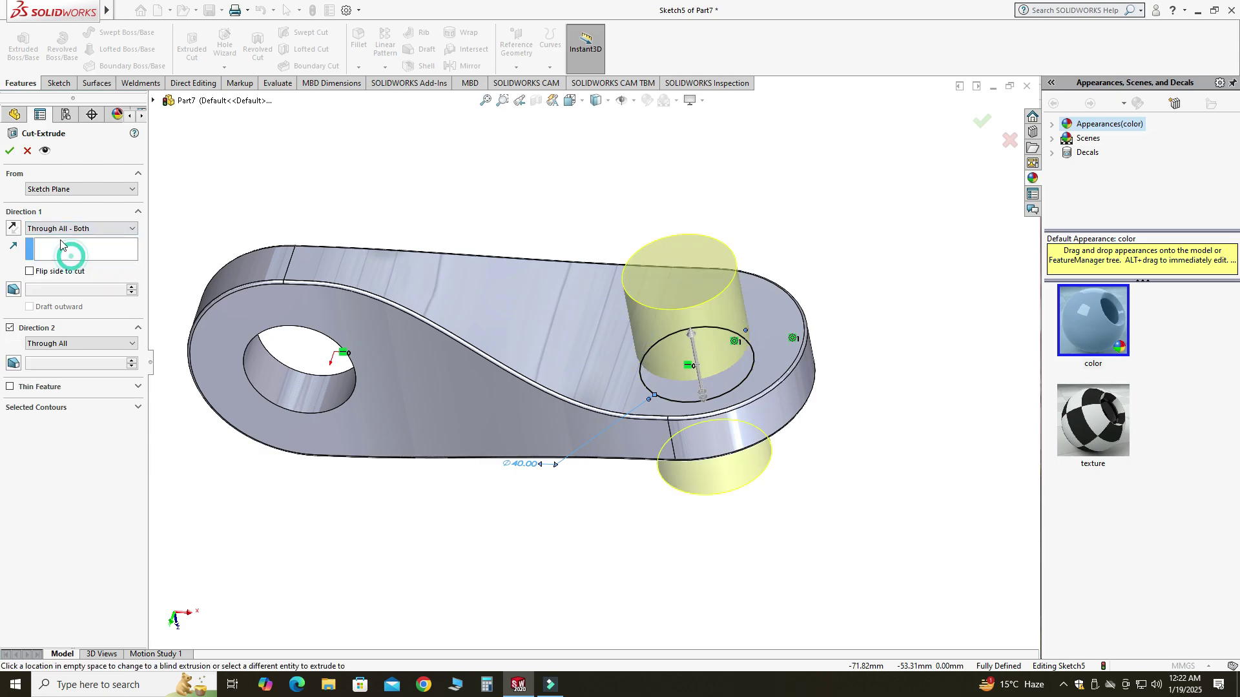
left_click(9, 152)
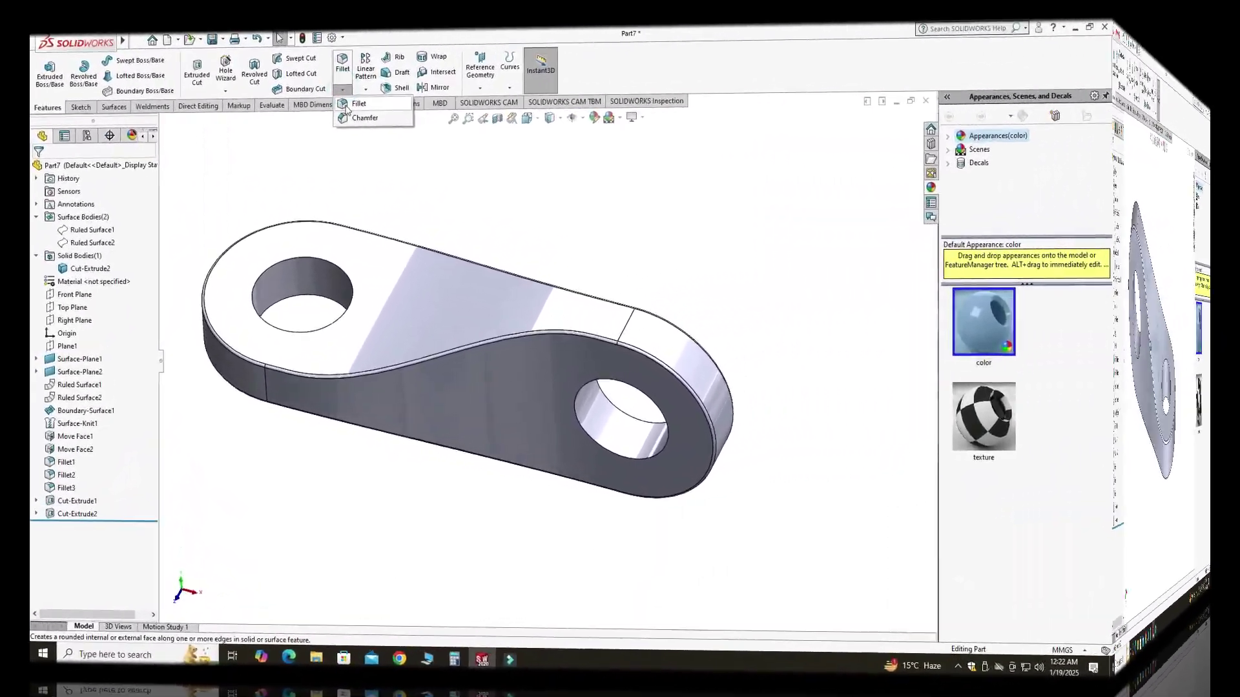
Apply a 1 mm × 45° chamfer to the inner faces of both holes
left_click(371, 104)
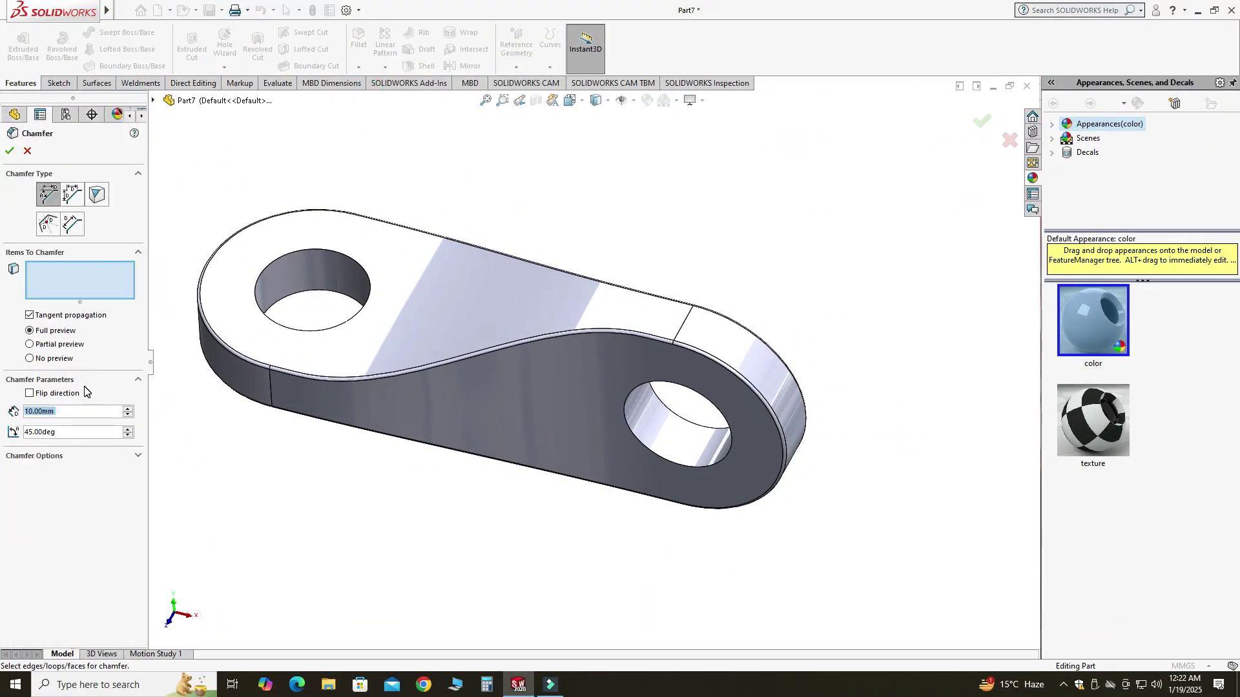
type("1")
key("Return")
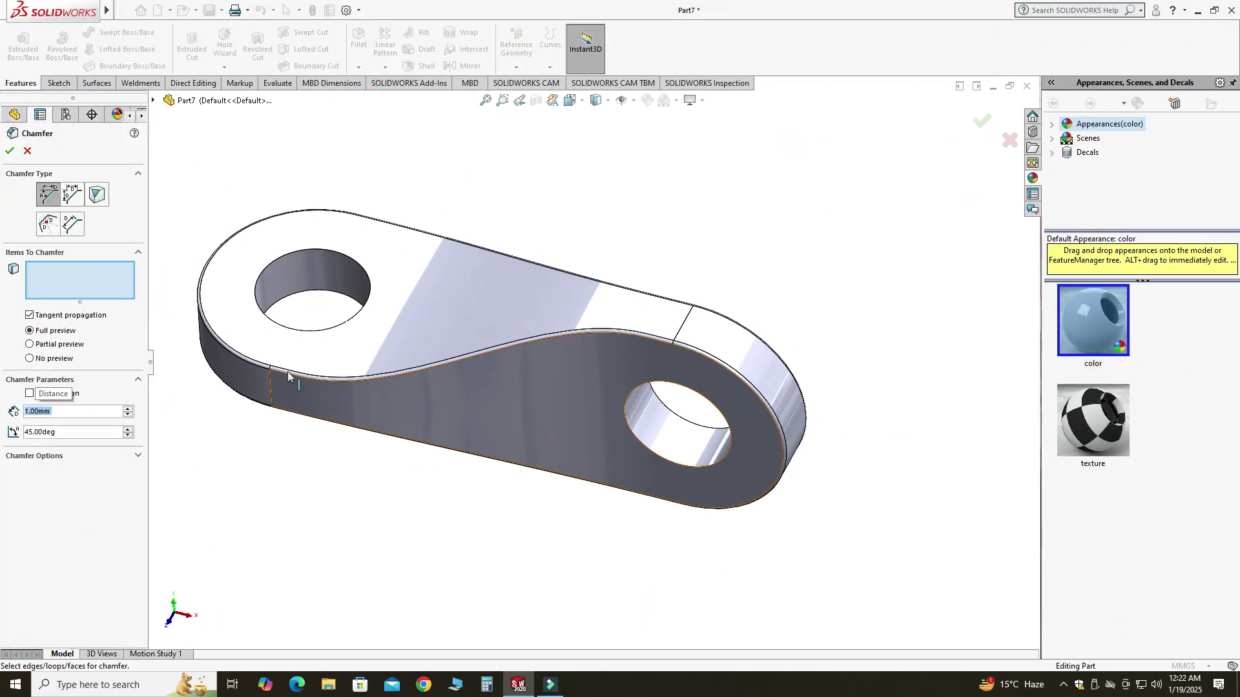
left_click(316, 260)
middle_click_drag(668, 397, 885, 235)
left_click(654, 374)
left_click(9, 151)
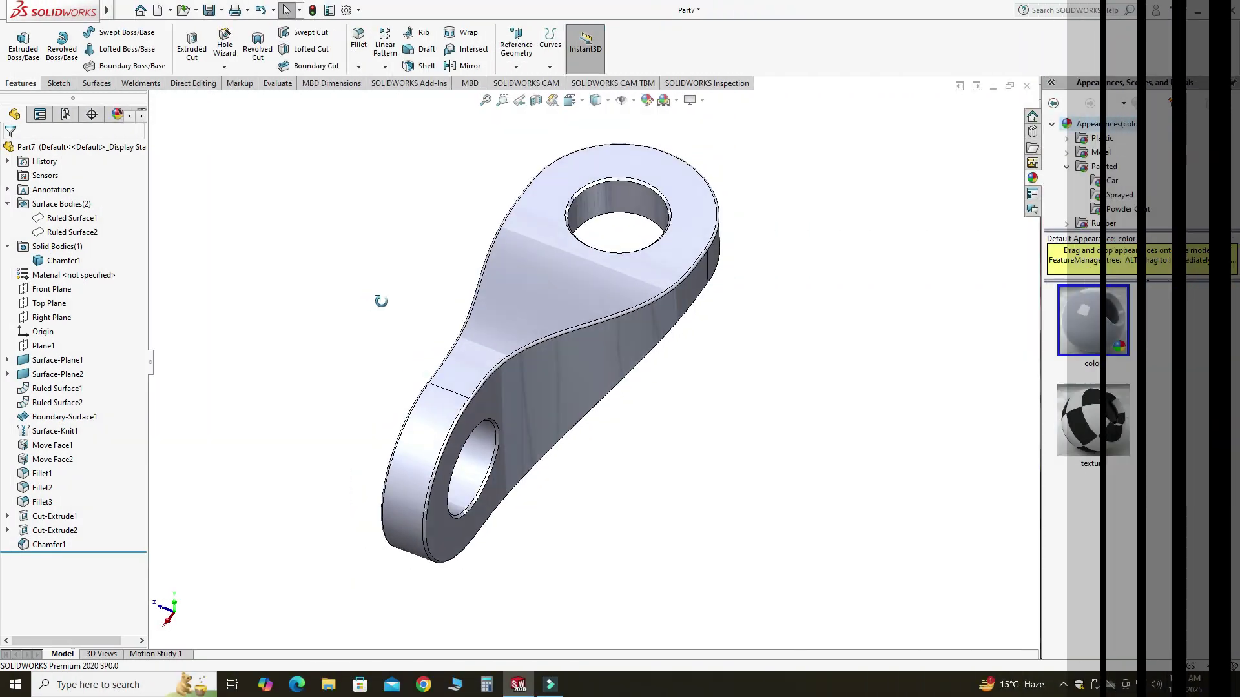
middle_click_drag(381, 301, 578, 336)
Turn on perspective view and shadows in shaded mode
left_click(691, 100)
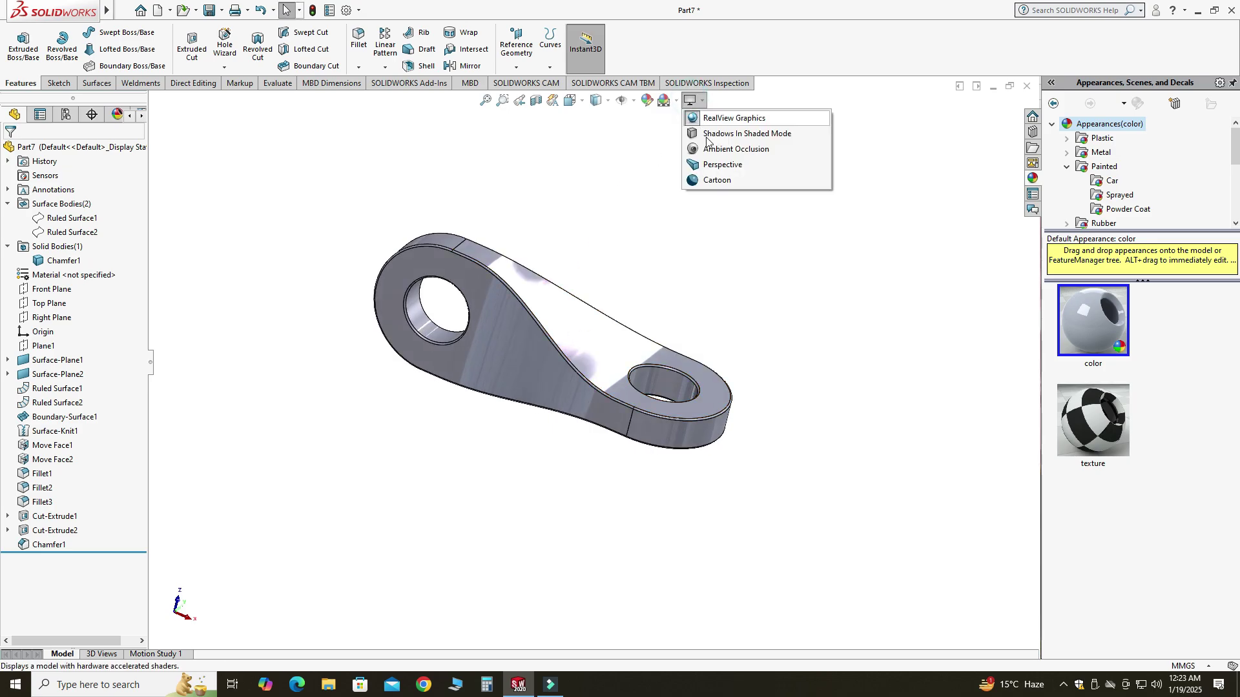
left_click(723, 164)
left_click(690, 100)
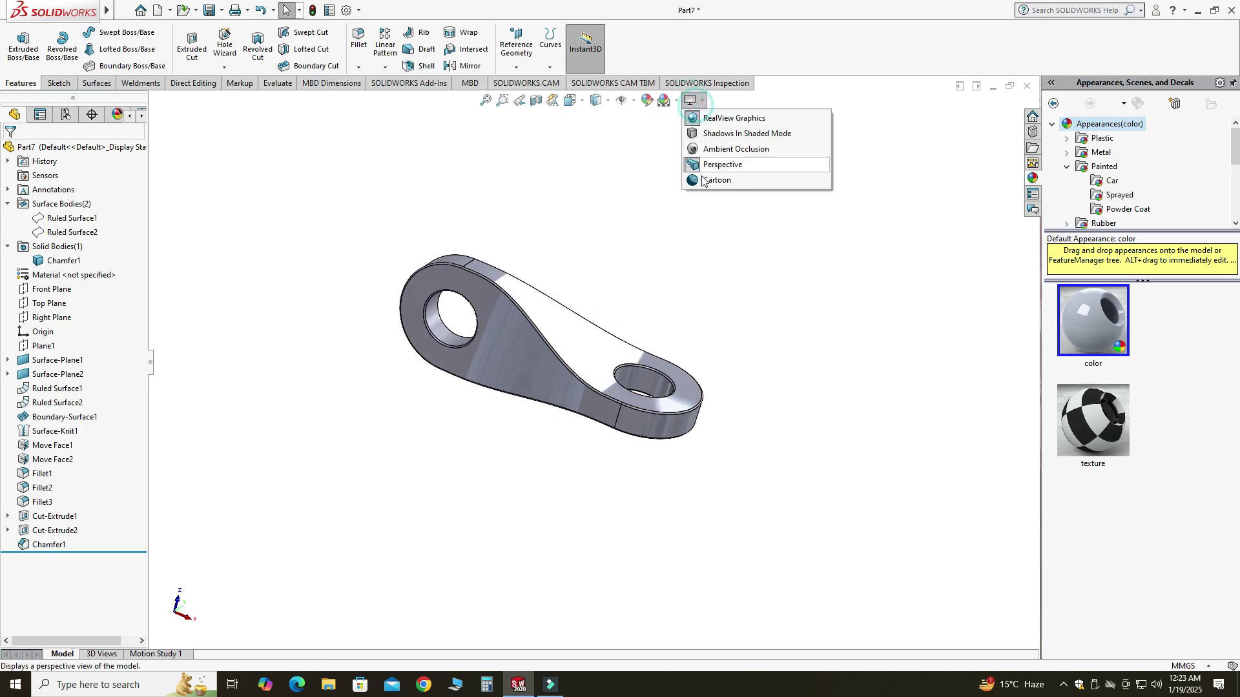
left_click(713, 133)
mouse_move(672, 194)
middle_mouse_down()
mouse_move(597, 220)
mouse_move(614, 259)
mouse_move(497, 396)
mouse_move(512, 274)
mouse_move(546, 399)
mouse_move(598, 353)
mouse_move(610, 358)
middle_mouse_up()
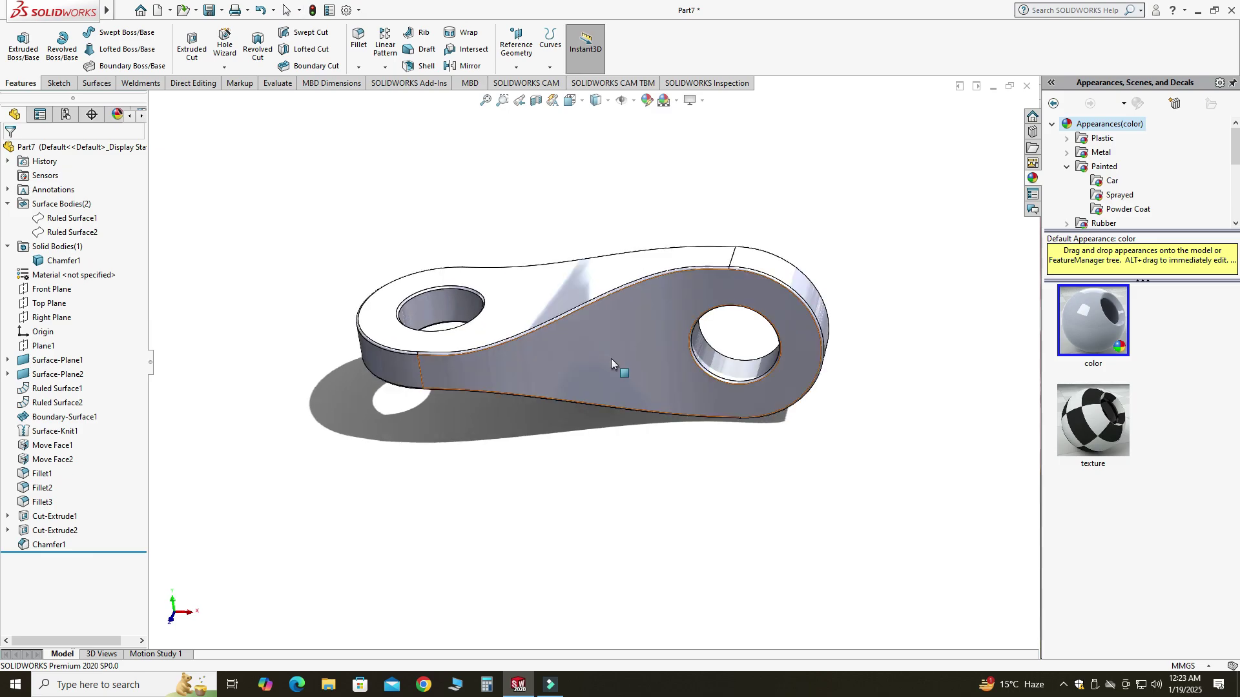
Apply the metallic gold painted car appearance to the part
left_click(1108, 181)
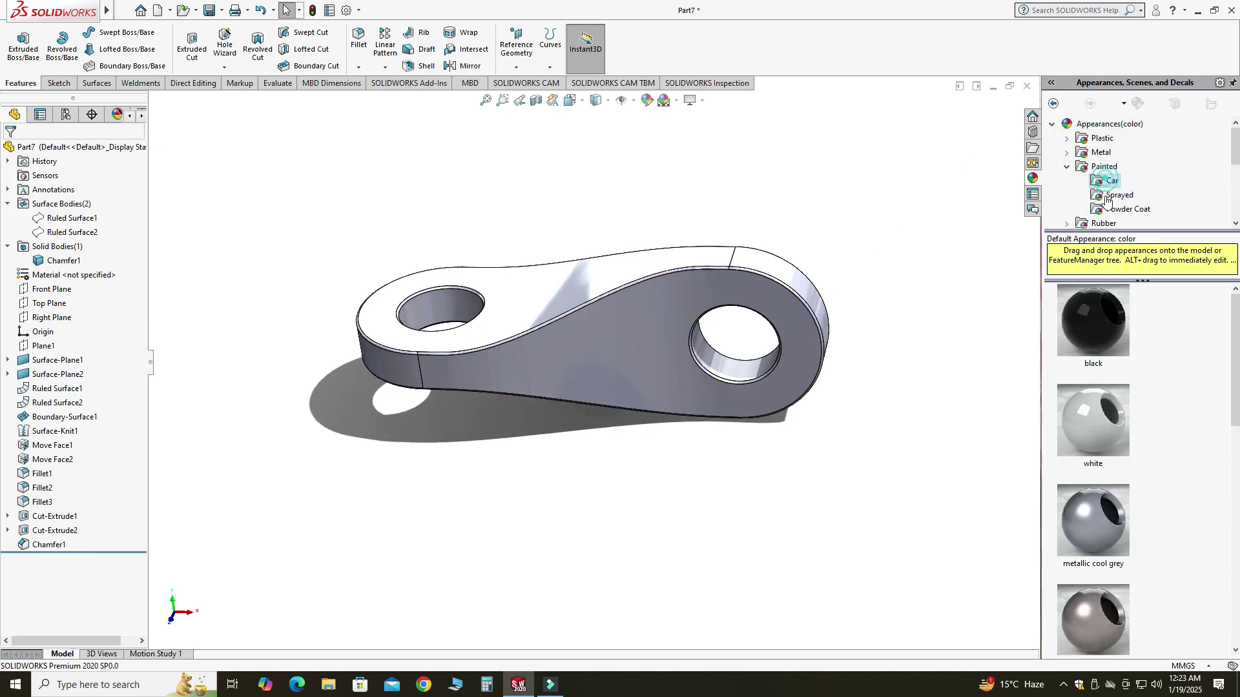
scroll(1096, 377, "down", 5)
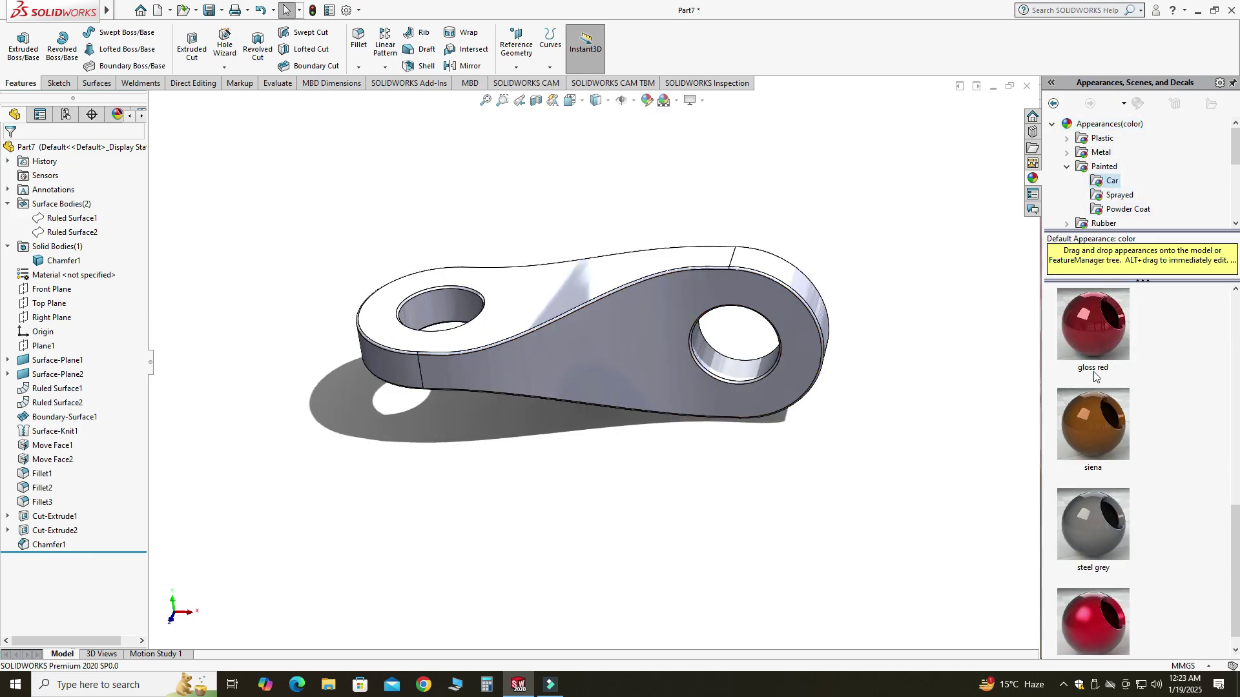
scroll(1101, 408, "up", 3)
double_click(1090, 413)
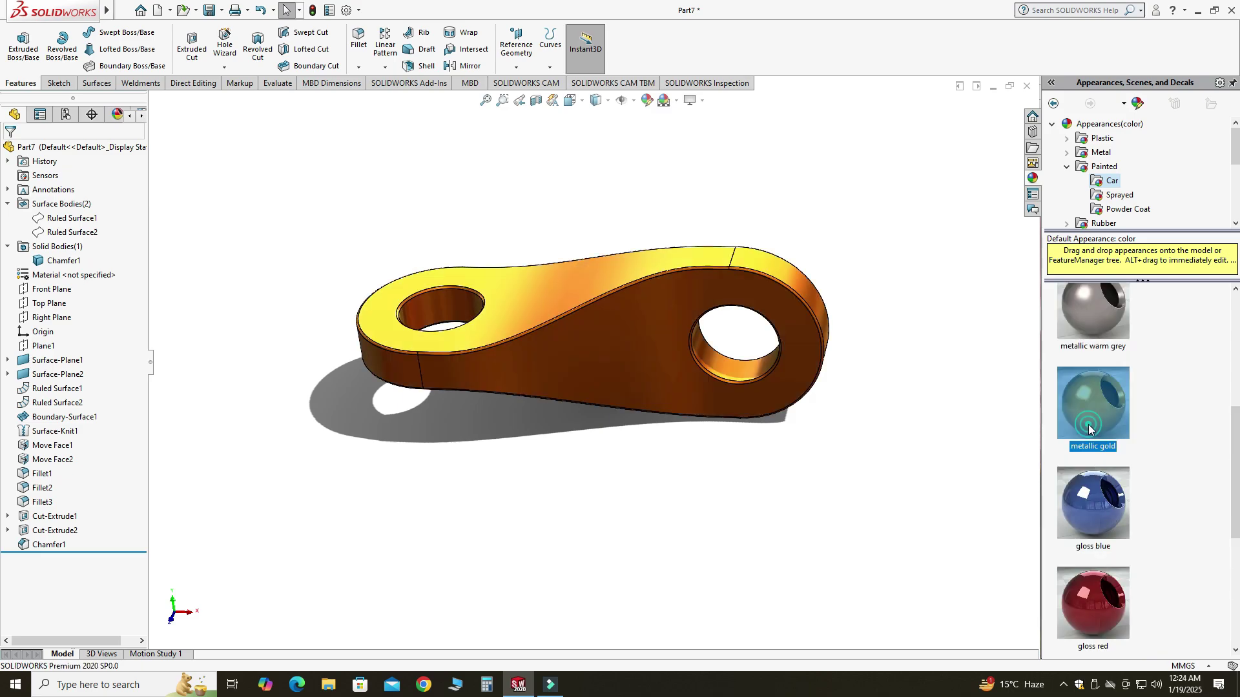